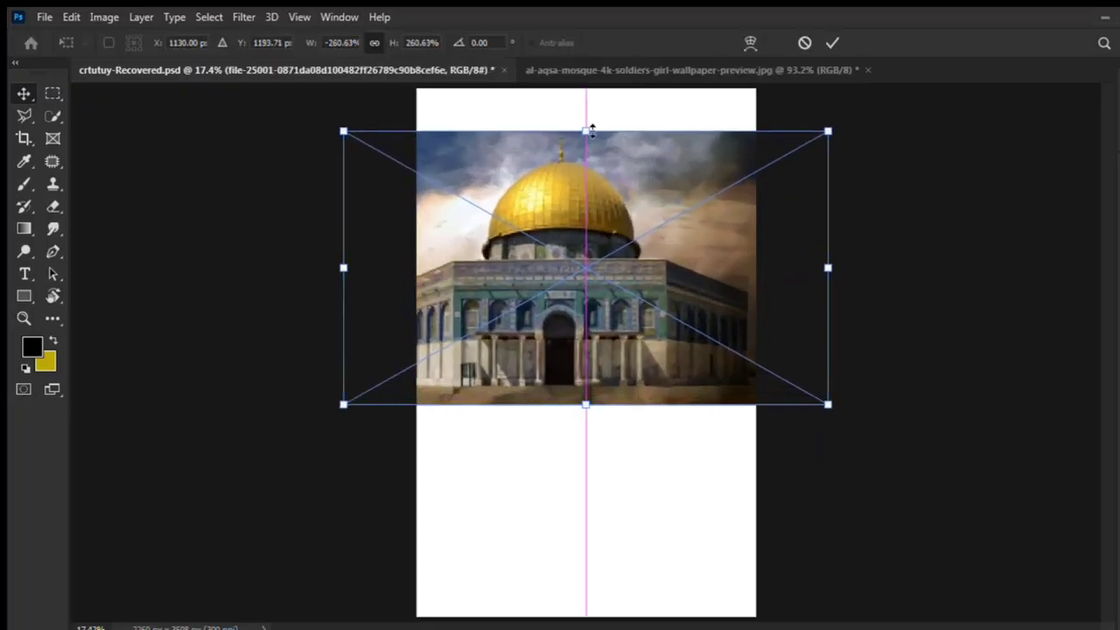
# Commit the mosque's size, then drag the soldiers-and-girl photo into the poster and enlarge it.
pyautogui.press('Return')
pyautogui.hotkey('ctrl', 'Tab')
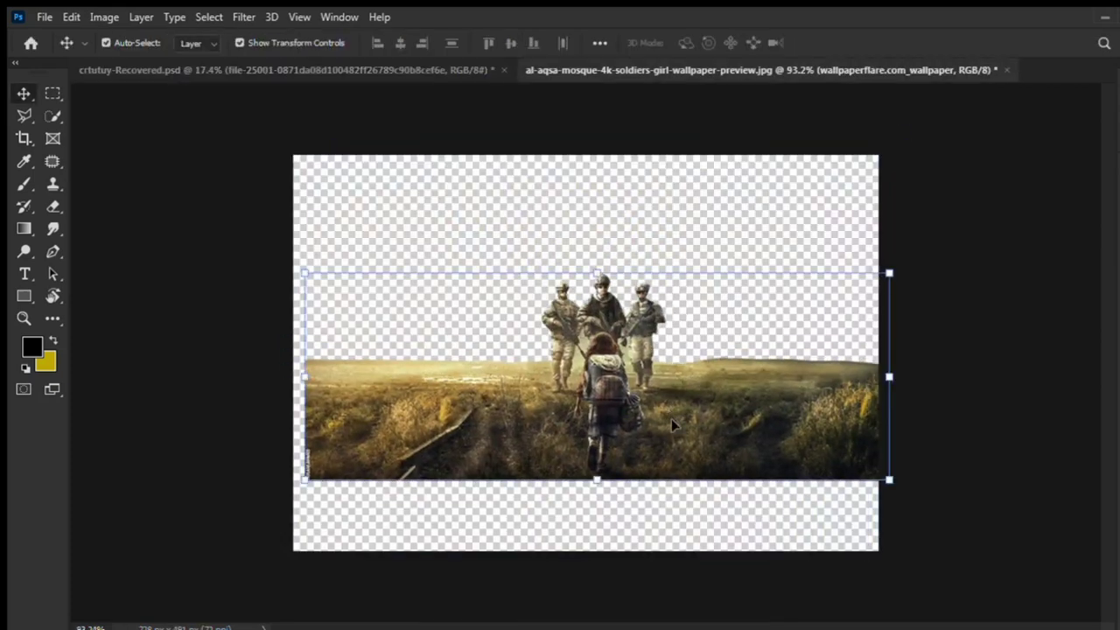
pyautogui.moveTo(671, 418)
pyautogui.mouseDown()
pyautogui.moveTo(608, 444)
pyautogui.moveTo(593, 616)
pyautogui.mouseUp()
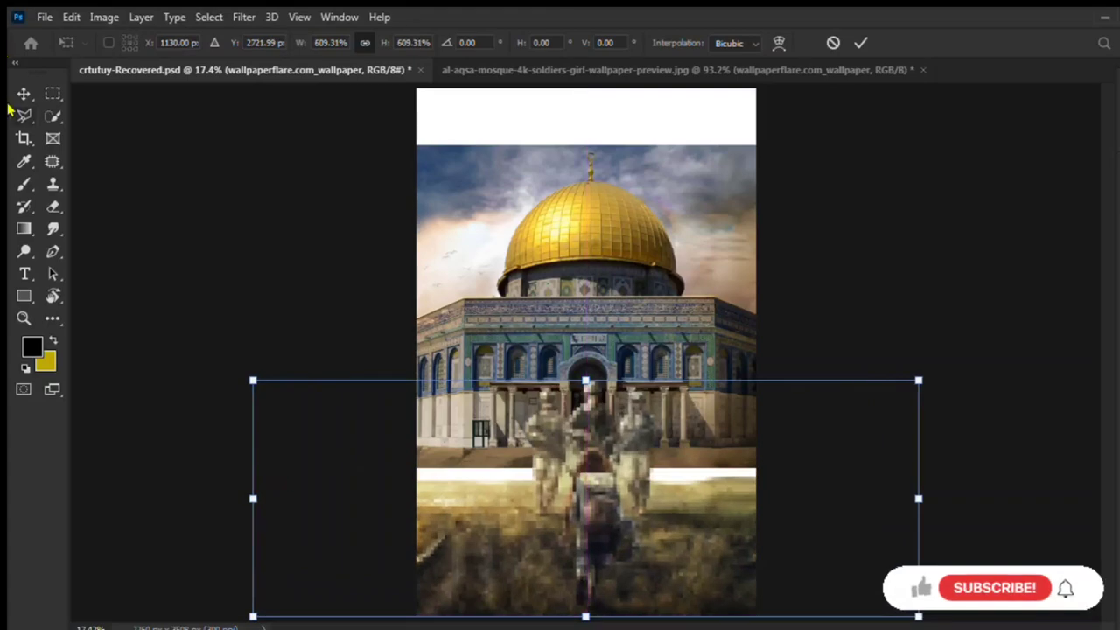
pyautogui.press('Return')
# Clone grass over the white strip along the poster's bottom edge.
pyautogui.scroll(2, 613, 445)
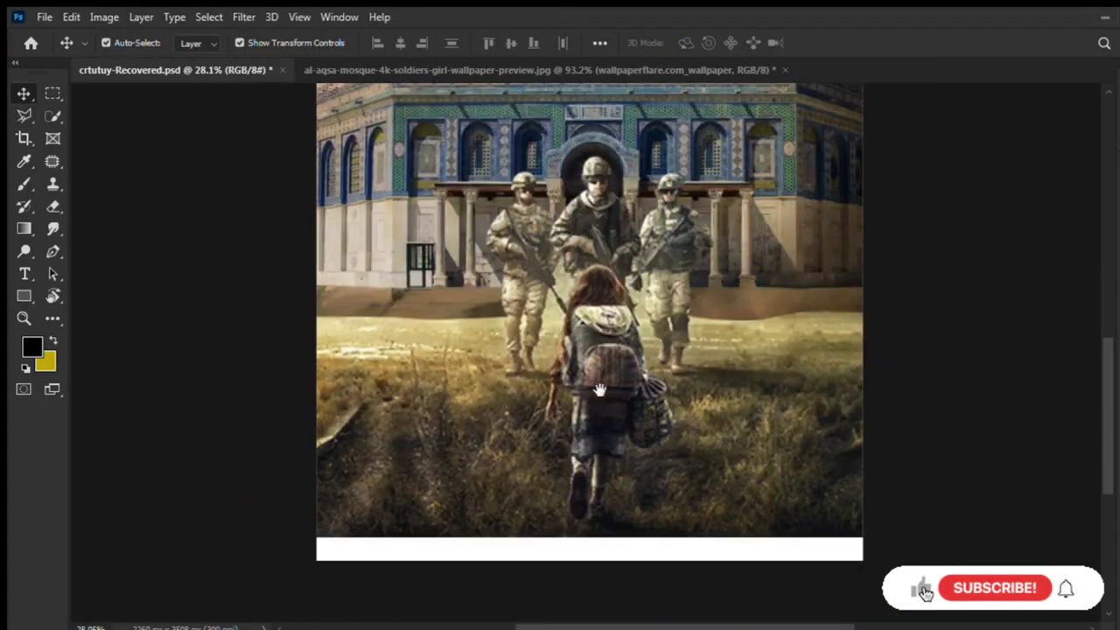
pyautogui.scroll(2, 612, 444)
pyautogui.click(53, 161)
pyautogui.click(52, 184)
pyautogui.moveTo(258, 419)
pyautogui.mouseDown()
pyautogui.moveTo(456, 437)
pyautogui.moveTo(858, 435)
pyautogui.mouseUp()
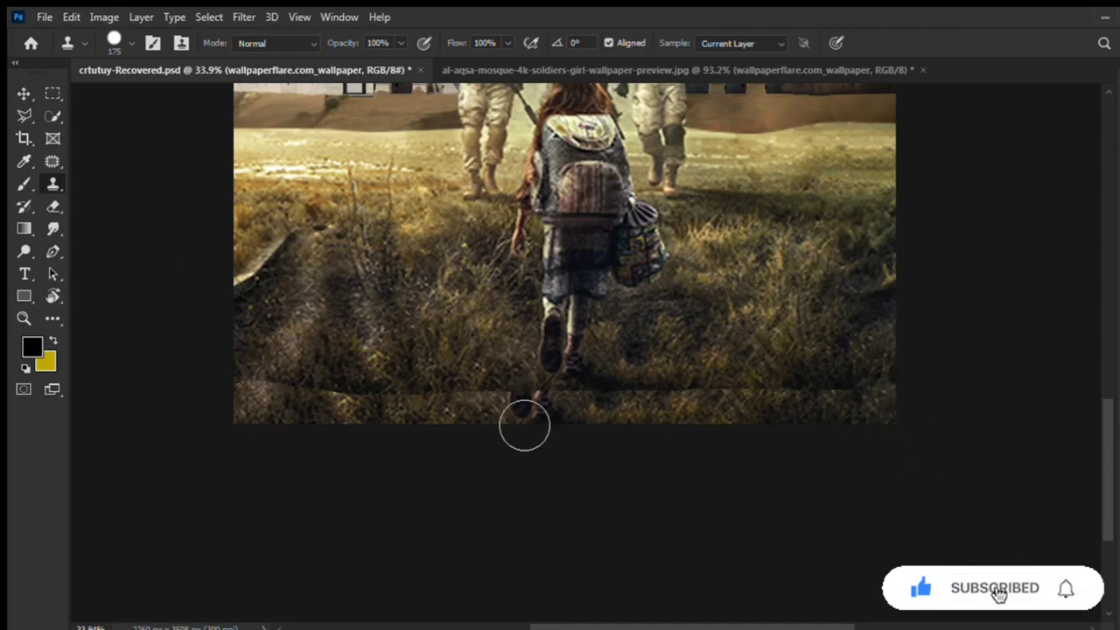
# Patch the seam in the bottom grass so it blends smoothly.
pyautogui.press('j')
pyautogui.moveTo(238, 372); pyautogui.dragTo(237, 374)
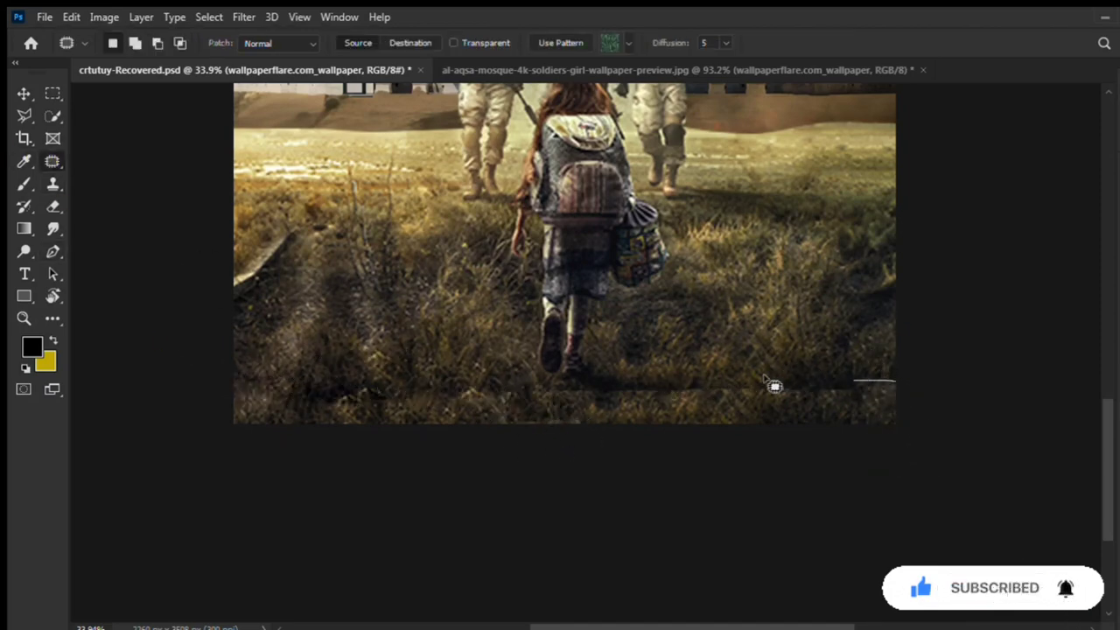
pyautogui.moveTo(775, 386)
pyautogui.mouseDown()
pyautogui.moveTo(838, 368)
pyautogui.moveTo(534, 396)
pyautogui.mouseUp()
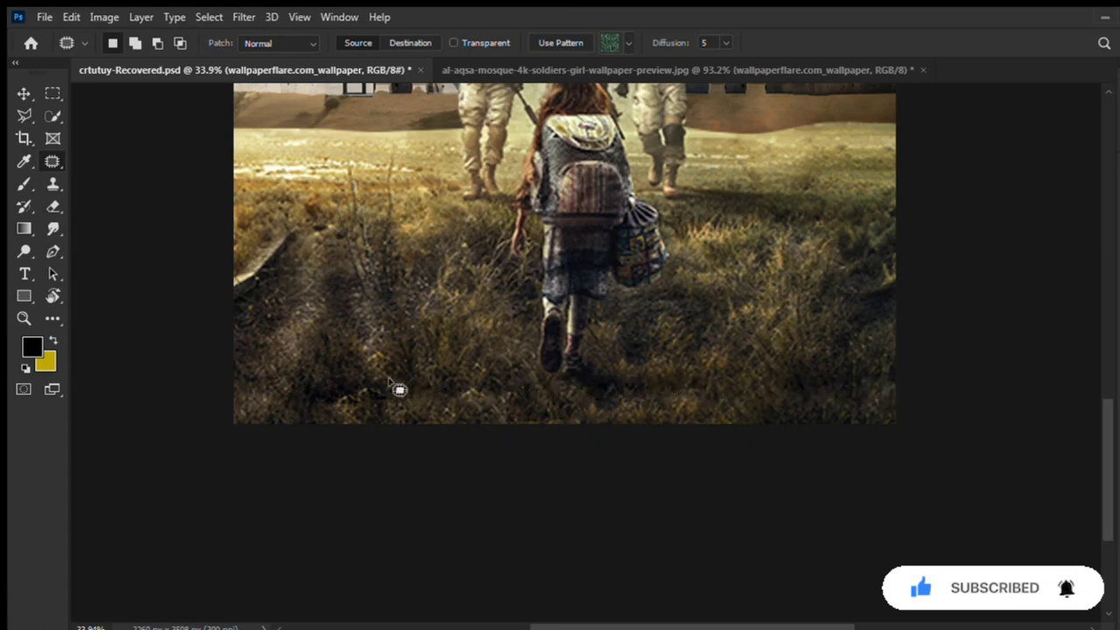
pyautogui.scroll(-2, 571, 373)
pyautogui.scroll(4, 433, 333)
# Sample a light beige from the image and paint soft haze over the left ground.
pyautogui.press('i')
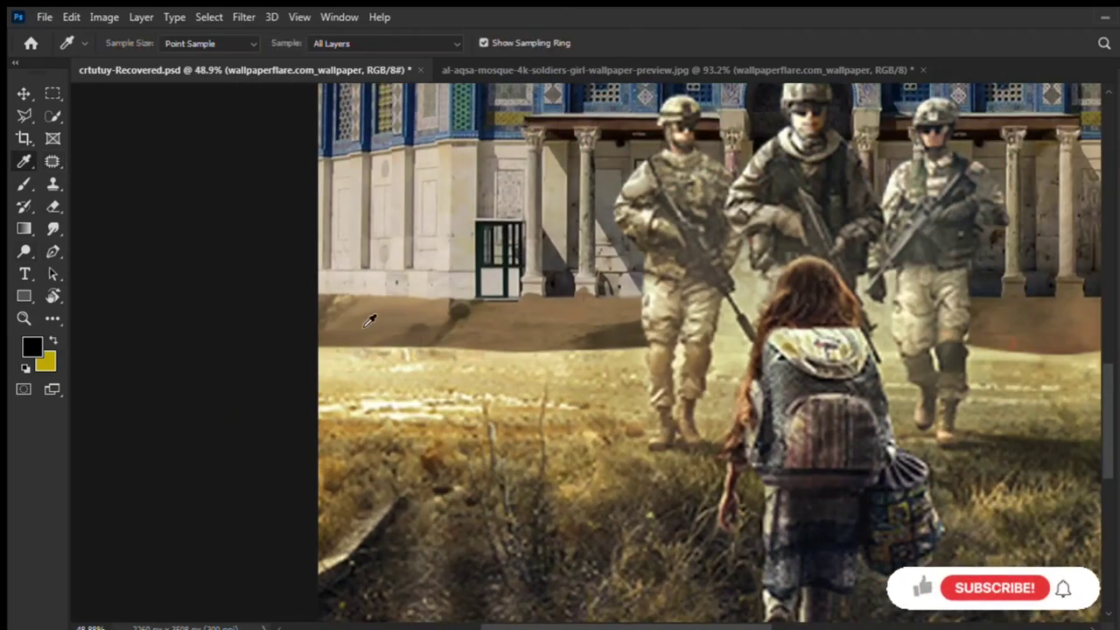
pyautogui.click(534, 481)
pyautogui.press('b')
pyautogui.press('[')
pyautogui.press('[')
pyautogui.press('[')
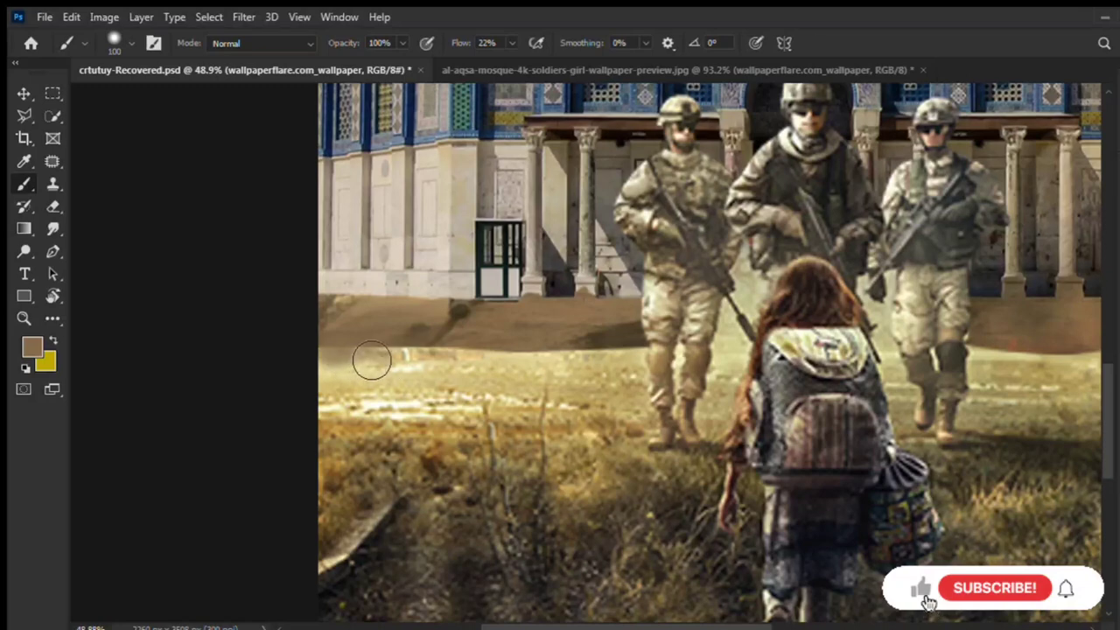
pyautogui.keyDown('alt'); pyautogui.click(429, 359); pyautogui.keyUp('alt')
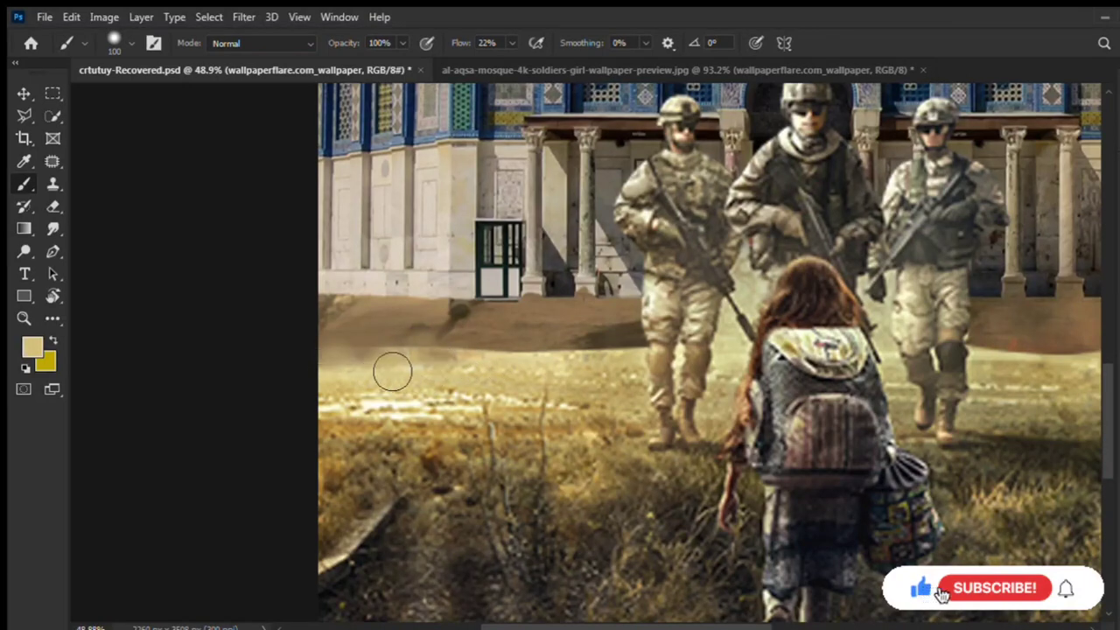
pyautogui.moveTo(392, 372)
pyautogui.mouseDown()
pyautogui.moveTo(388, 361)
pyautogui.moveTo(571, 370)
pyautogui.moveTo(394, 319)
pyautogui.moveTo(600, 412)
pyautogui.mouseUp()
# Brush more beige haze over the ground right of the soldiers.
pyautogui.press(']')
pyautogui.press(']')
pyautogui.press(']')
pyautogui.scroll(-3, 578, 402)
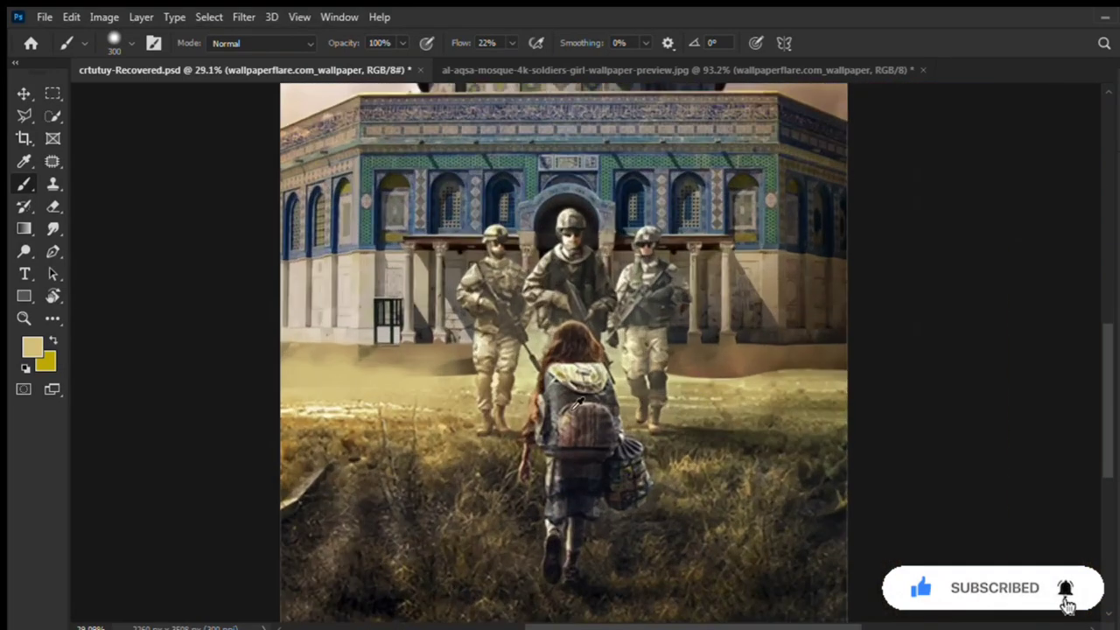
pyautogui.scroll(1, 578, 402)
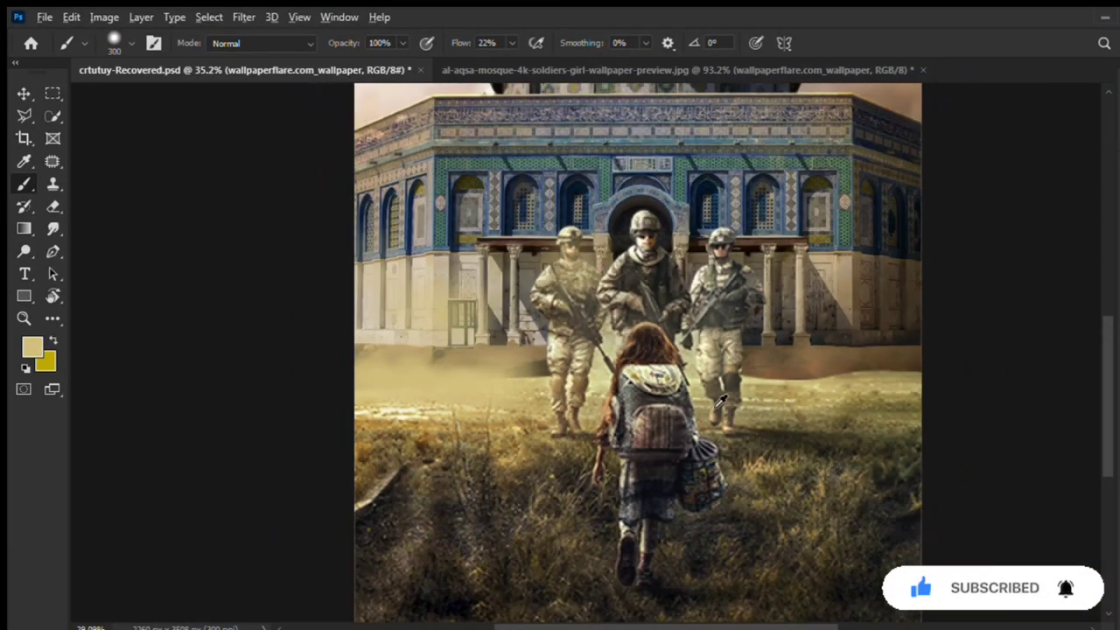
pyautogui.scroll(1, 723, 400)
pyautogui.press('[')
pyautogui.press('[')
pyautogui.press('[')
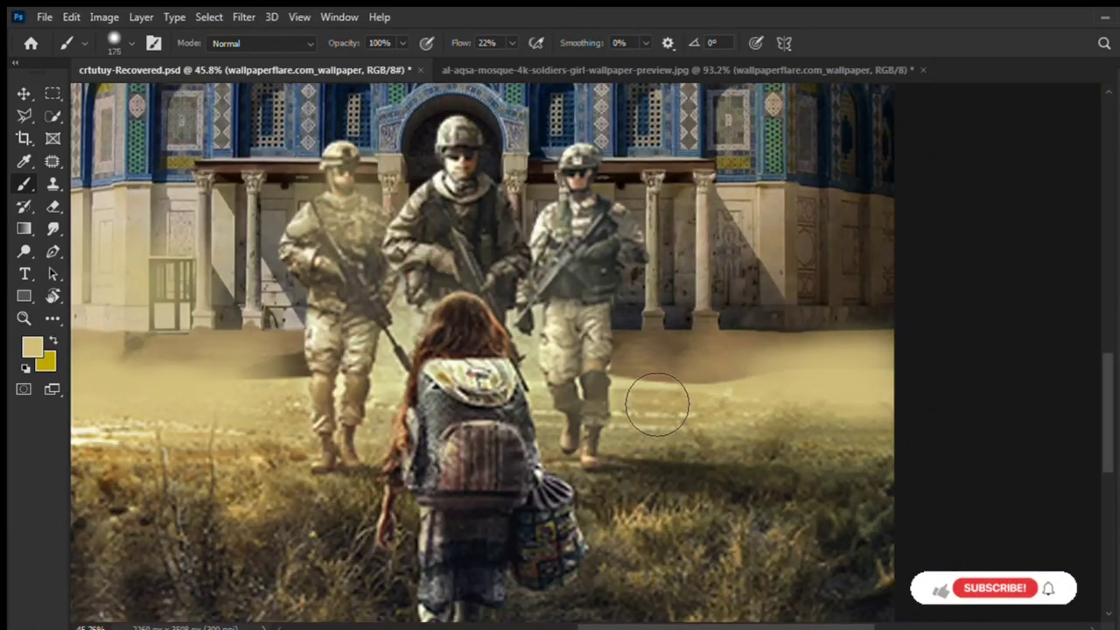
pyautogui.moveTo(657, 404); pyautogui.dragTo(763, 405)
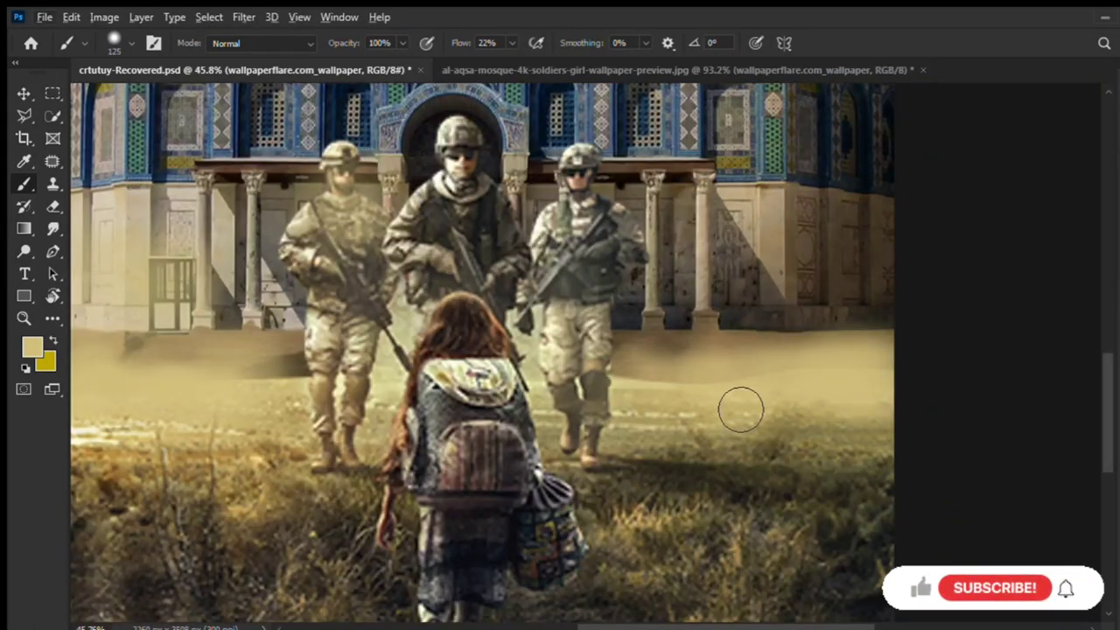
# Clone out the dark brown dab on the ground.
pyautogui.press('s')
pyautogui.click(744, 399)
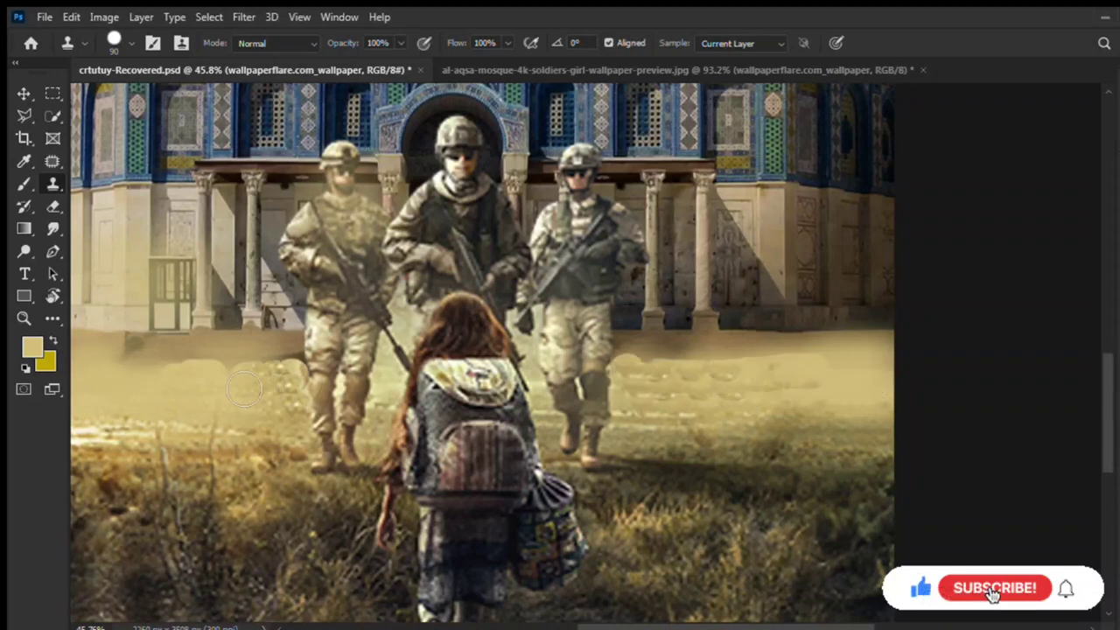
pyautogui.press('b')
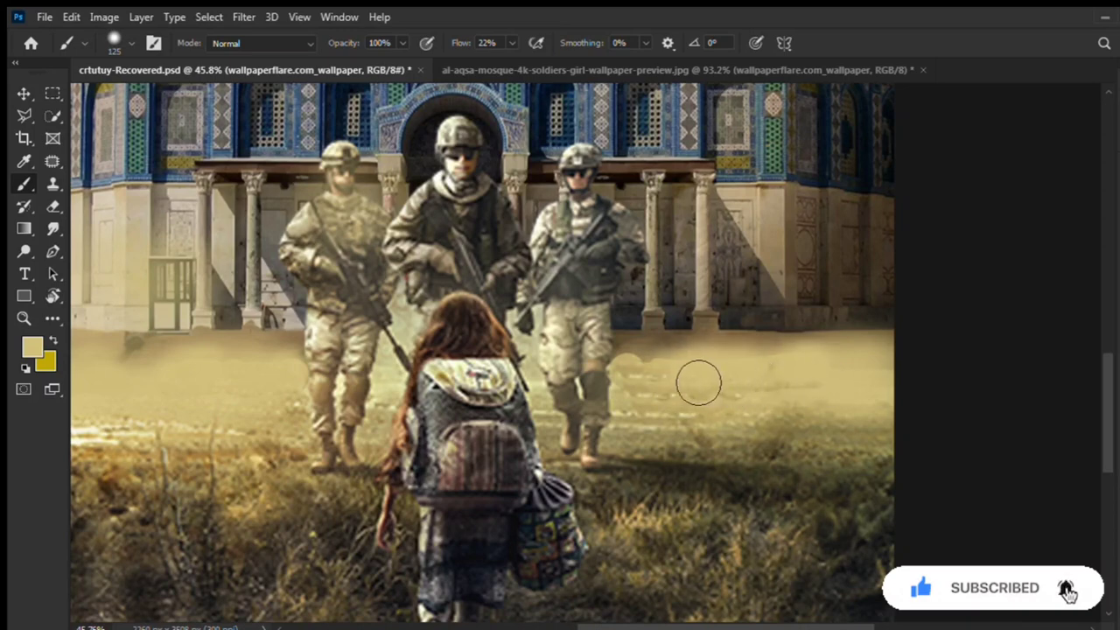
pyautogui.click(52, 161)
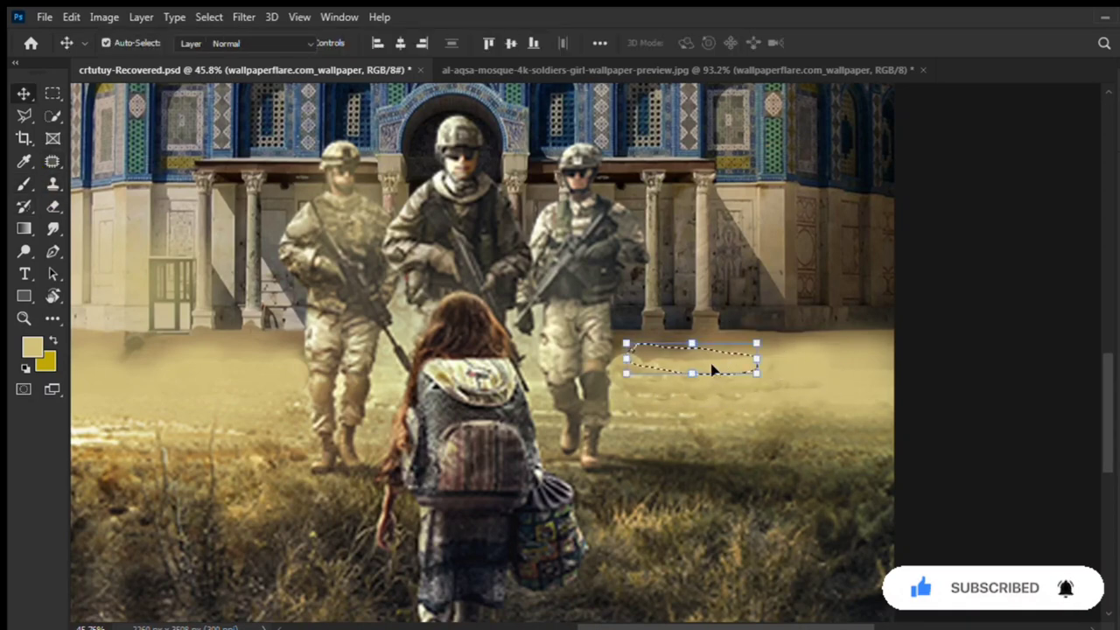
# Clear the patch selection and select the wallpaperflare.com_wallpaper soldiers layer.
pyautogui.hotkey('ctrl', 'd')
pyautogui.press('b')
pyautogui.scroll(-3, 752, 411)
pyautogui.scroll(2, 776, 451)
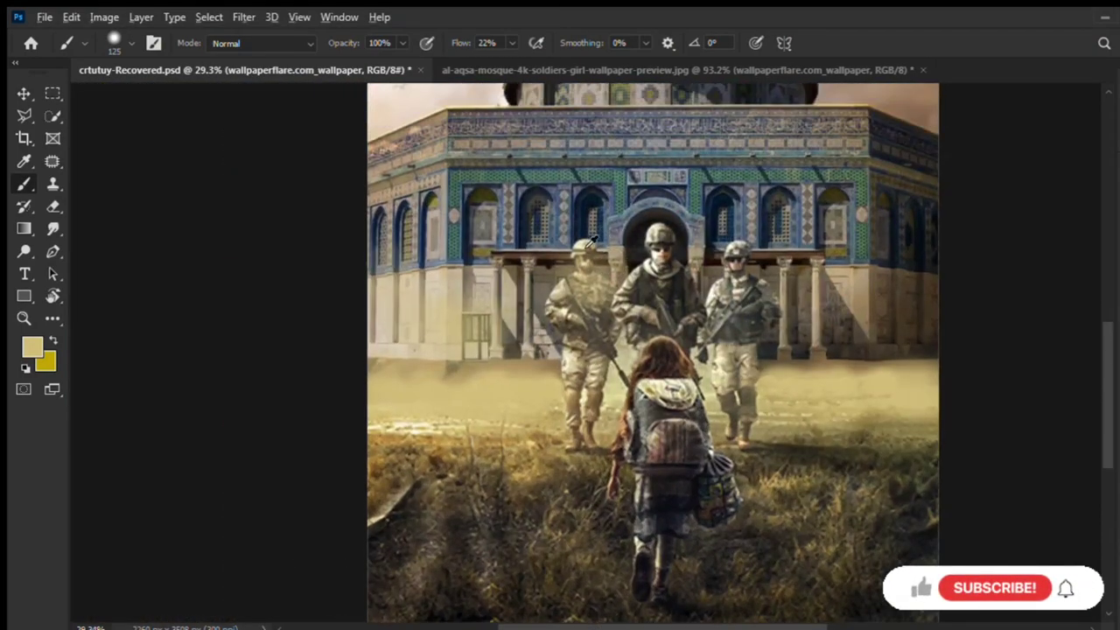
pyautogui.scroll(2, 744, 420)
pyautogui.scroll(-2, 700, 393)
pyautogui.scroll(1, 675, 368)
pyautogui.scroll(-1, 675, 367)
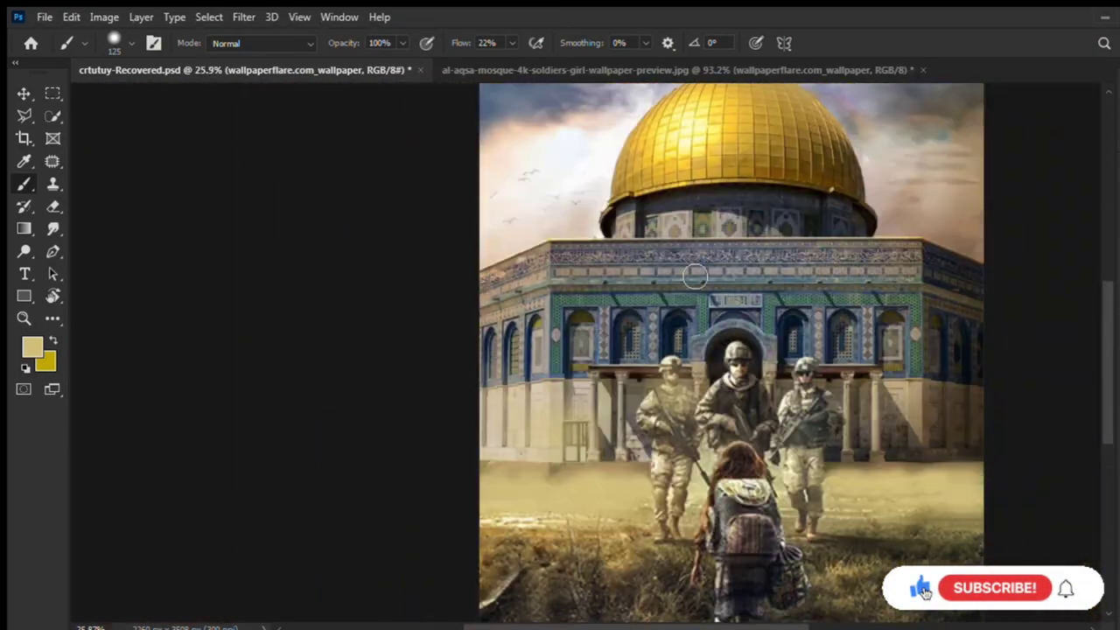
pyautogui.scroll(2, 704, 263)
pyautogui.scroll(-3, 734, 418)
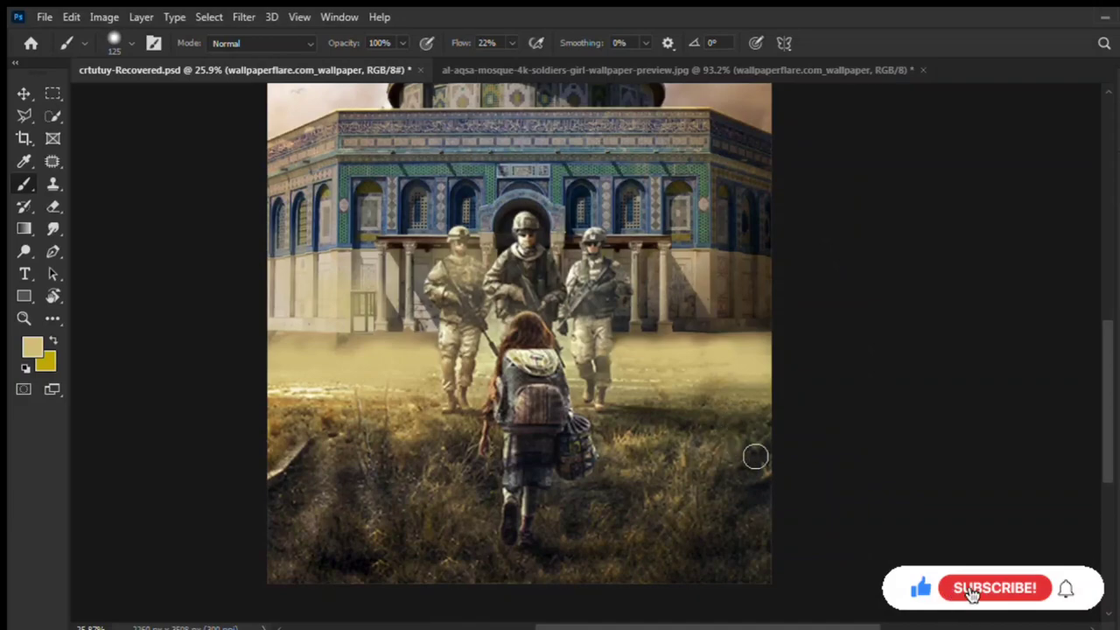
pyautogui.scroll(2, 482, 368)
pyautogui.scroll(2, 481, 368)
pyautogui.scroll(-1, 394, 367)
pyautogui.scroll(1, 297, 362)
pyautogui.press('v')
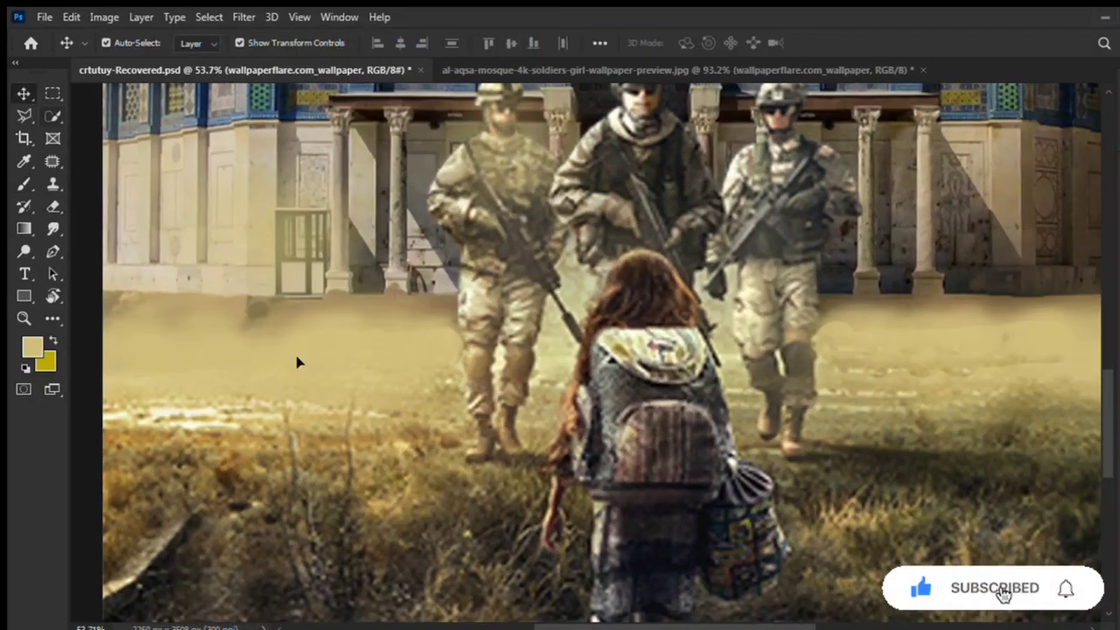
pyautogui.scroll(-1, 607, 368)
pyautogui.scroll(-2, 643, 422)
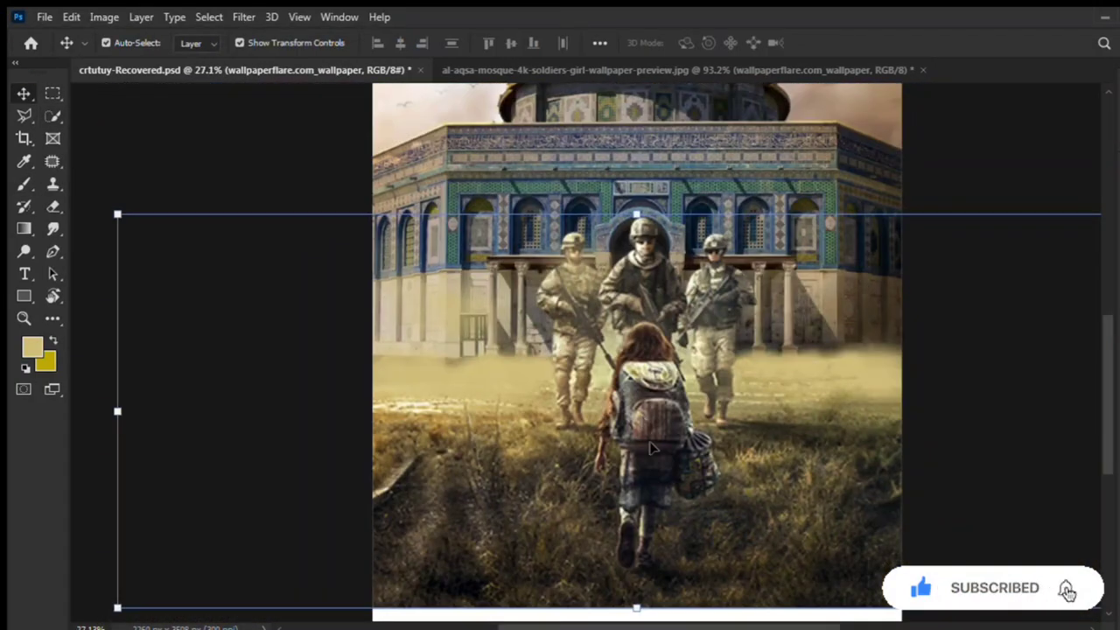
pyautogui.scroll(2, 963, 350)
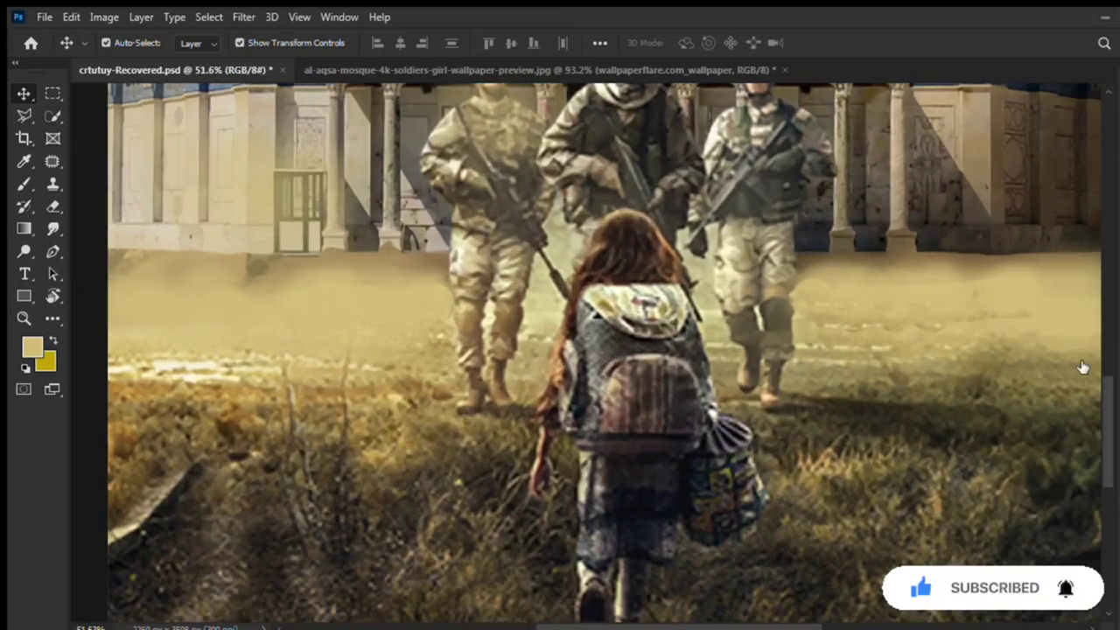
pyautogui.click(627, 295)
# Brush sampled warm yellow light over the soldiers, then quick-select the girl's hair and backpack.
pyautogui.press('b')
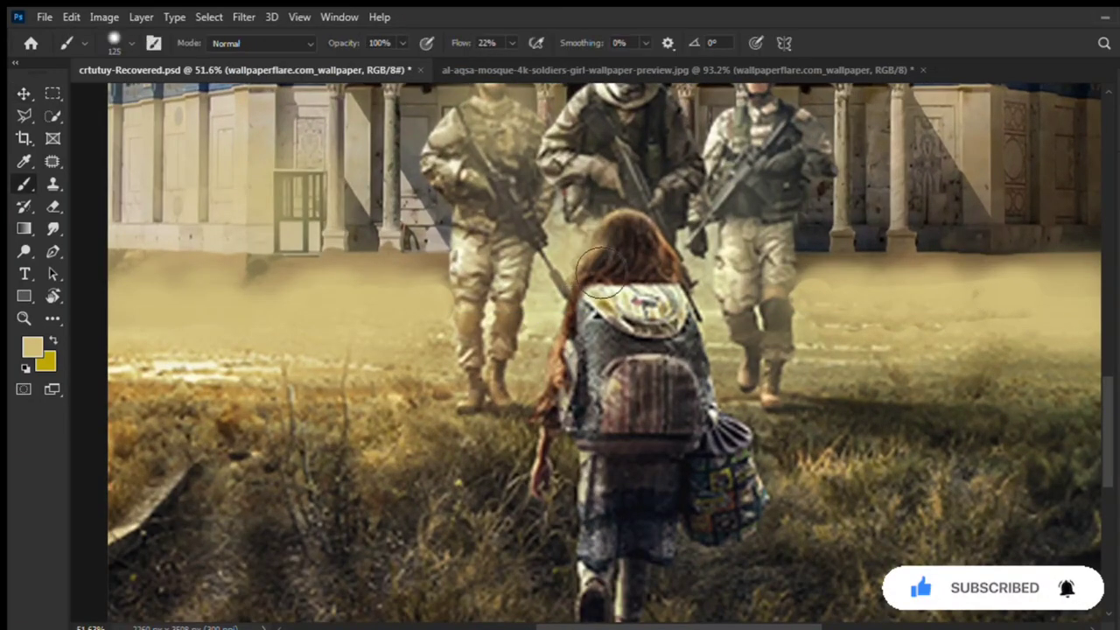
pyautogui.scroll(-1, 358, 348)
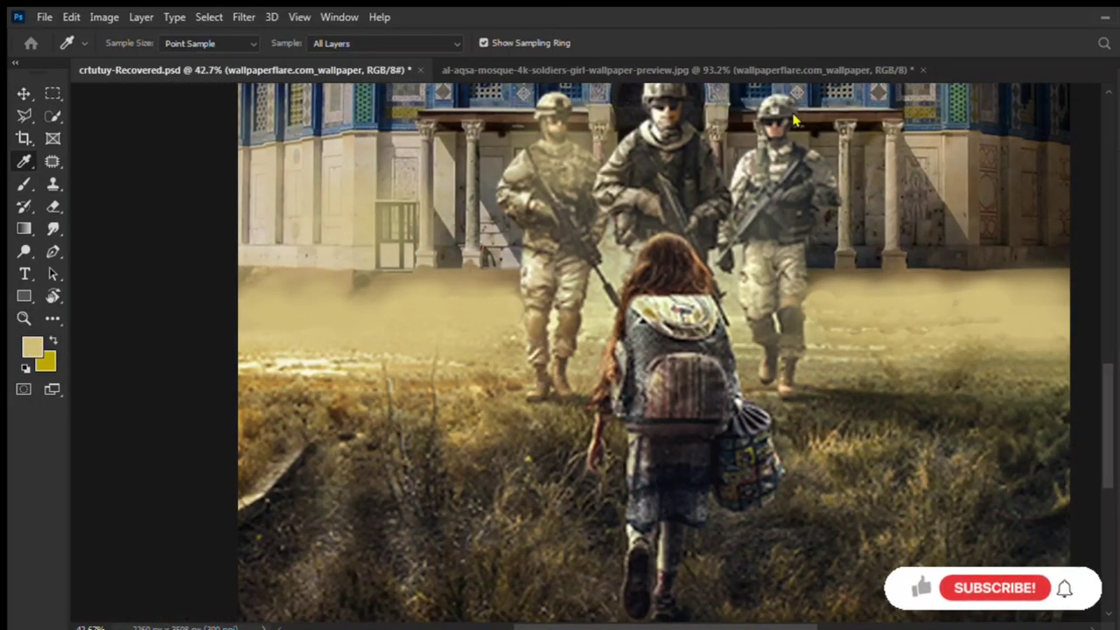
pyautogui.scroll(2, 543, 223)
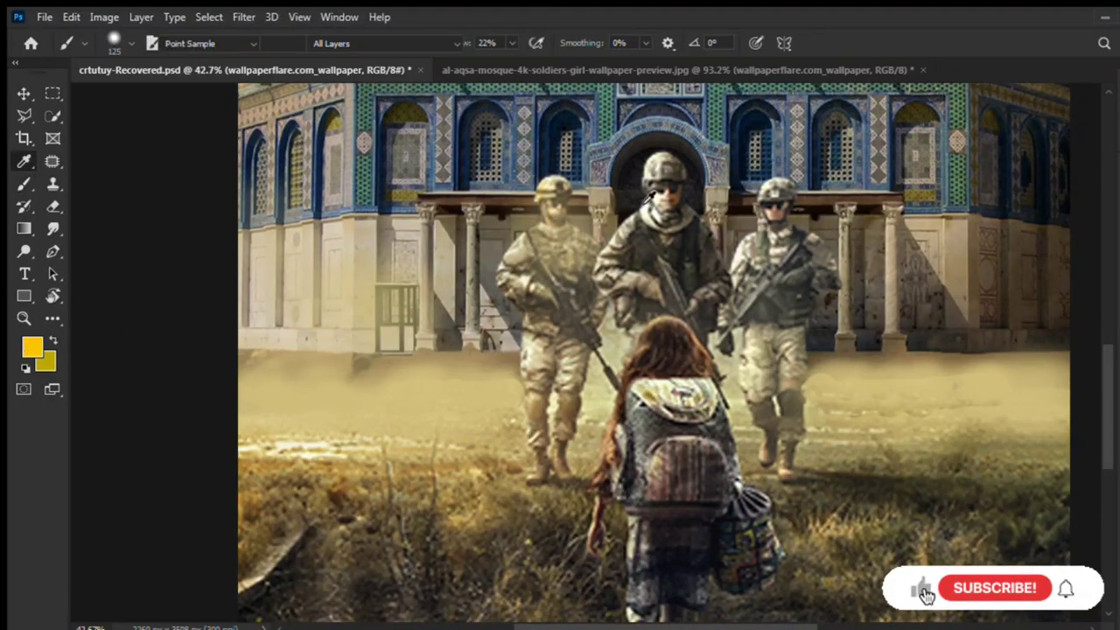
pyautogui.scroll(1, 480, 376)
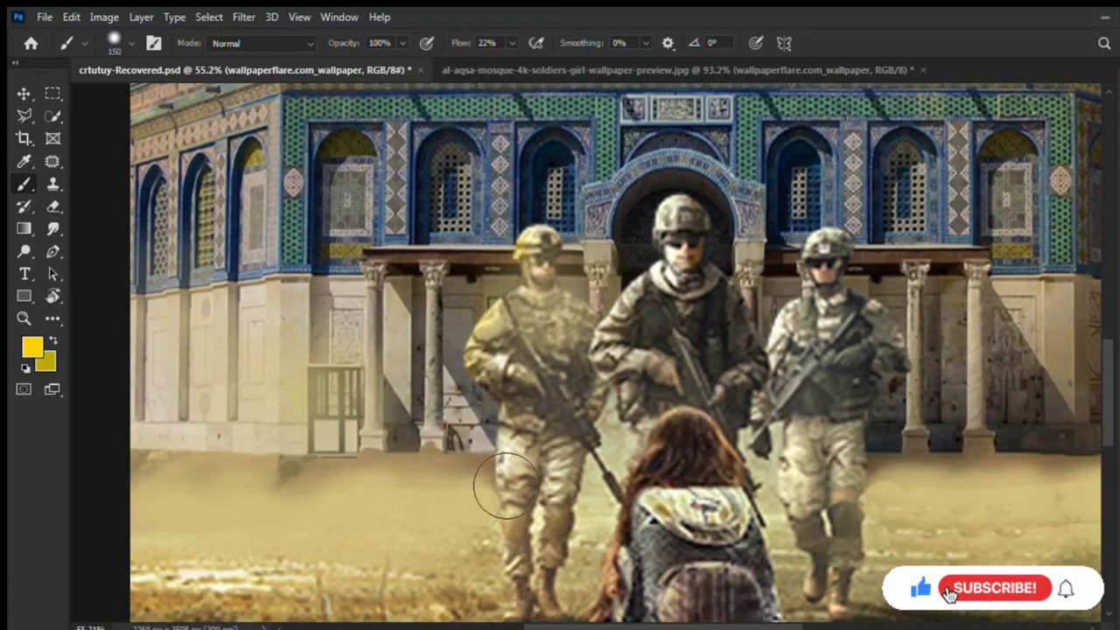
pyautogui.press('alt')
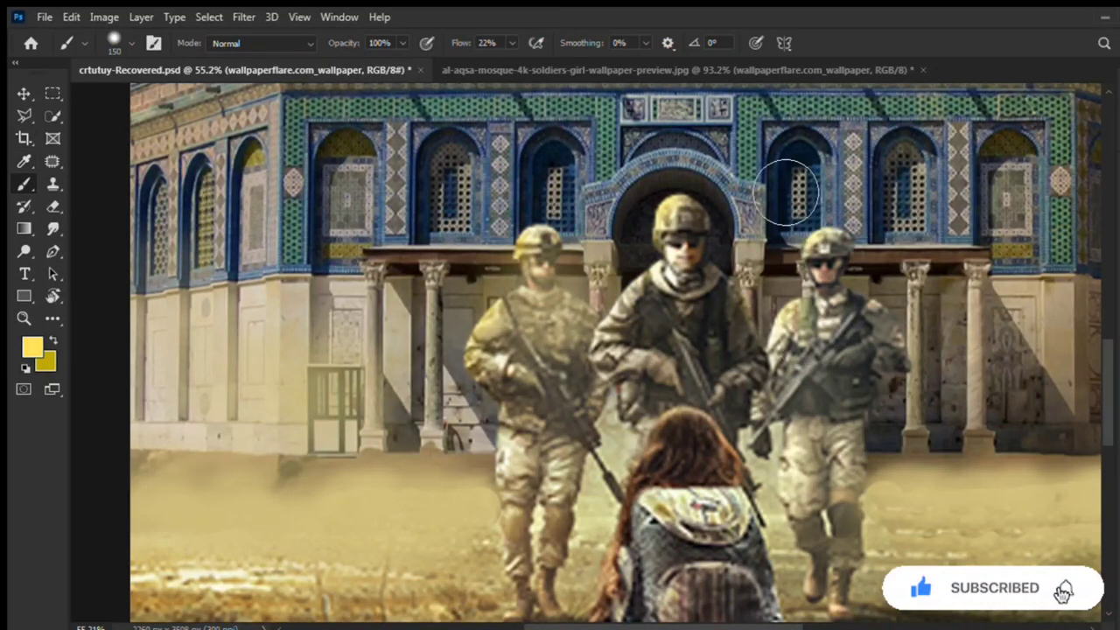
pyautogui.scroll(2, 696, 273)
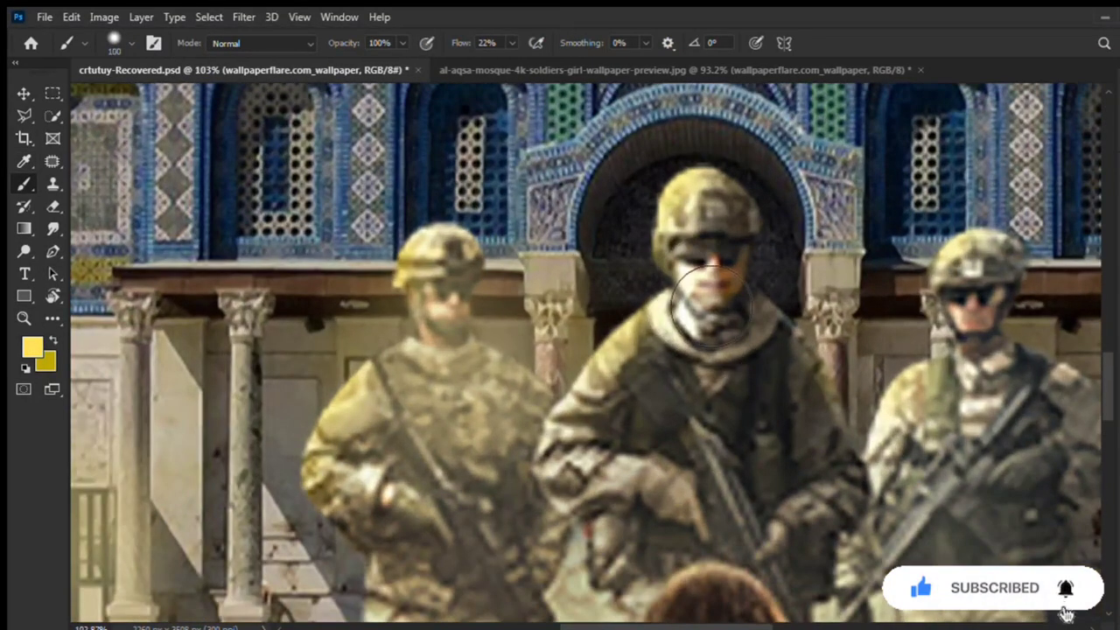
pyautogui.scroll(-5, 684, 298)
pyautogui.scroll(3, 136, 190)
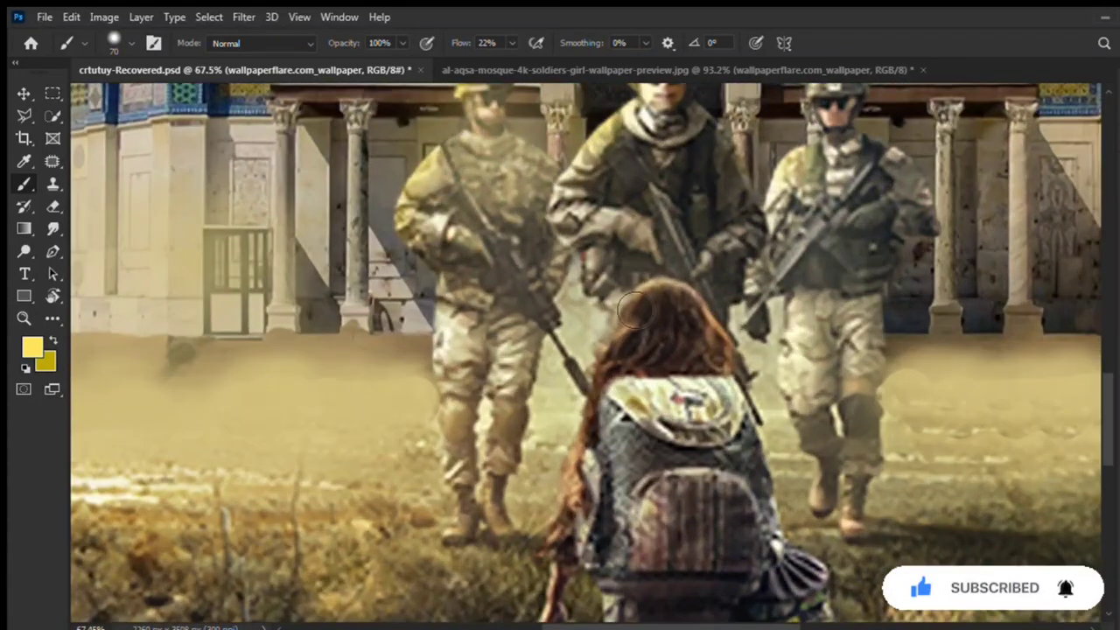
pyautogui.press('w')
pyautogui.moveTo(675, 374); pyautogui.dragTo(623, 375)
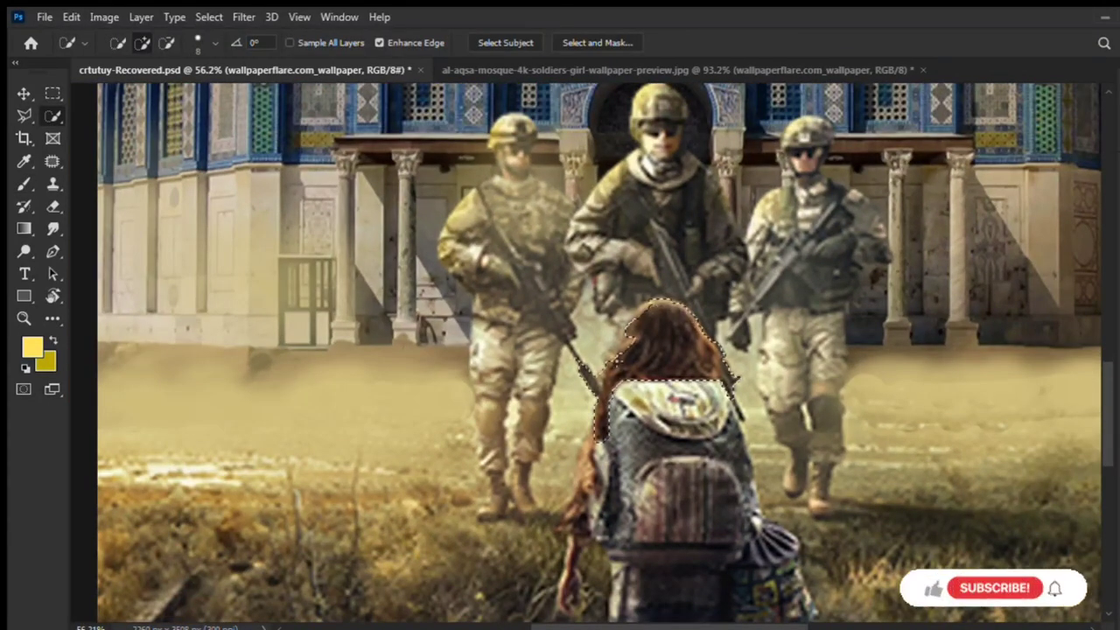
# Remove the soldier's leg from the selection, brush golden light on the girl at size 300, then deselect.
pyautogui.keyDown('alt'); pyautogui.click(588, 315); pyautogui.keyUp('alt')
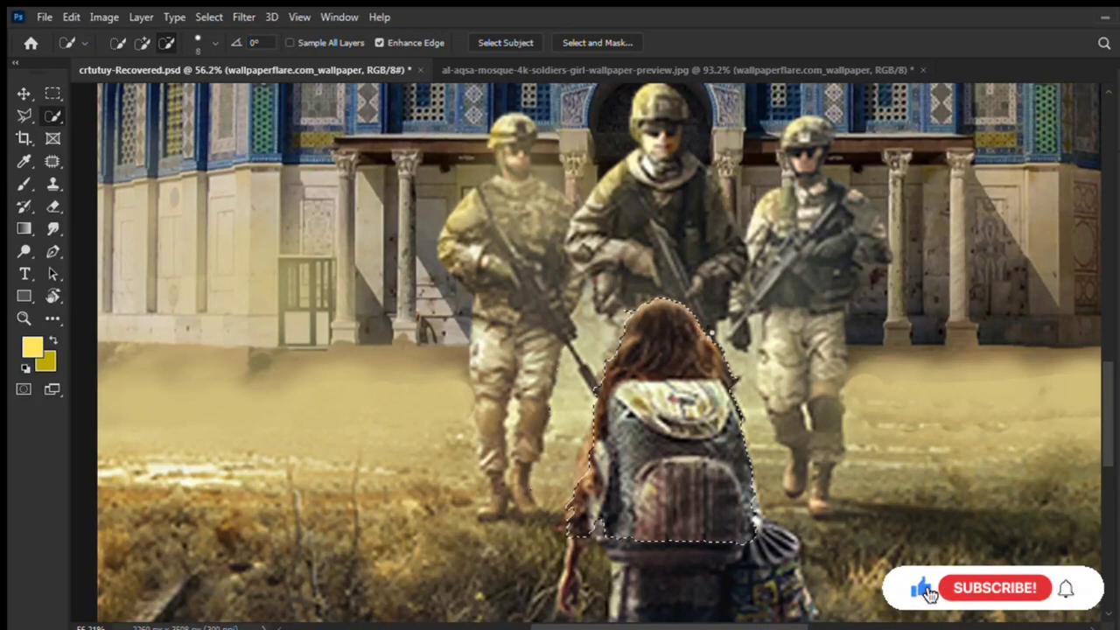
pyautogui.press('b')
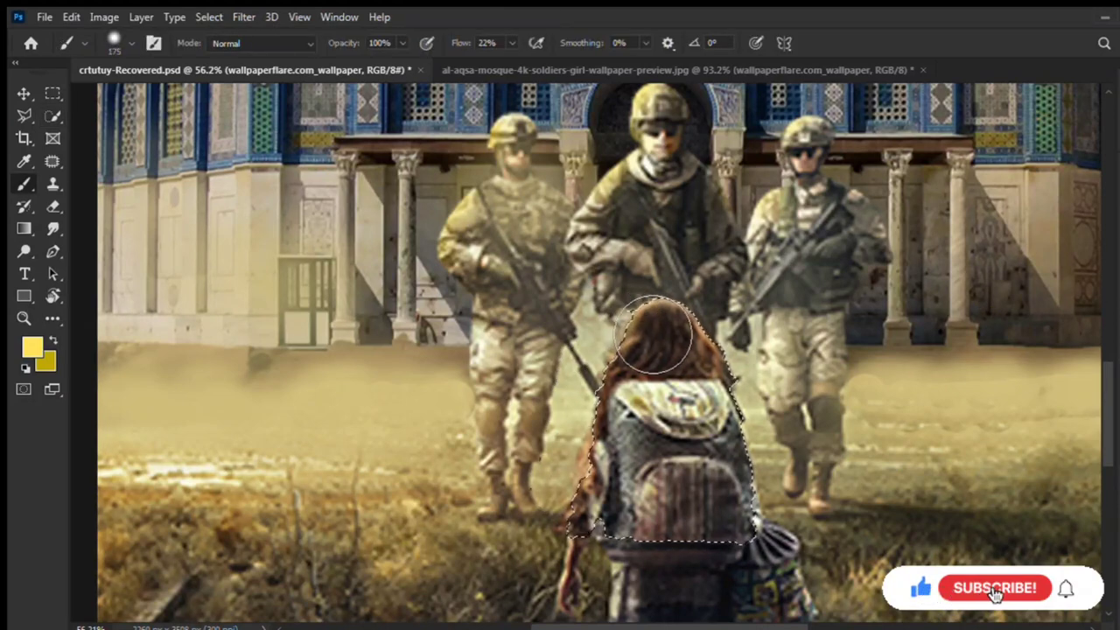
pyautogui.press(']')
pyautogui.press(']')
pyautogui.press(']')
pyautogui.hotkey('ctrl', 'd')
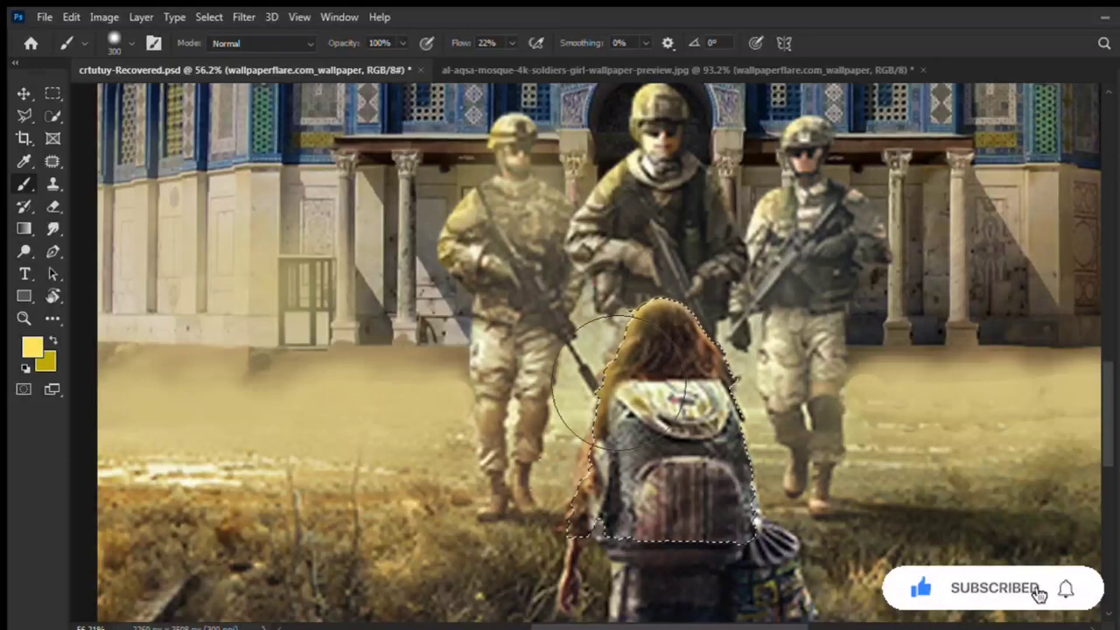
pyautogui.scroll(-2, 696, 289)
pyautogui.scroll(-2, 613, 262)
pyautogui.scroll(-1, 569, 254)
# On the dome layer, clone sky clouds at brush size 400 over the top-right white band.
pyautogui.press('v')
pyautogui.scroll(-2, 657, 210)
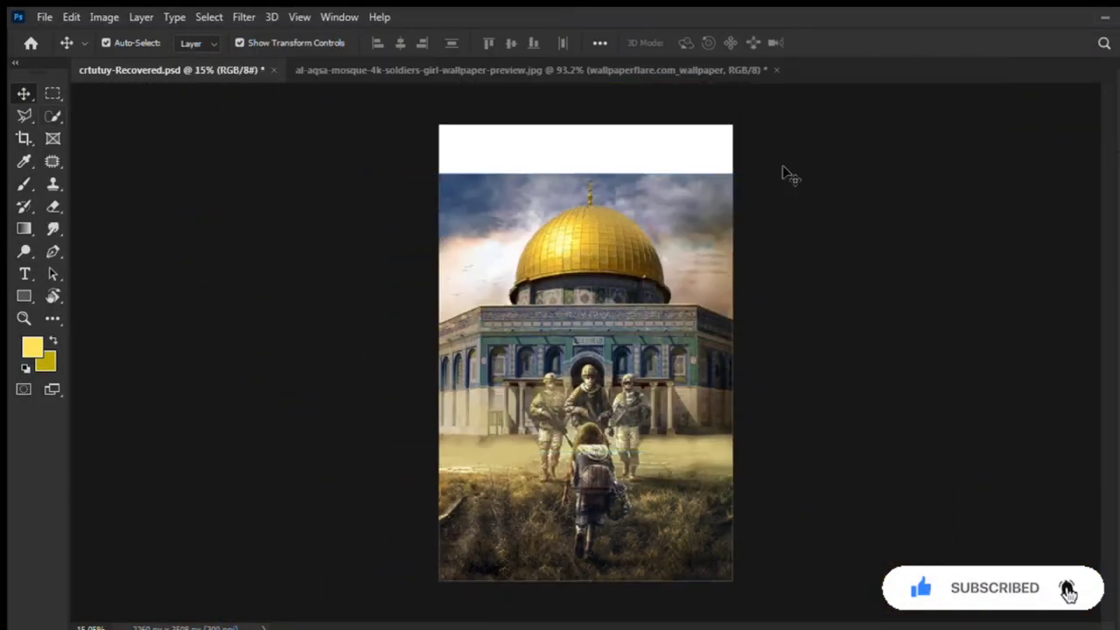
pyautogui.scroll(3, 773, 237)
pyautogui.scroll(2, 410, 232)
pyautogui.scroll(-2, 662, 295)
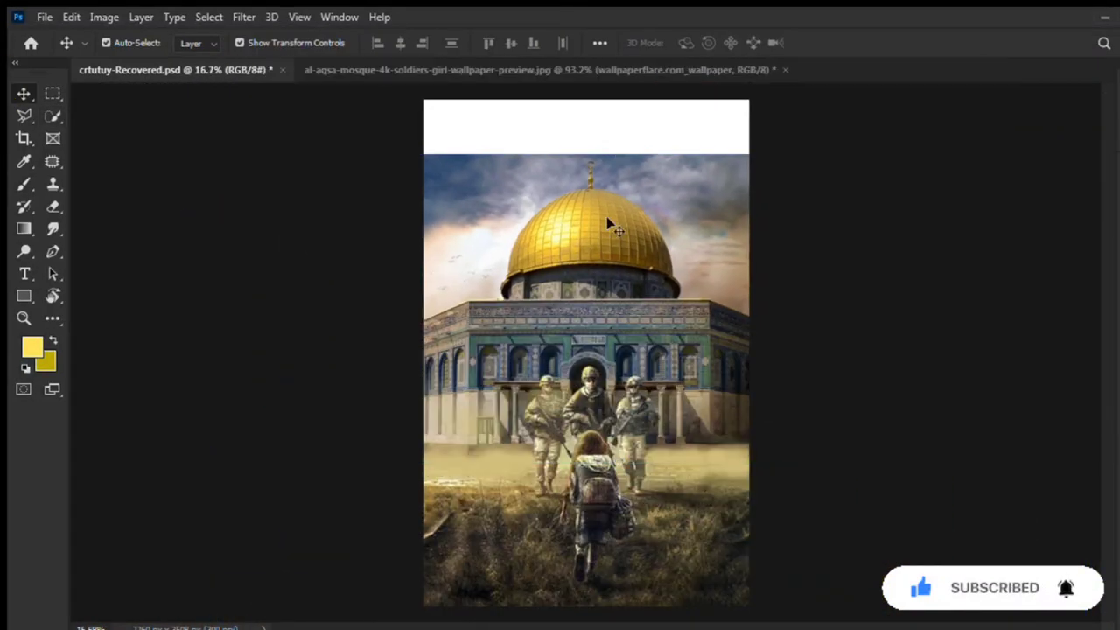
pyautogui.scroll(2, 612, 225)
pyautogui.scroll(1, 700, 324)
pyautogui.scroll(1, 691, 306)
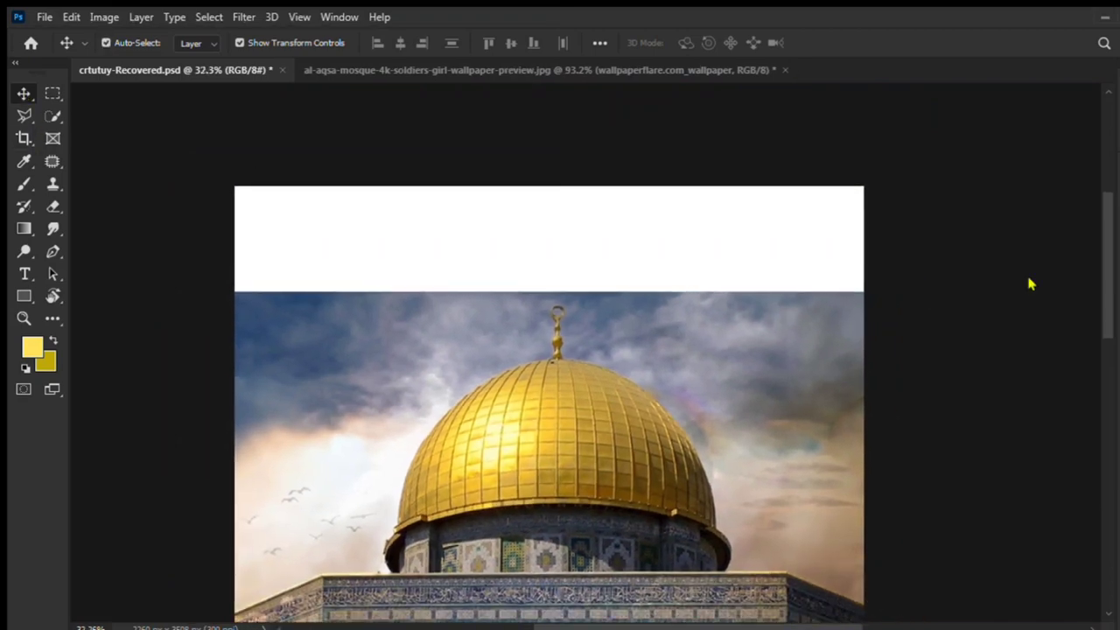
pyautogui.click(750, 315)
pyautogui.click(51, 186)
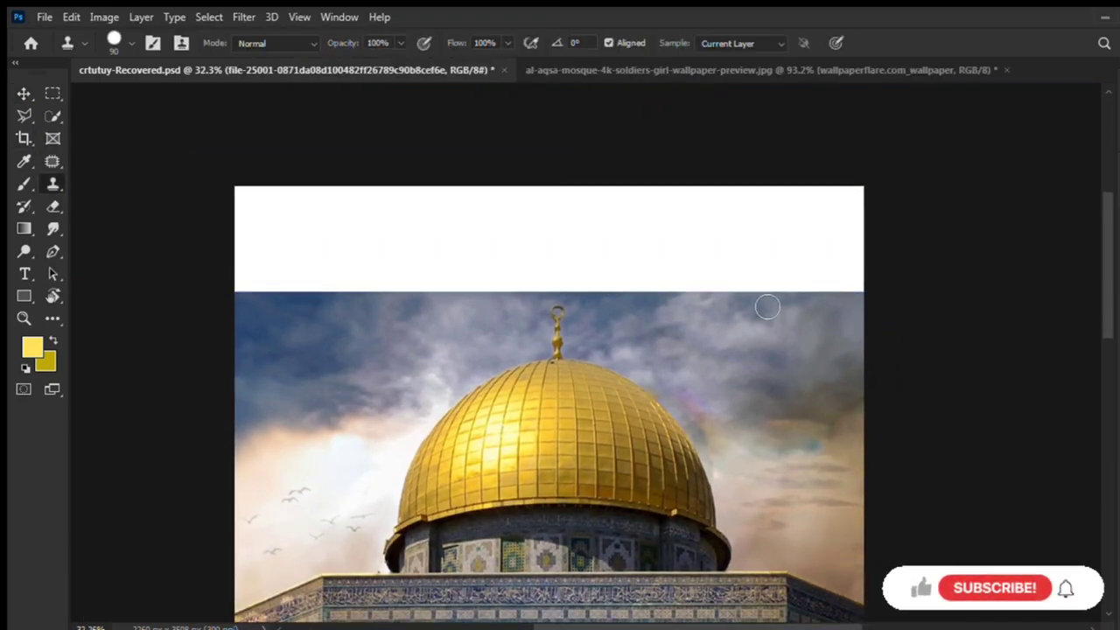
pyautogui.press('[')
pyautogui.press('[')
pyautogui.press('[')
pyautogui.moveTo(812, 250); pyautogui.dragTo(849, 267)
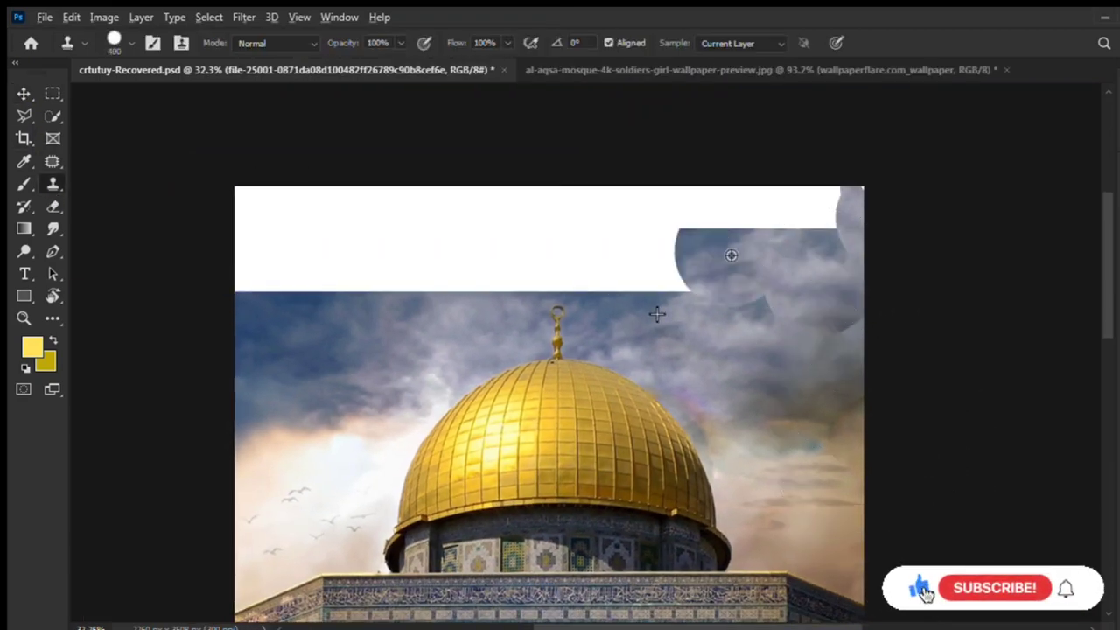
# Extend the cloned clouds leftward across the middle and left of the white band.
pyautogui.moveTo(766, 342)
pyautogui.mouseDown()
pyautogui.moveTo(771, 284)
pyautogui.moveTo(582, 258)
pyautogui.mouseUp()
pyautogui.hotkey('ctrl', 'z')
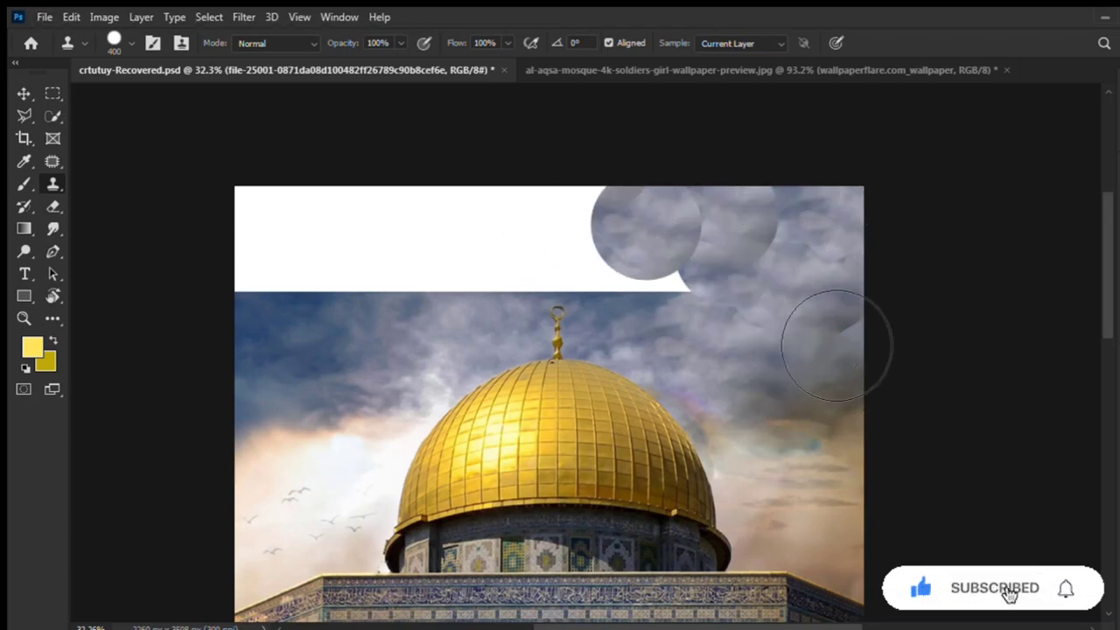
pyautogui.moveTo(837, 338); pyautogui.dragTo(612, 260)
pyautogui.moveTo(531, 250); pyautogui.dragTo(315, 237)
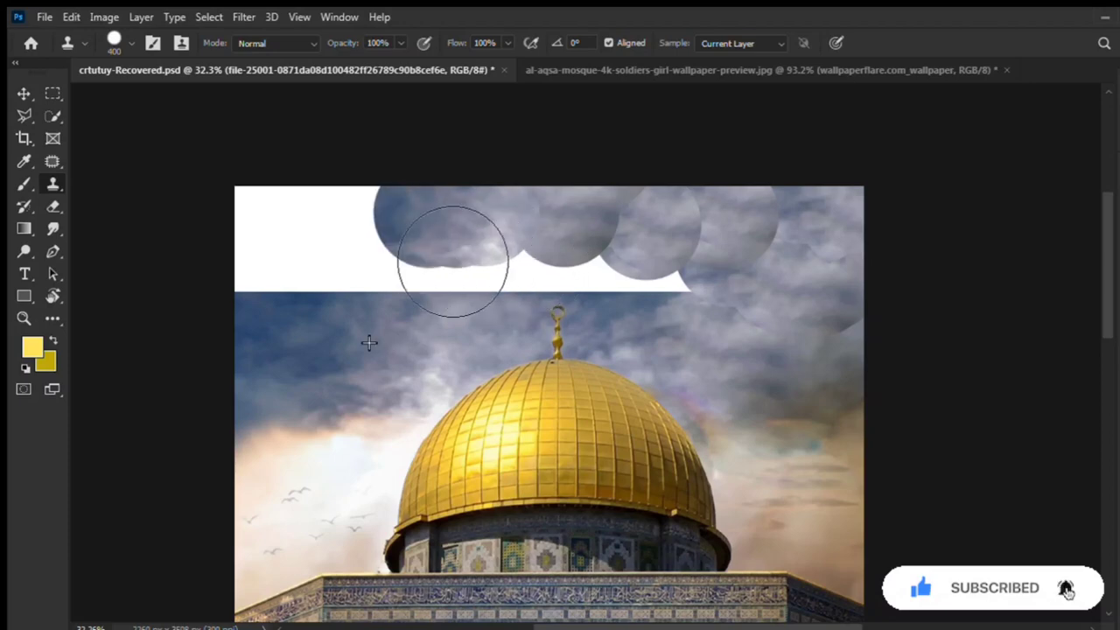
pyautogui.moveTo(490, 280)
pyautogui.mouseDown()
pyautogui.moveTo(566, 322)
pyautogui.moveTo(692, 318)
pyautogui.moveTo(603, 288)
pyautogui.moveTo(448, 331)
pyautogui.moveTo(271, 348)
pyautogui.moveTo(245, 233)
pyautogui.mouseUp()
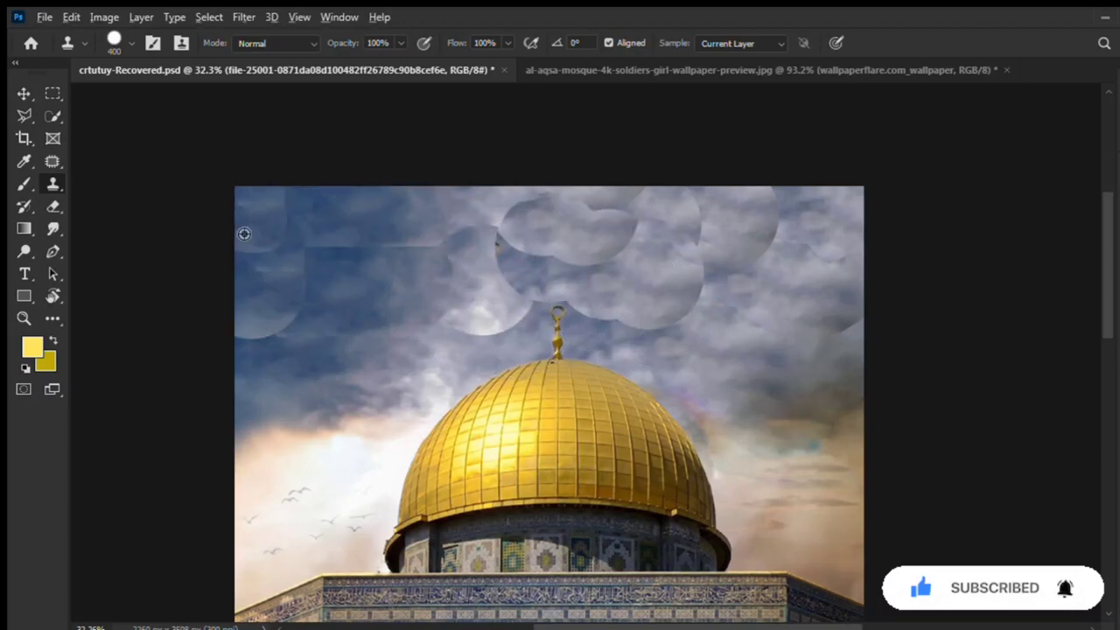
# Patch the blotchy clouds in the top-left corner and near the spire with nearby sky.
pyautogui.scroll(-1, 310, 263)
pyautogui.press('j')
pyautogui.moveTo(341, 158); pyautogui.dragTo(348, 180)
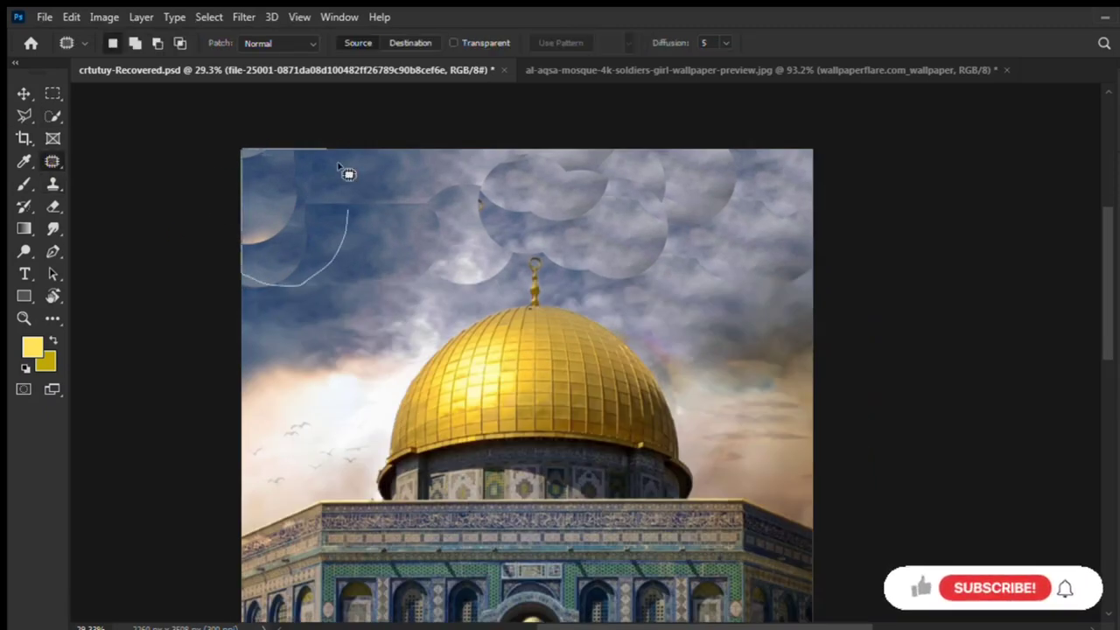
pyautogui.moveTo(306, 210); pyautogui.dragTo(365, 213)
pyautogui.moveTo(289, 247); pyautogui.dragTo(262, 302)
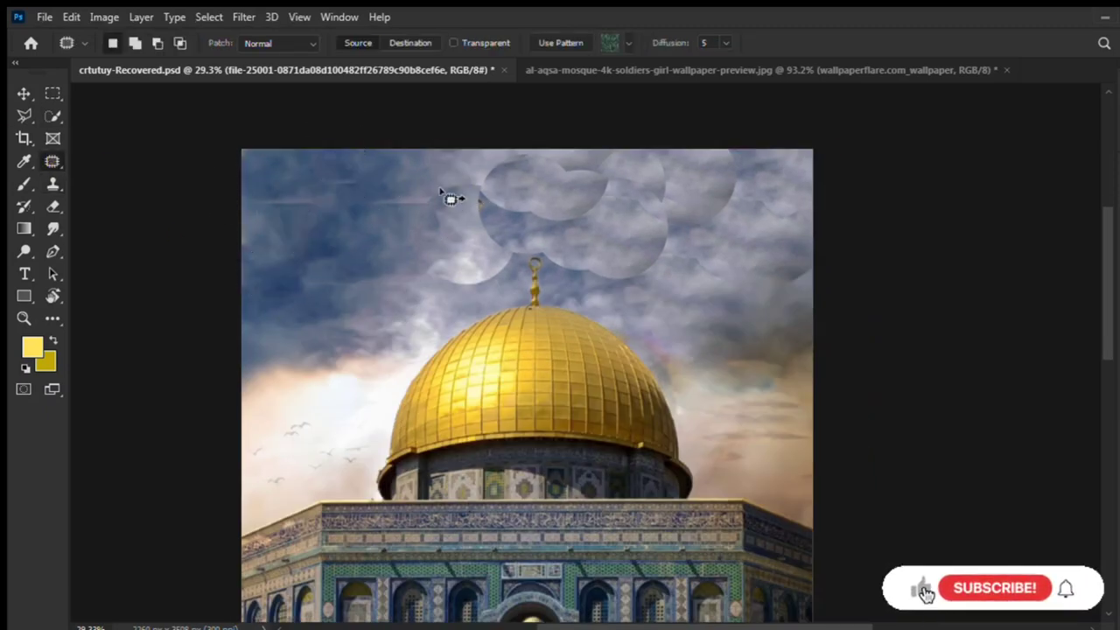
pyautogui.moveTo(449, 198); pyautogui.dragTo(395, 187)
# Patch the remaining blotchy and repeated clouds beside the spire and at the upper right.
pyautogui.moveTo(492, 234)
pyautogui.mouseDown()
pyautogui.moveTo(482, 290)
pyautogui.moveTo(473, 263)
pyautogui.mouseUp()
pyautogui.moveTo(464, 262); pyautogui.dragTo(468, 184)
pyautogui.moveTo(567, 145); pyautogui.dragTo(437, 225)
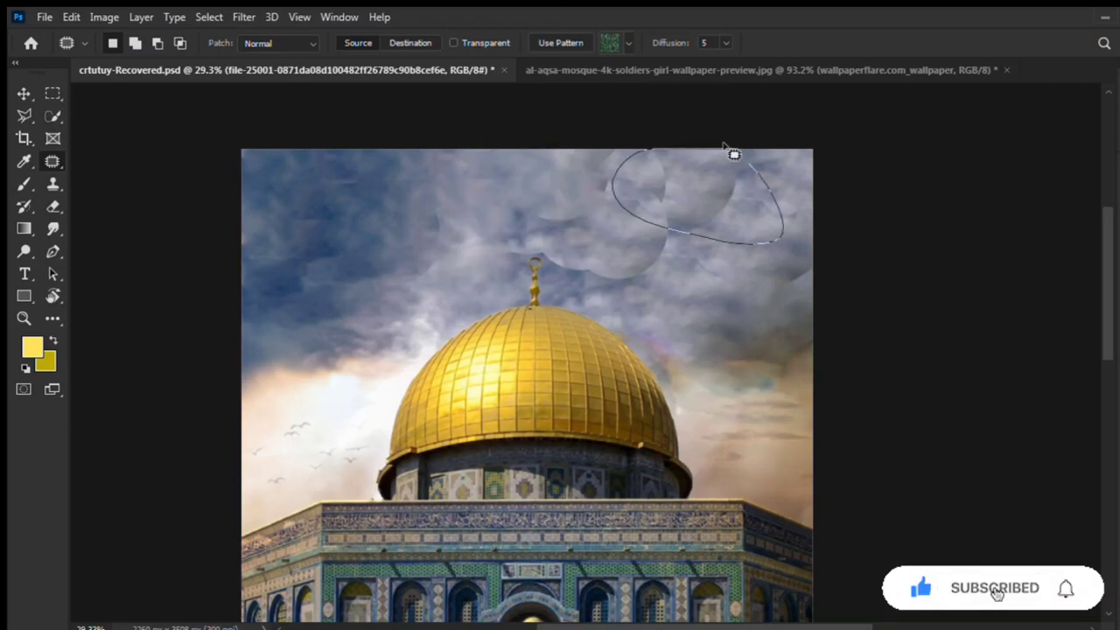
pyautogui.moveTo(616, 206)
pyautogui.mouseDown()
pyautogui.moveTo(650, 272)
pyautogui.moveTo(663, 268)
pyautogui.mouseUp()
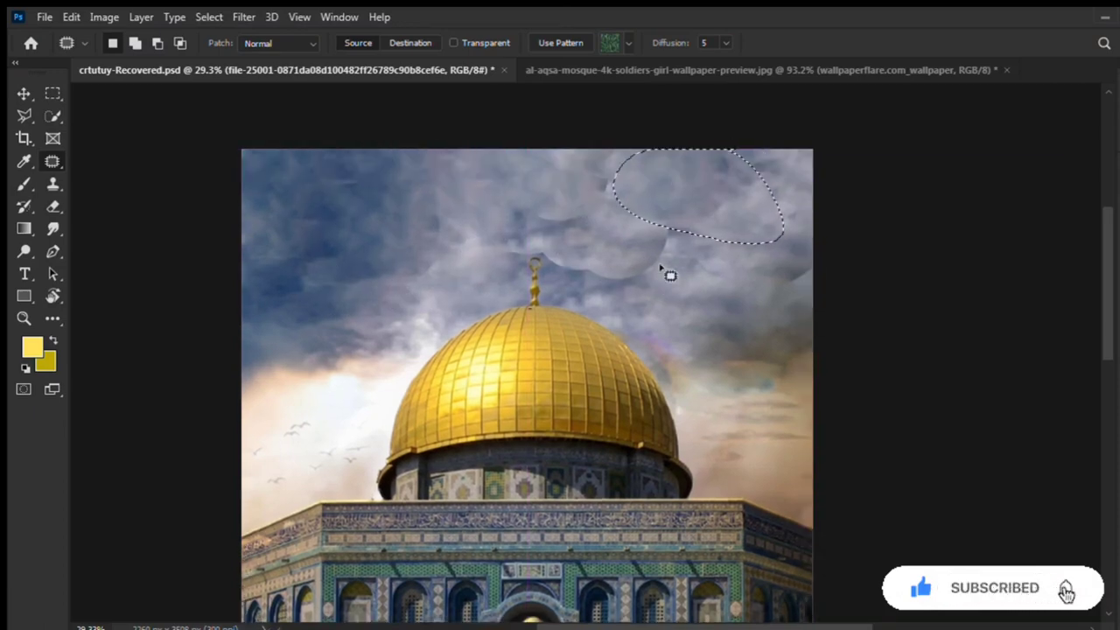
pyautogui.moveTo(607, 175)
pyautogui.mouseDown()
pyautogui.moveTo(545, 230)
pyautogui.moveTo(556, 266)
pyautogui.mouseUp()
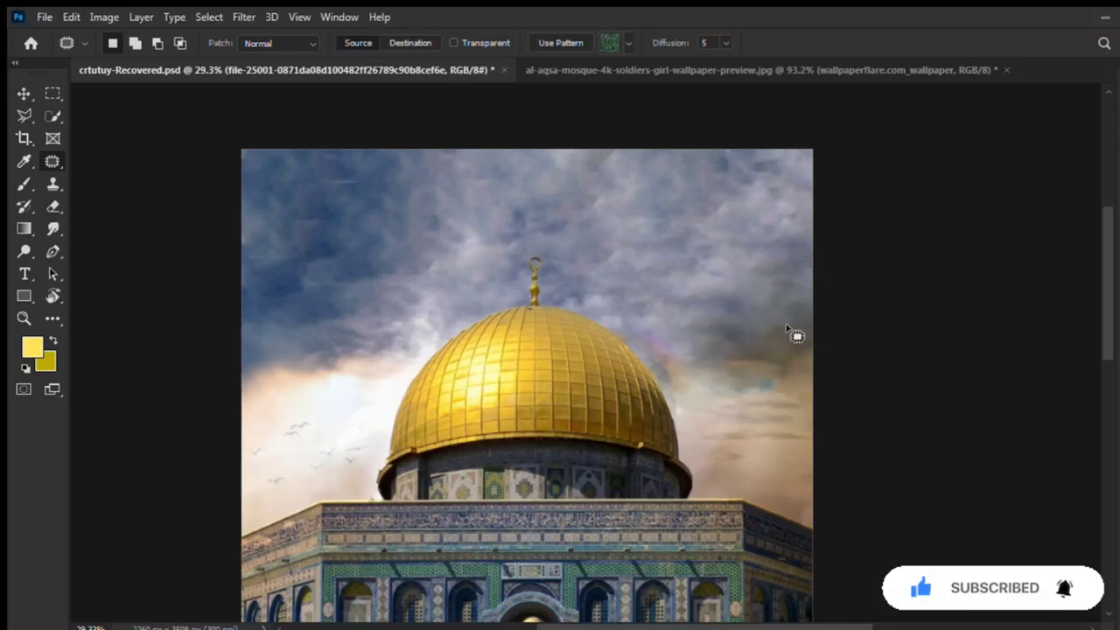
pyautogui.scroll(-2, 691, 252)
pyautogui.scroll(2, 577, 218)
pyautogui.scroll(2, 490, 258)
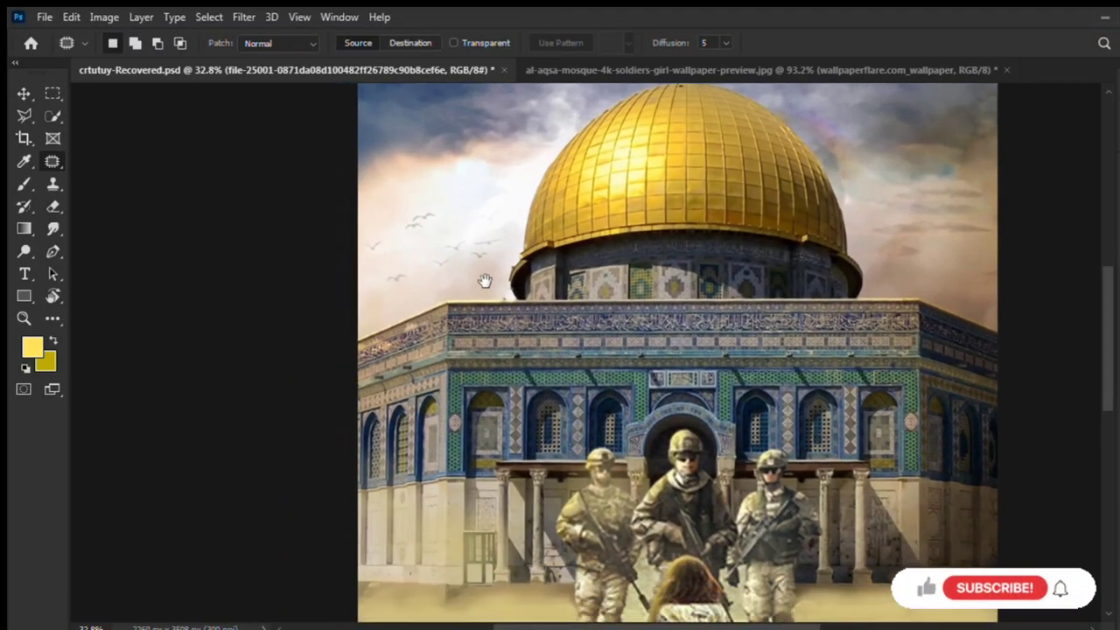
pyautogui.press('b')
pyautogui.press('w')
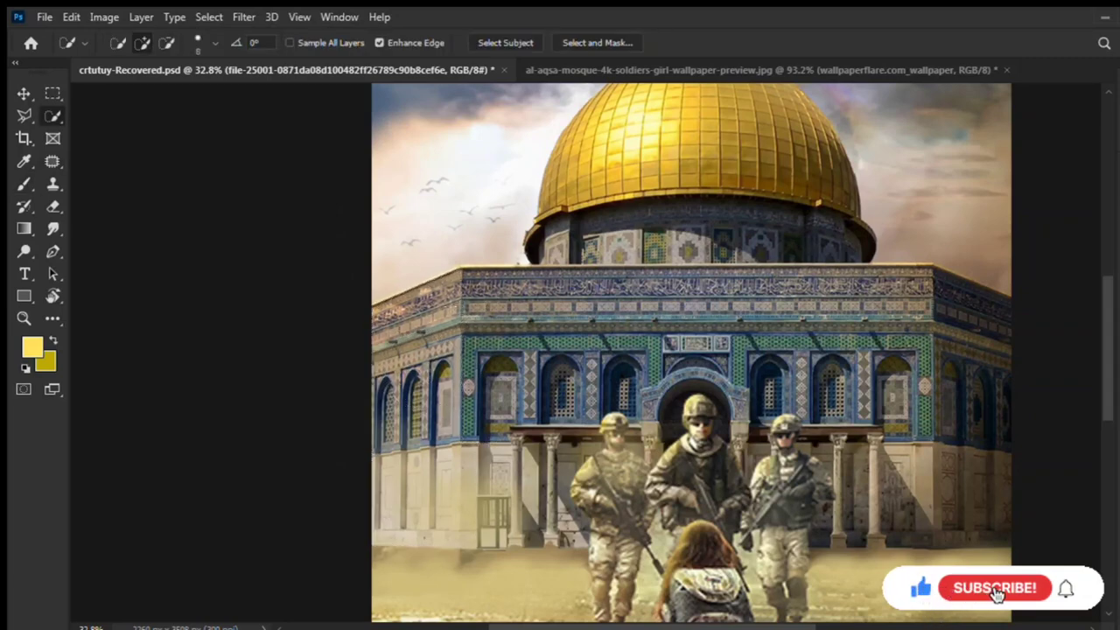
pyautogui.moveTo(392, 497); pyautogui.dragTo(471, 477)
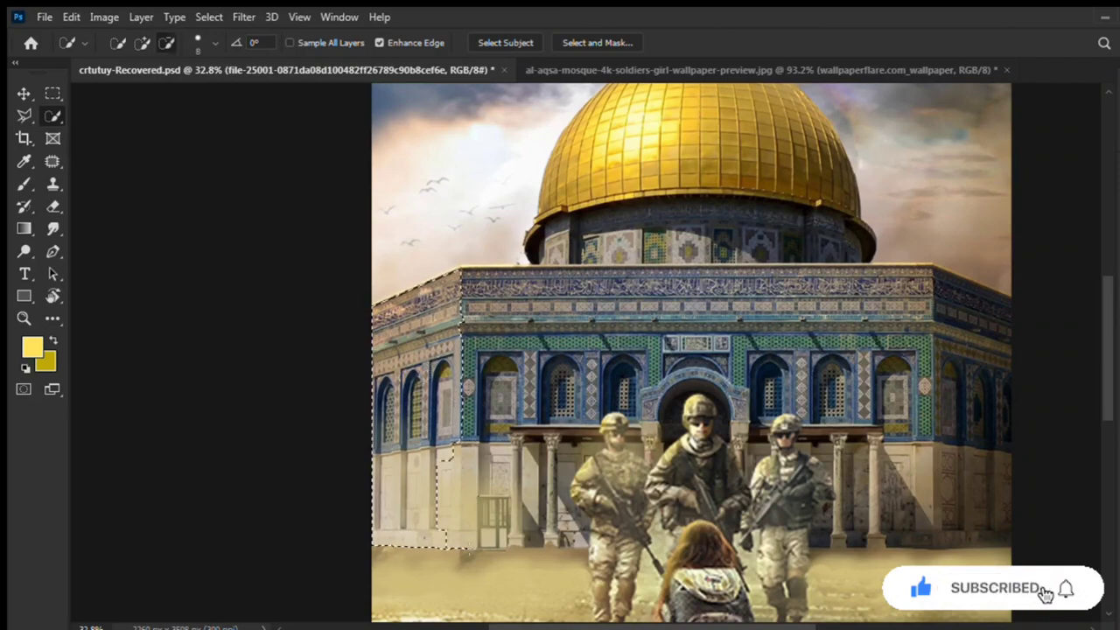
pyautogui.press('b')
pyautogui.press(']')
pyautogui.press(']')
pyautogui.press(']')
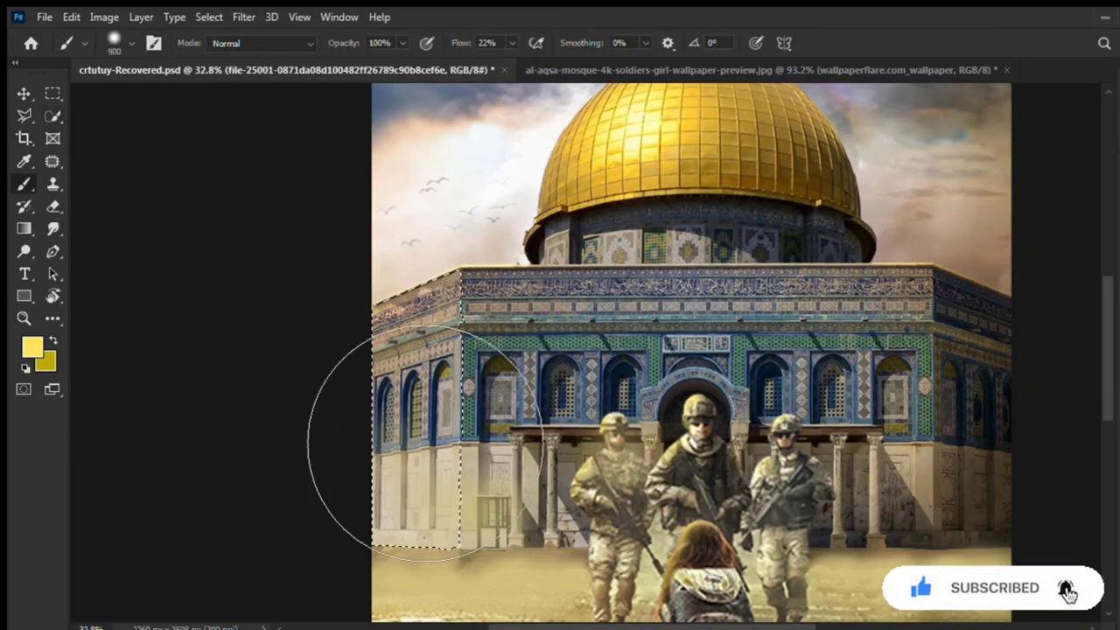
pyautogui.press(']')
pyautogui.press(']')
pyautogui.press(']')
pyautogui.scroll(-2, 562, 438)
pyautogui.scroll(-3, 561, 437)
pyautogui.press('v')
pyautogui.click(394, 340)
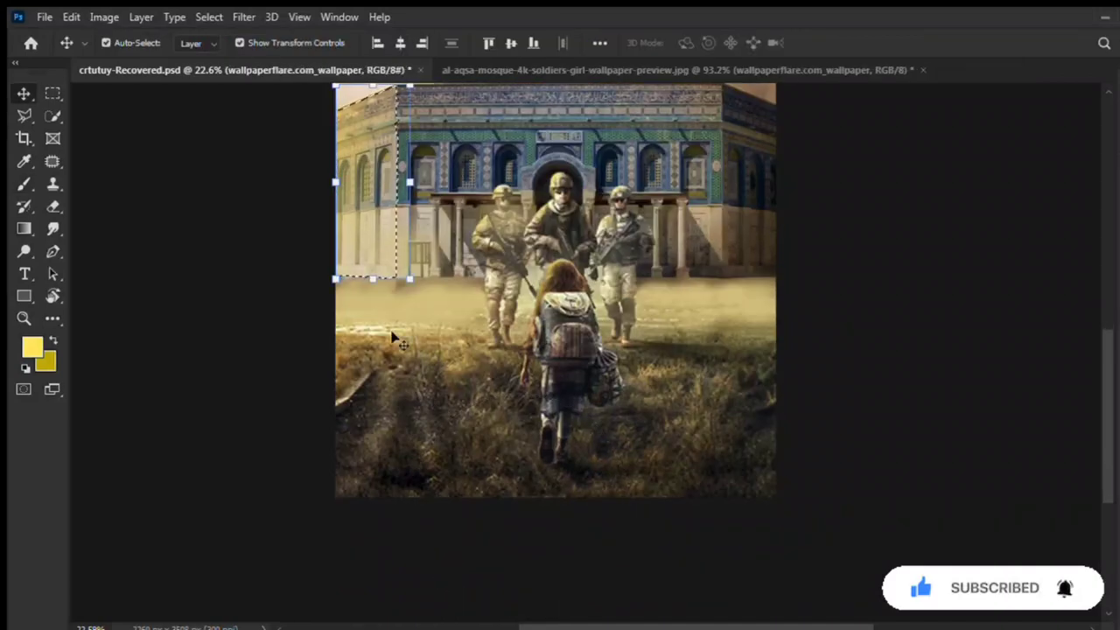
pyautogui.hotkey('ctrl', 'shift', 'i')
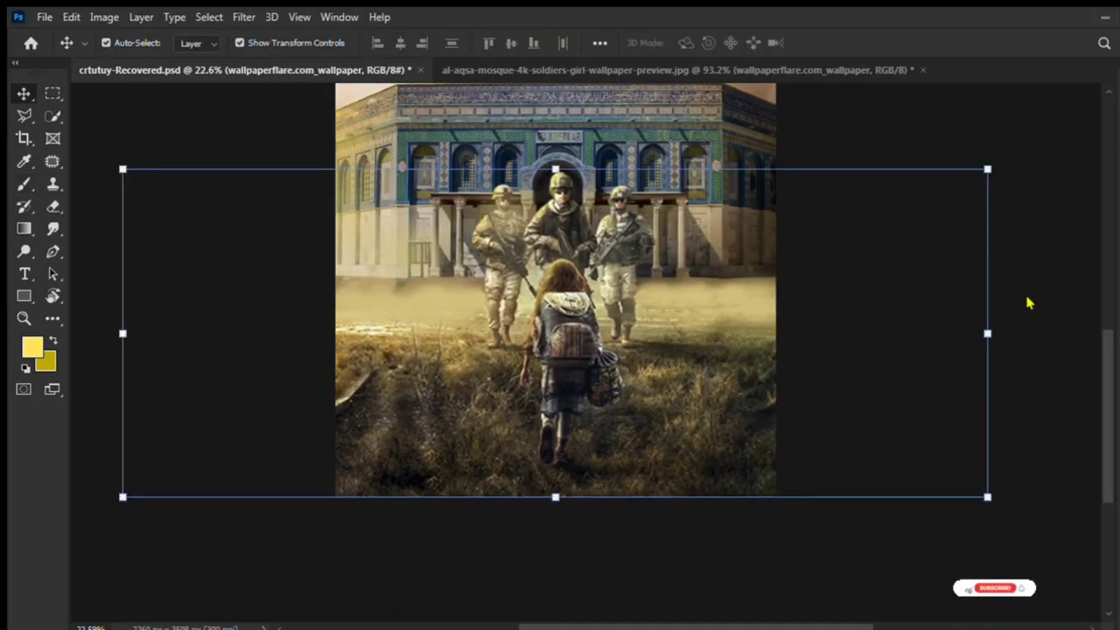
pyautogui.press('Delete')
pyautogui.hotkey('ctrl', 'z')
pyautogui.press('b')
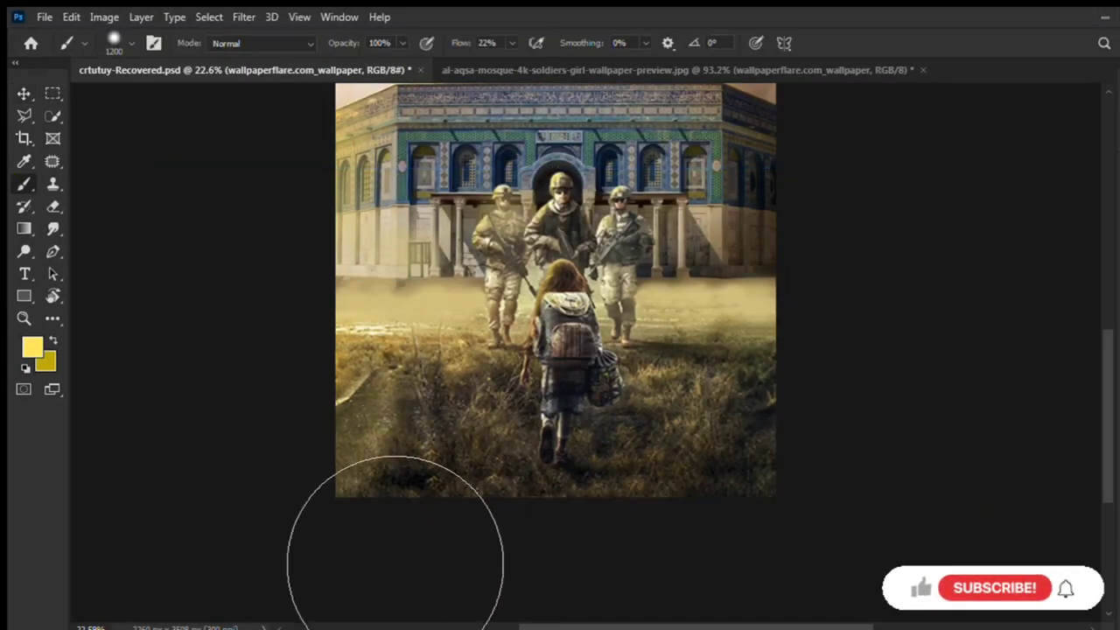
# Sample a colour and paint soft yellow light along the diagonal grass edge and foreground grass.
pyautogui.press('i')
pyautogui.press('b')
pyautogui.scroll(5, 350, 420)
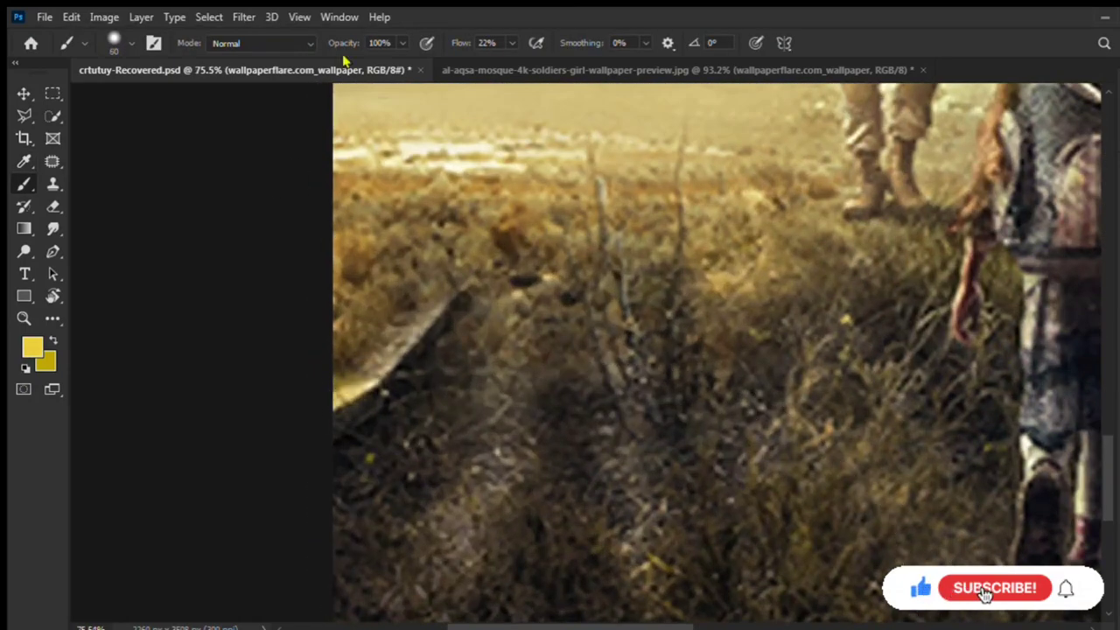
pyautogui.moveTo(361, 396); pyautogui.dragTo(389, 378)
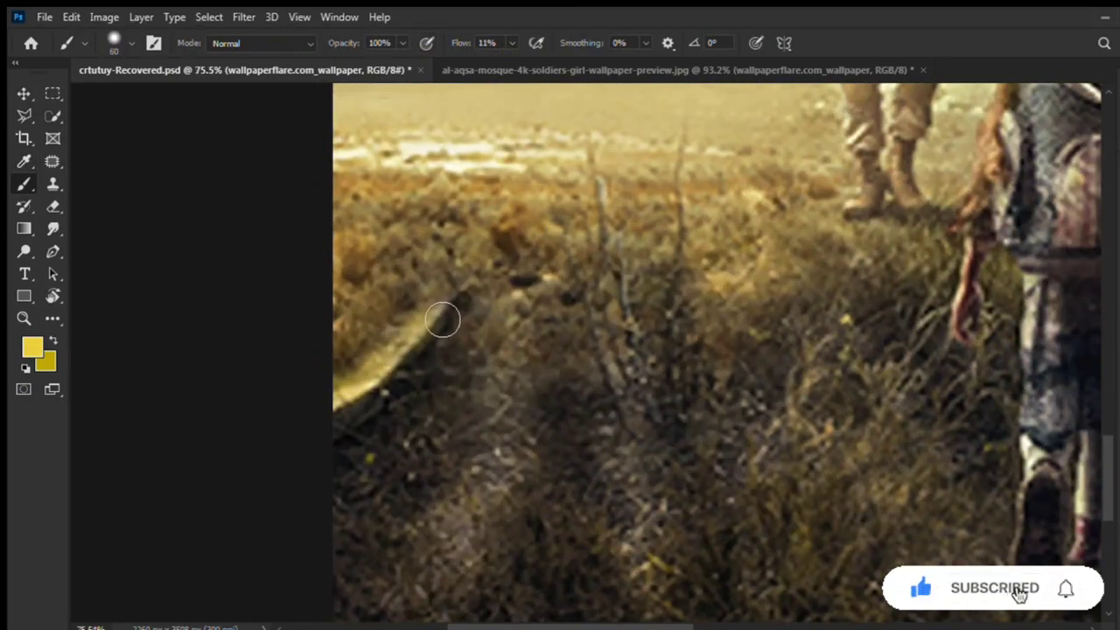
pyautogui.scroll(-1, 528, 302)
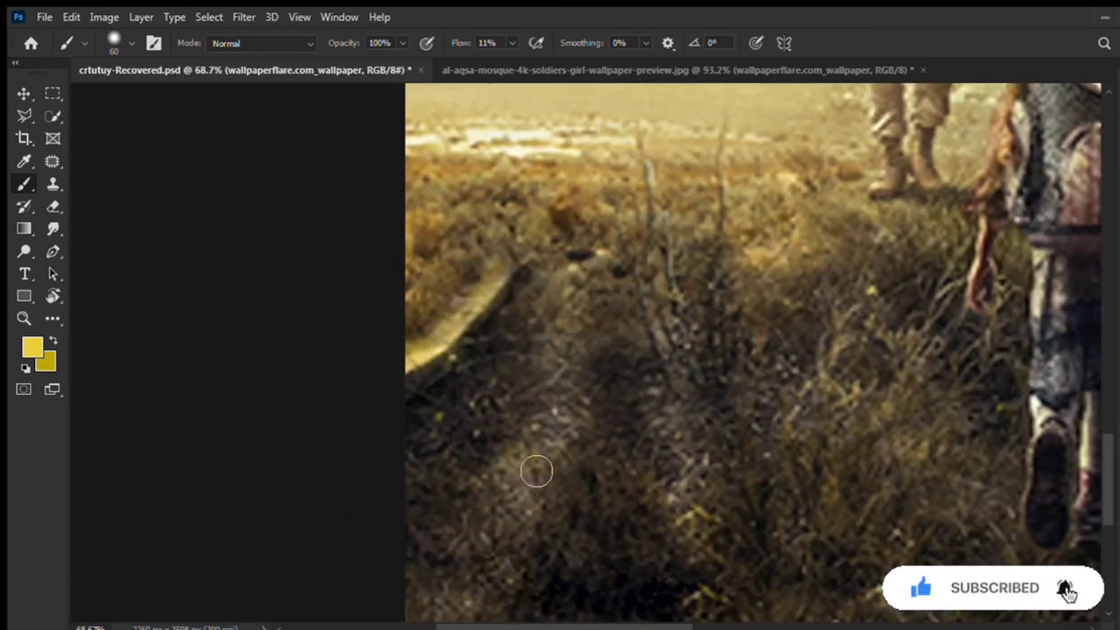
pyautogui.moveTo(552, 464); pyautogui.dragTo(560, 511)
pyautogui.scroll(-2, 560, 510)
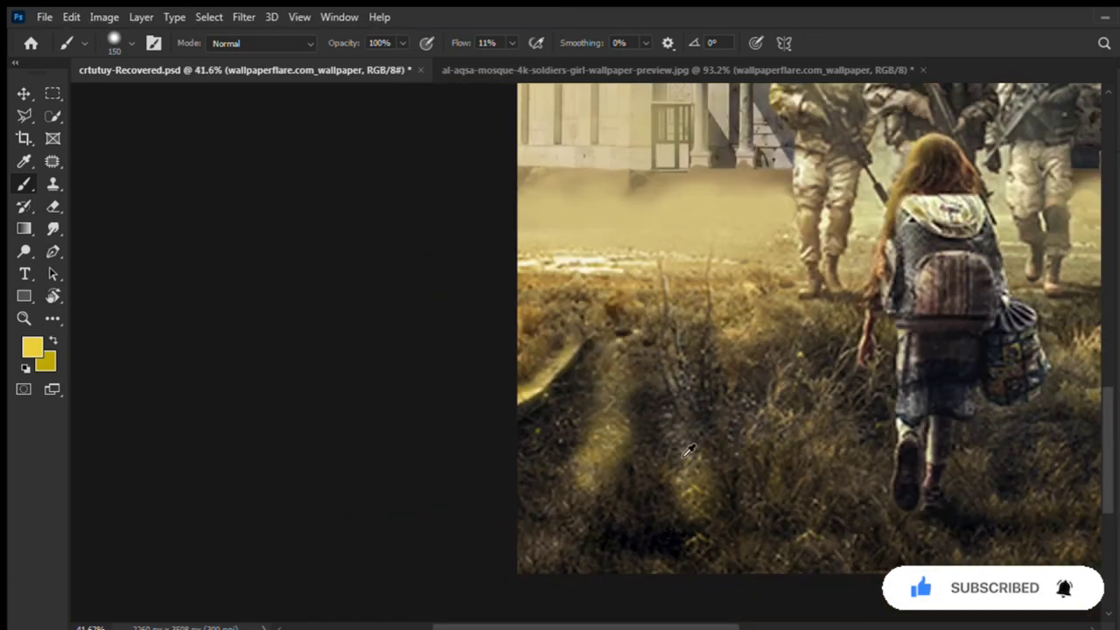
pyautogui.scroll(3, 705, 235)
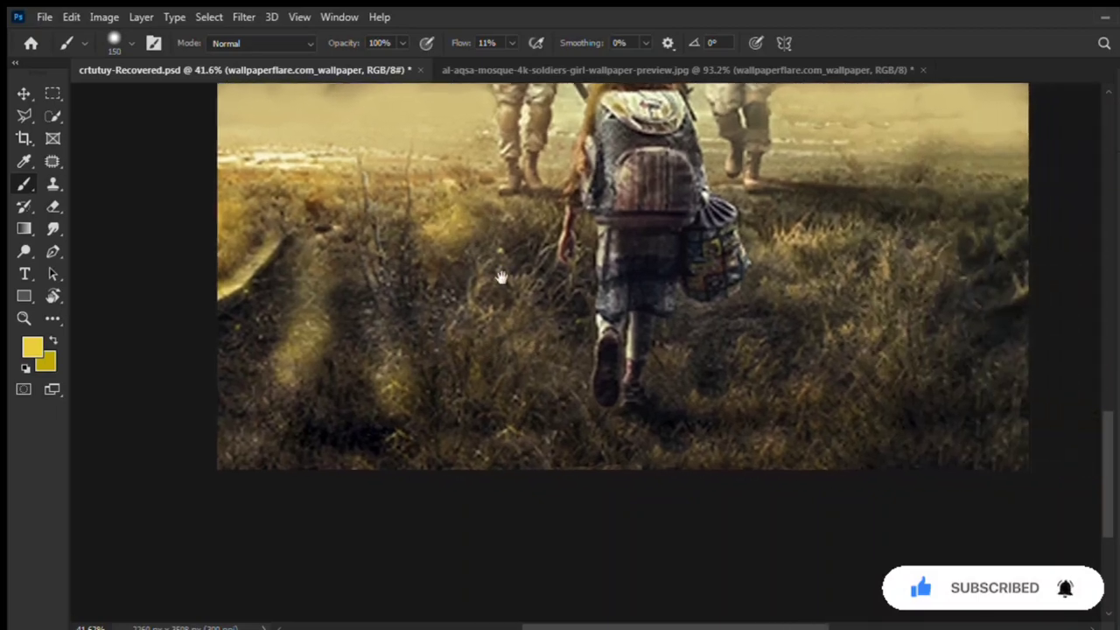
pyautogui.scroll(8, 588, 379)
# With a size-30 brush, paint golden highlights onto the girl's arm and legs.
pyautogui.press('[')
pyautogui.press('[')
pyautogui.press('[')
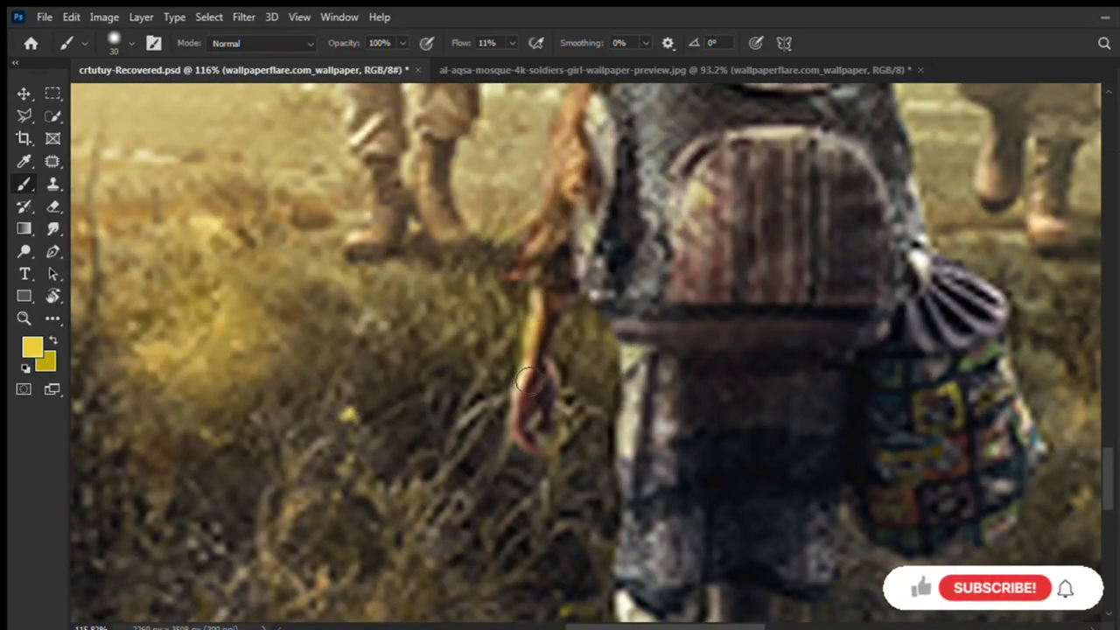
pyautogui.moveTo(528, 378); pyautogui.dragTo(524, 418)
pyautogui.scroll(-5, 568, 420)
pyautogui.moveTo(622, 341)
pyautogui.mouseDown()
pyautogui.moveTo(631, 393)
pyautogui.moveTo(700, 368)
pyautogui.mouseUp()
pyautogui.moveTo(700, 420); pyautogui.dragTo(709, 525)
pyautogui.scroll(1, 641, 221)
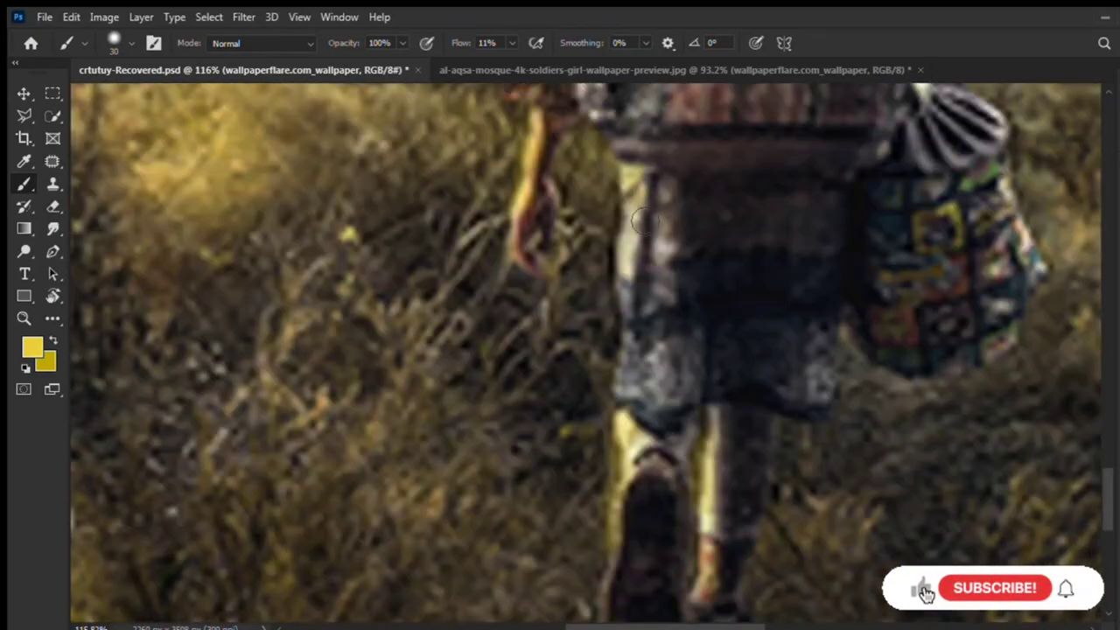
pyautogui.scroll(-4, 658, 273)
pyautogui.scroll(-3, 691, 315)
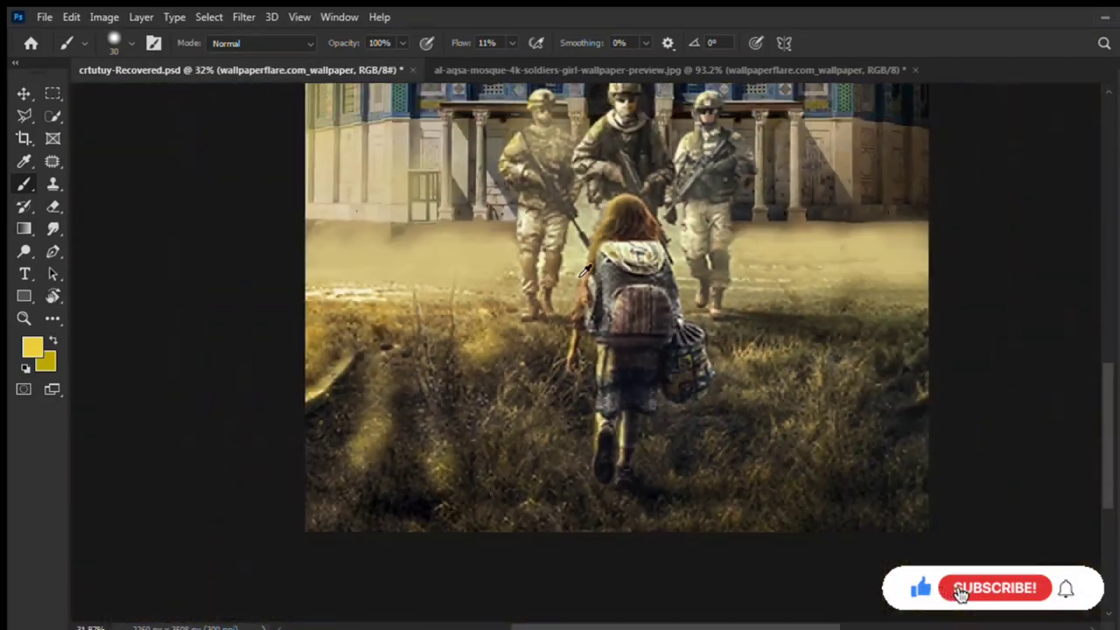
pyautogui.scroll(3, 718, 348)
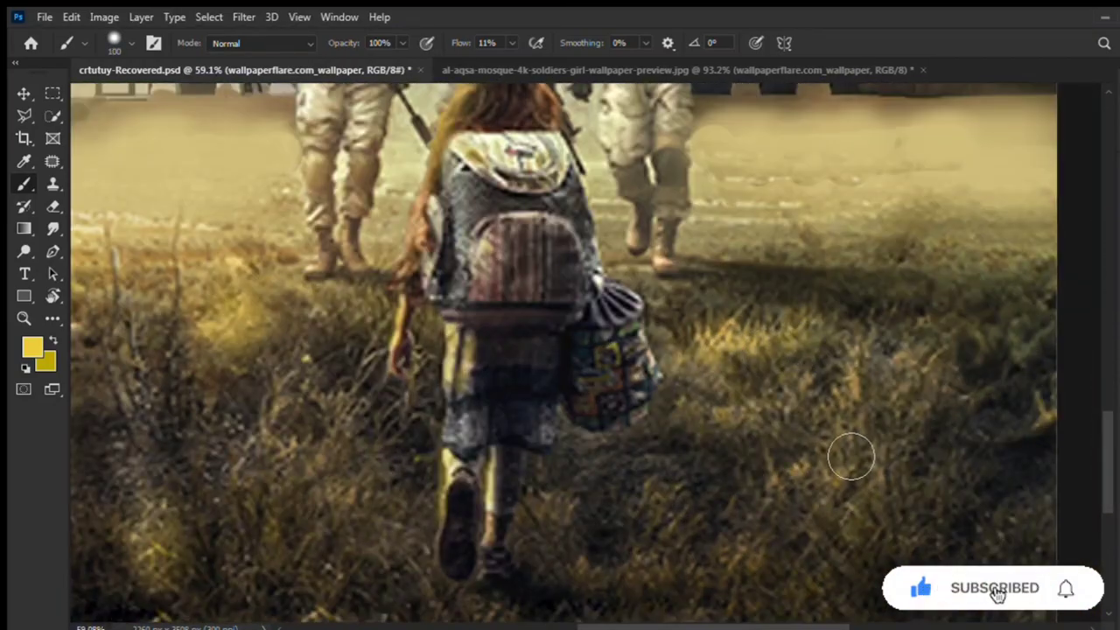
pyautogui.scroll(-2, 855, 467)
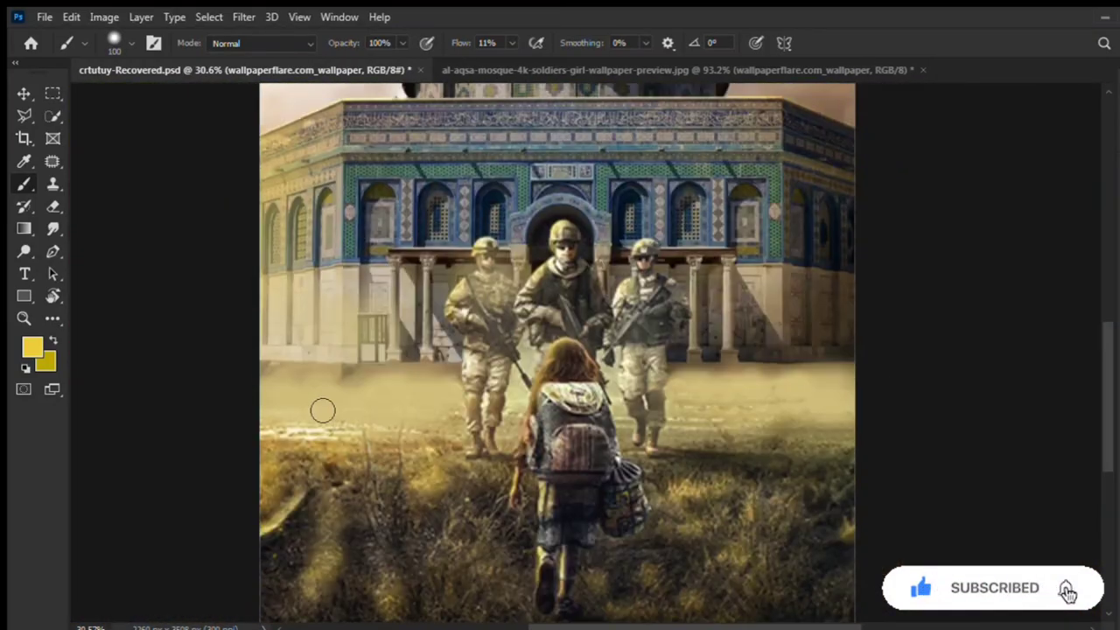
pyautogui.scroll(-2, 320, 408)
pyautogui.scroll(2, 481, 289)
# Quick-select the sky above the dome, excluding the golden dome and its thin spire.
pyautogui.press('w')
pyautogui.moveTo(376, 219); pyautogui.dragTo(431, 310)
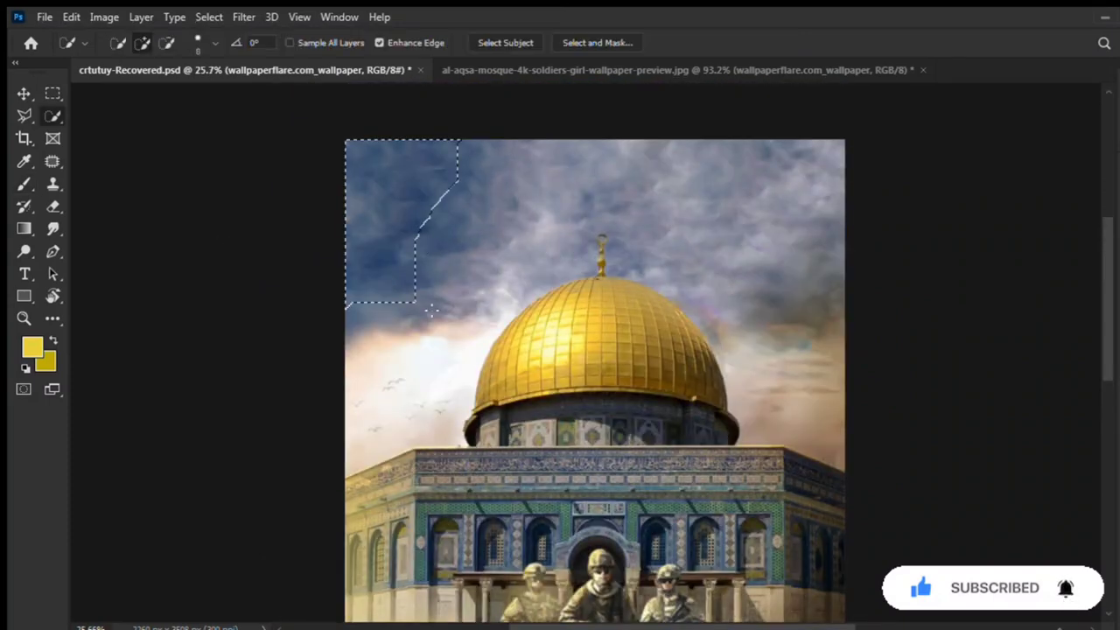
pyautogui.hotkey('ctrl', 'd')
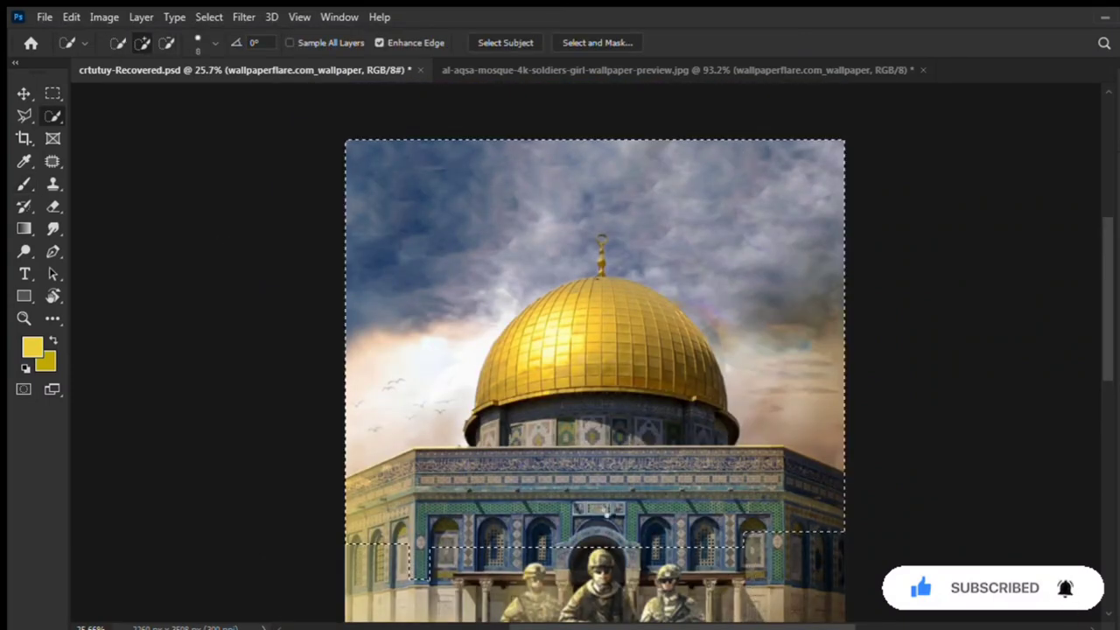
pyautogui.moveTo(560, 289); pyautogui.dragTo(722, 416)
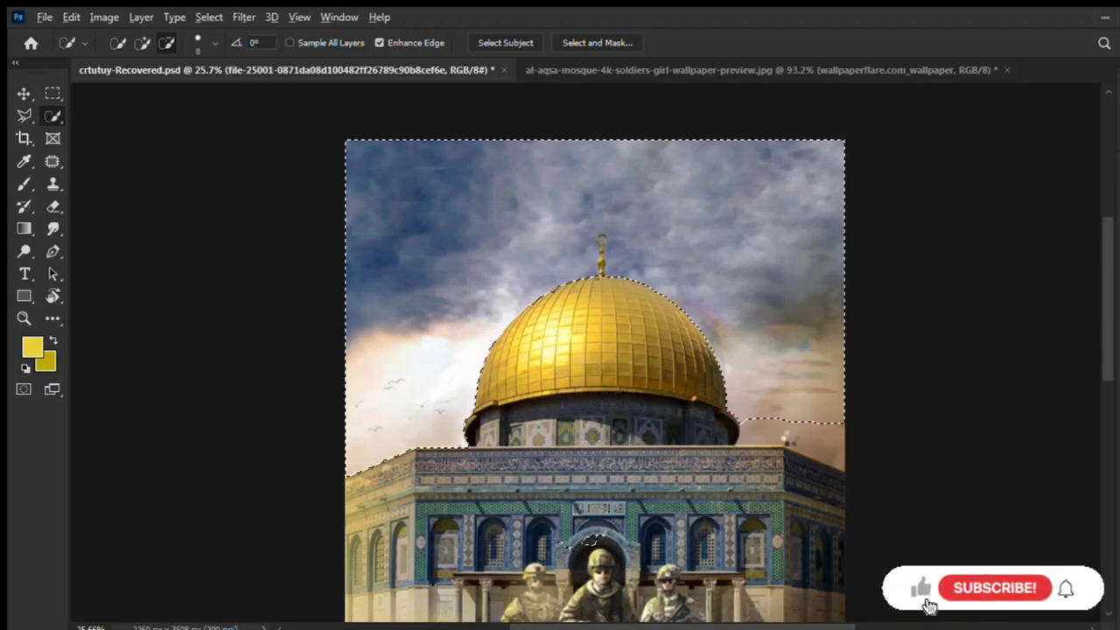
pyautogui.scroll(5, 594, 252)
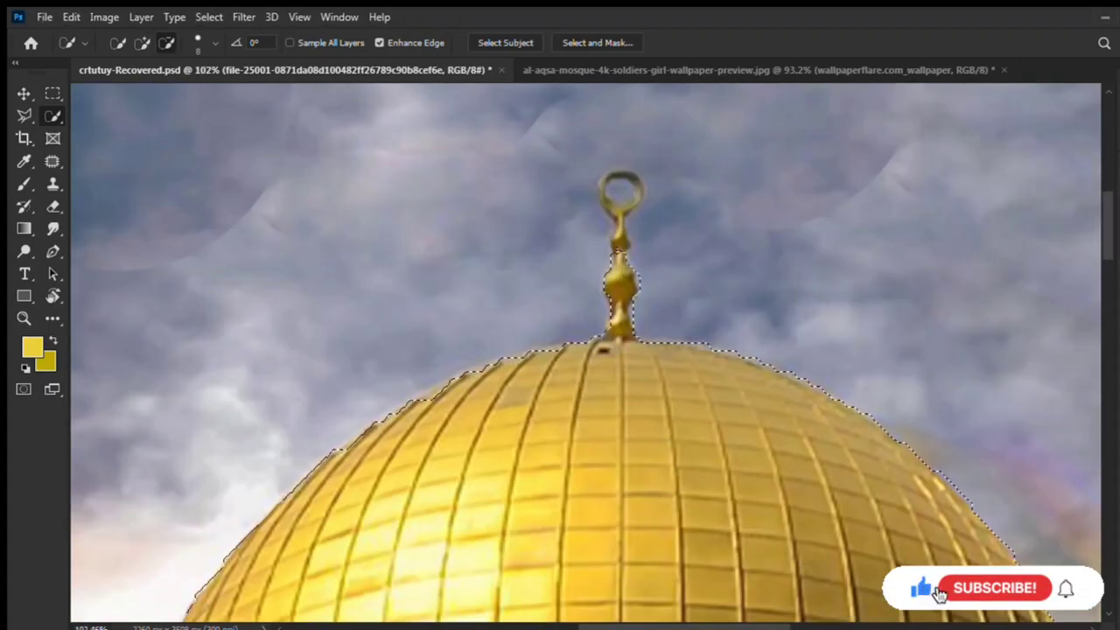
pyautogui.click(617, 214)
pyautogui.scroll(-5, 655, 315)
# Recolour the selected sky to a stormy teal and fit the whole poster in the window.
pyautogui.press('i')
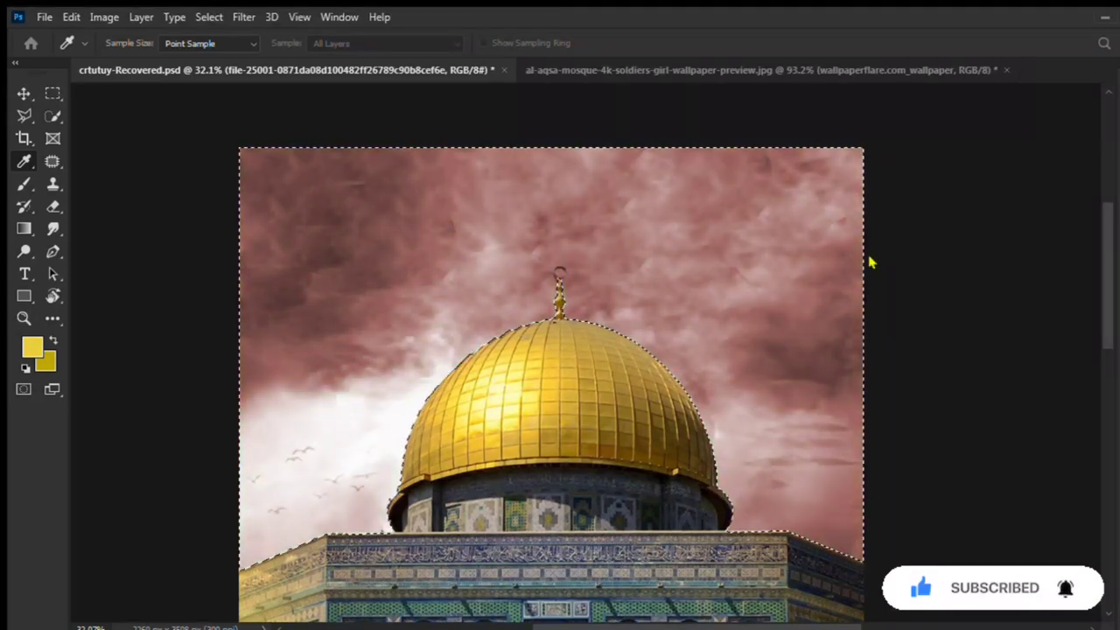
pyautogui.press('w')
pyautogui.hotkey('ctrl', '-')
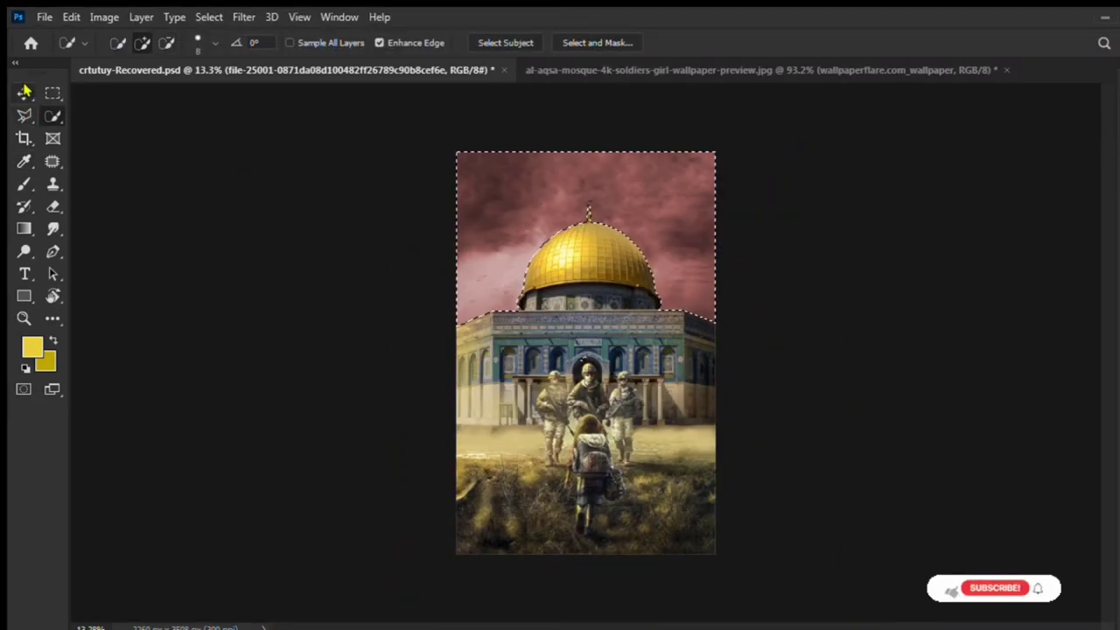
pyautogui.press('v')
pyautogui.hotkey('ctrl', '0')
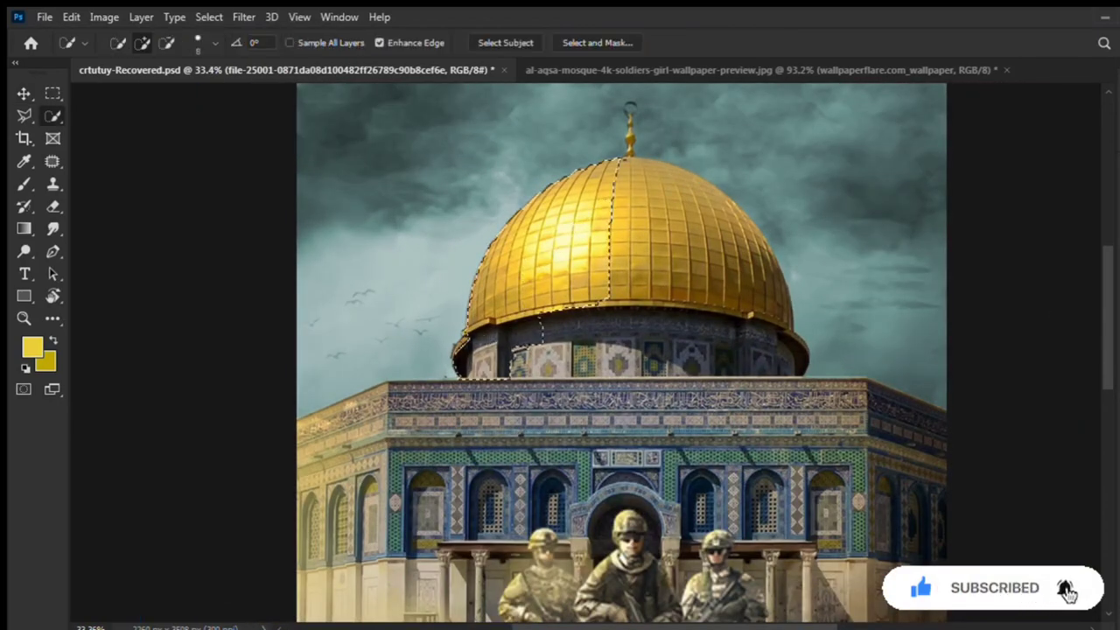
# Paint along the dome's left edge with a small soft brush.
pyautogui.press('v')
pyautogui.press('b')
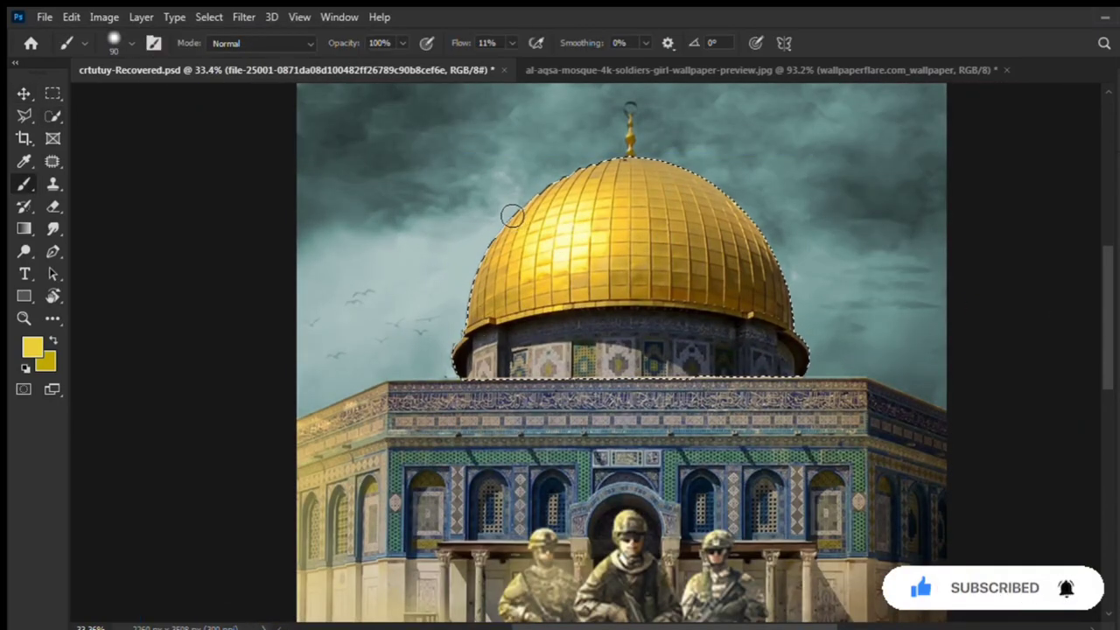
pyautogui.press('[')
pyautogui.press('[')
pyautogui.scroll(5, 428, 360)
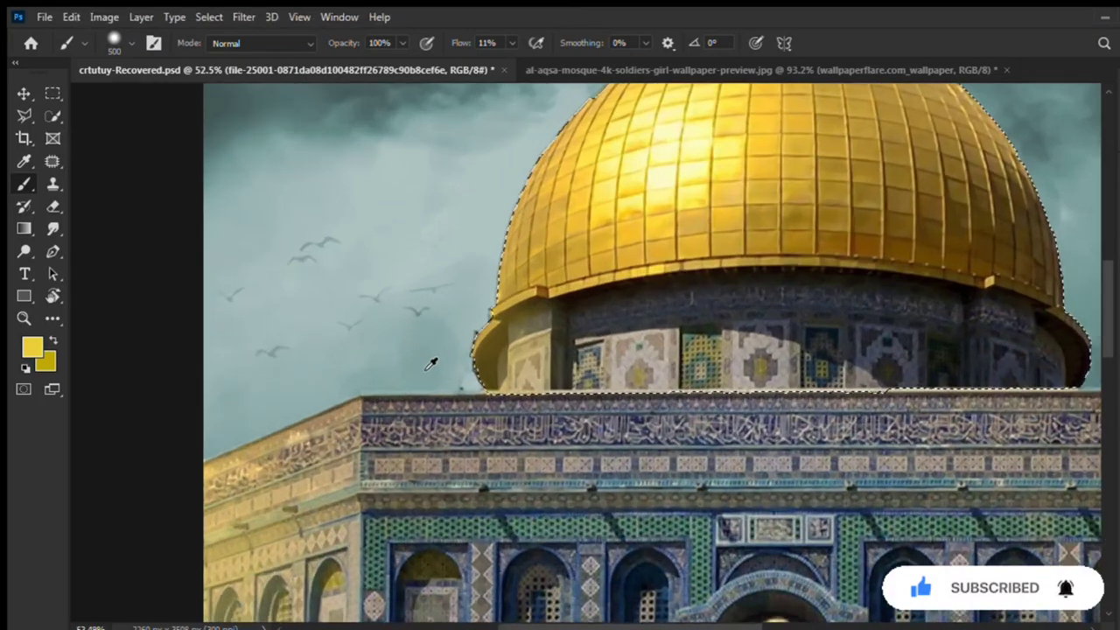
pyautogui.press('[')
pyautogui.press('[')
pyautogui.press('[')
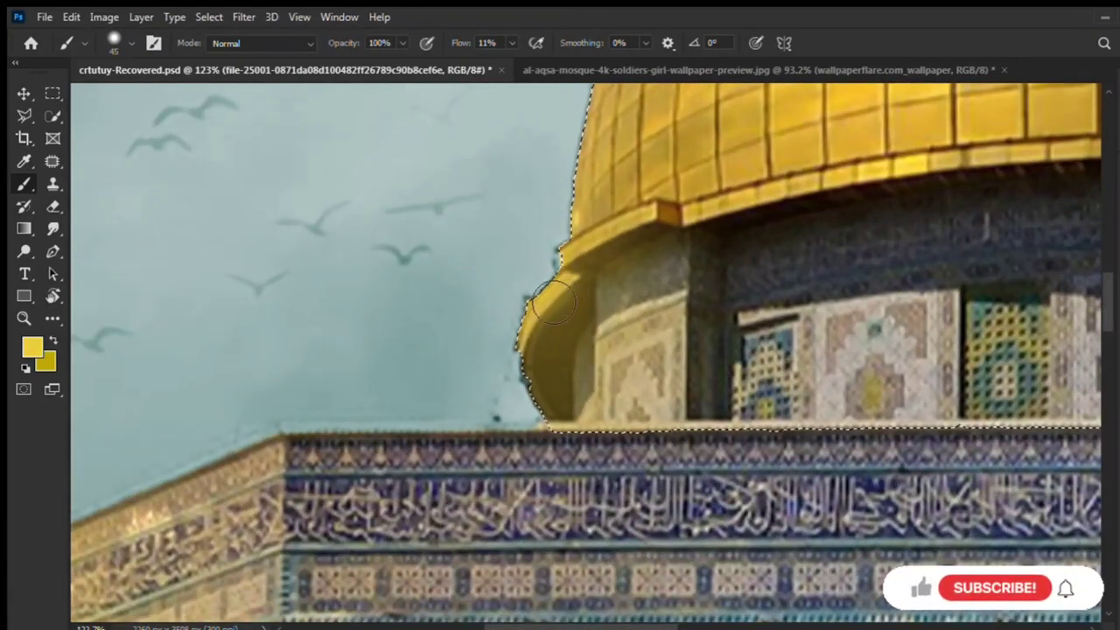
pyautogui.scroll(-2, 577, 252)
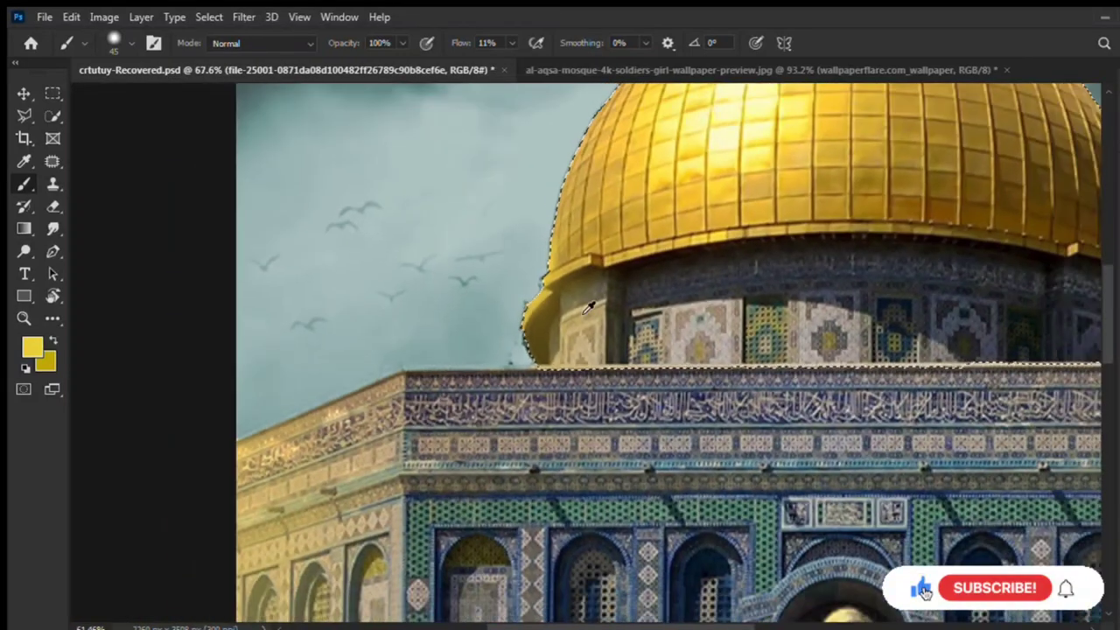
pyautogui.scroll(3, 811, 327)
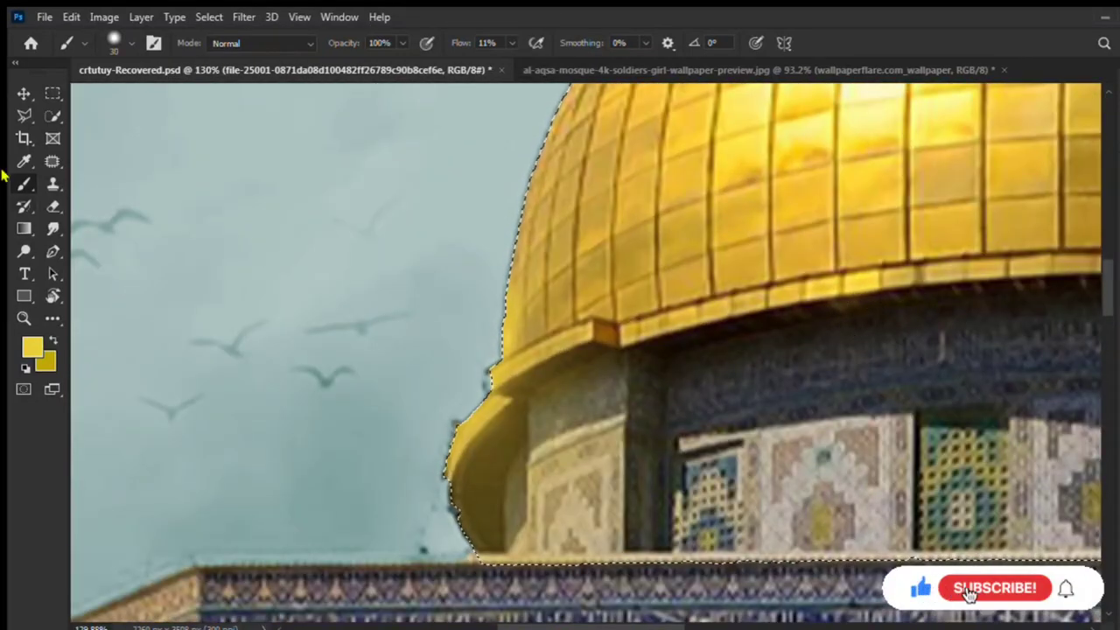
# Dodge the golden dome at 100% exposure to brighten its highlights.
pyautogui.press('o')
pyautogui.scroll(1, 880, 289)
pyautogui.scroll(5, 880, 289)
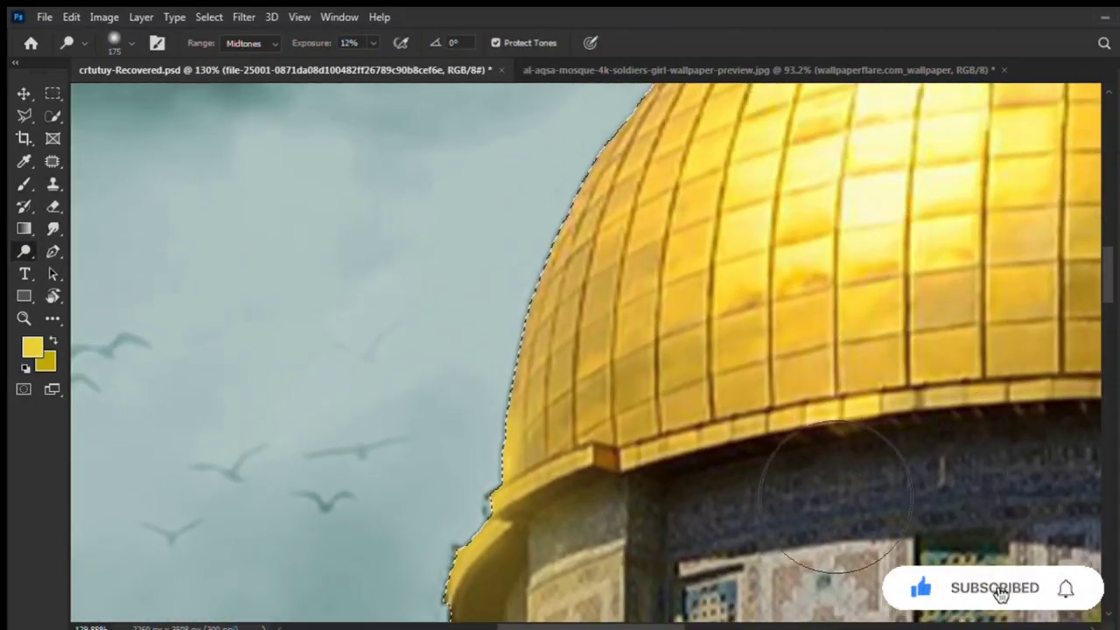
pyautogui.scroll(-3, 840, 262)
pyautogui.scroll(3, 819, 247)
pyautogui.scroll(3, 819, 247)
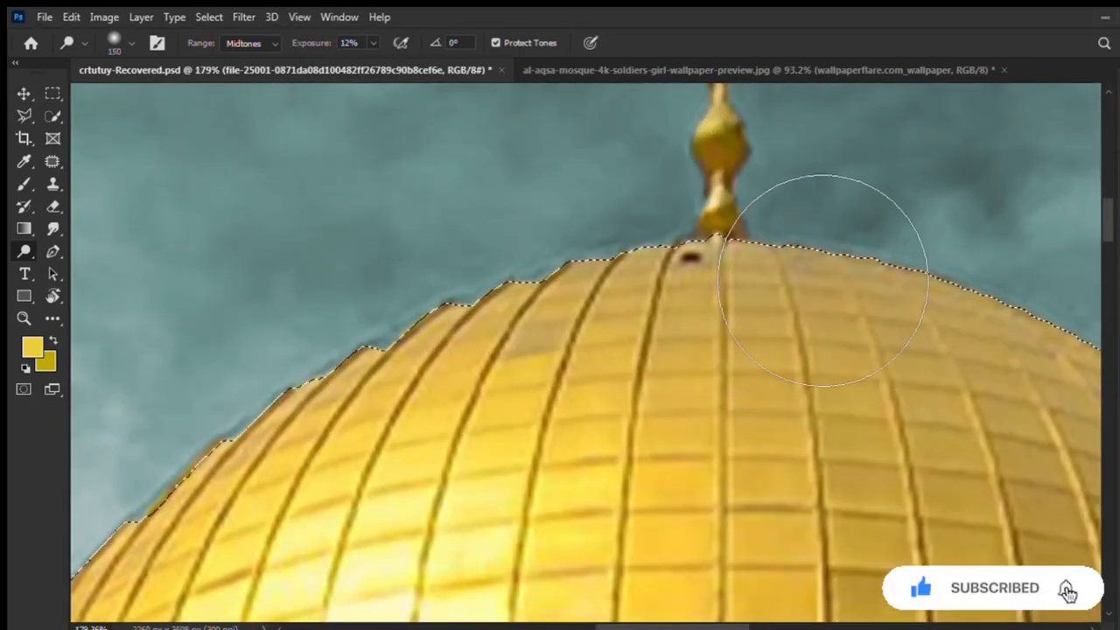
pyautogui.moveTo(373, 42); pyautogui.dragTo(408, 50)
pyautogui.press('[')
pyautogui.press('[')
pyautogui.press('[')
pyautogui.moveTo(736, 217); pyautogui.dragTo(388, 537)
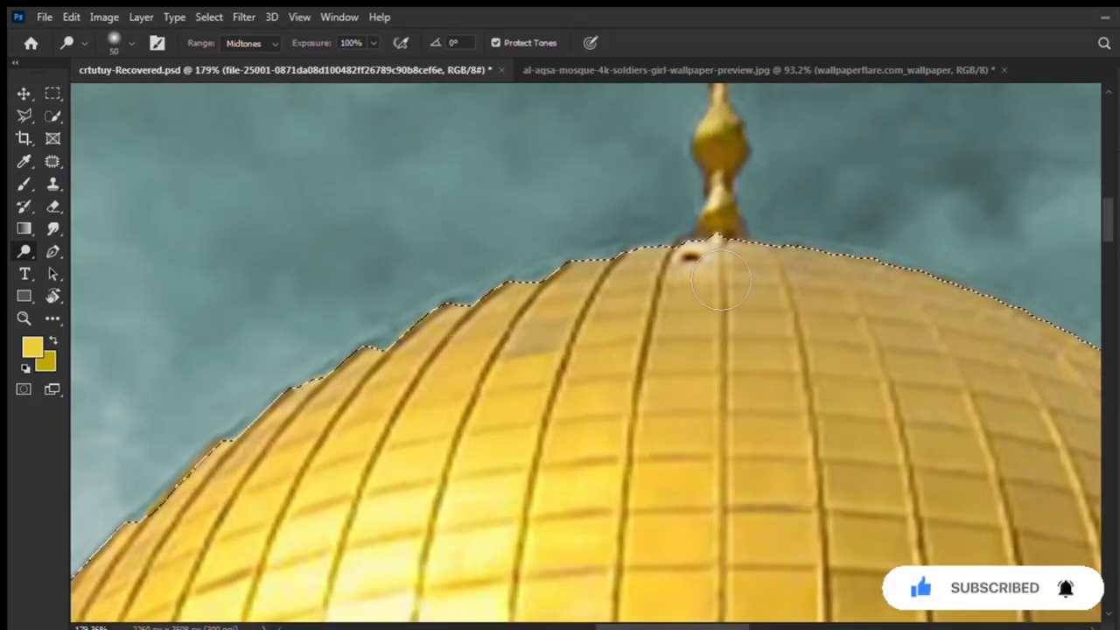
pyautogui.scroll(-3, 662, 175)
pyautogui.scroll(-3, 166, 574)
pyautogui.scroll(3, 166, 573)
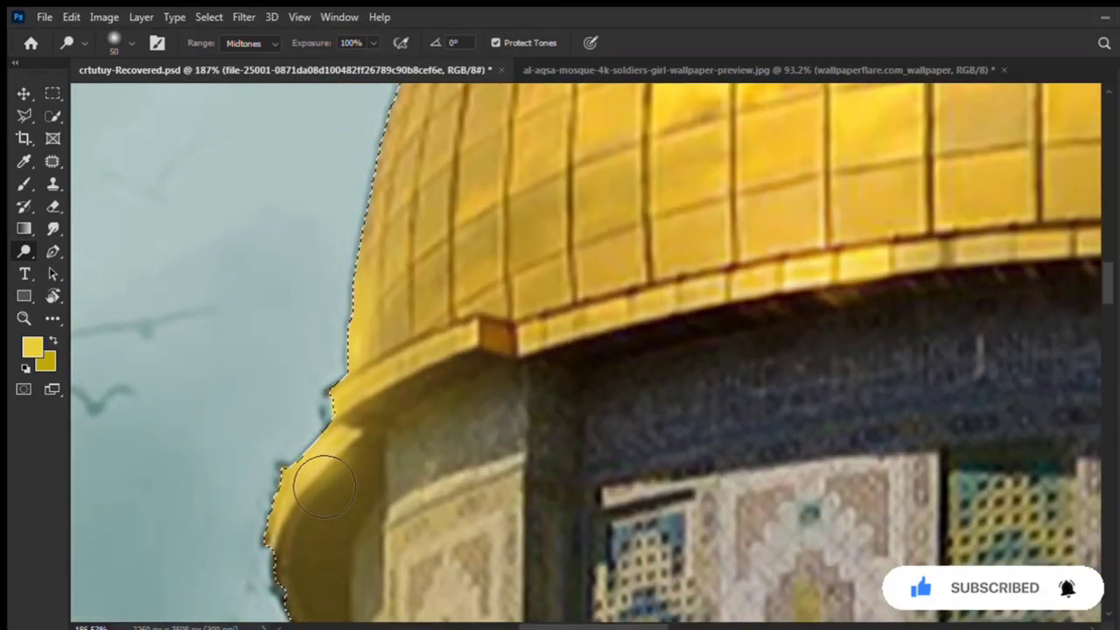
pyautogui.scroll(-3, 263, 533)
pyautogui.scroll(-2, 366, 287)
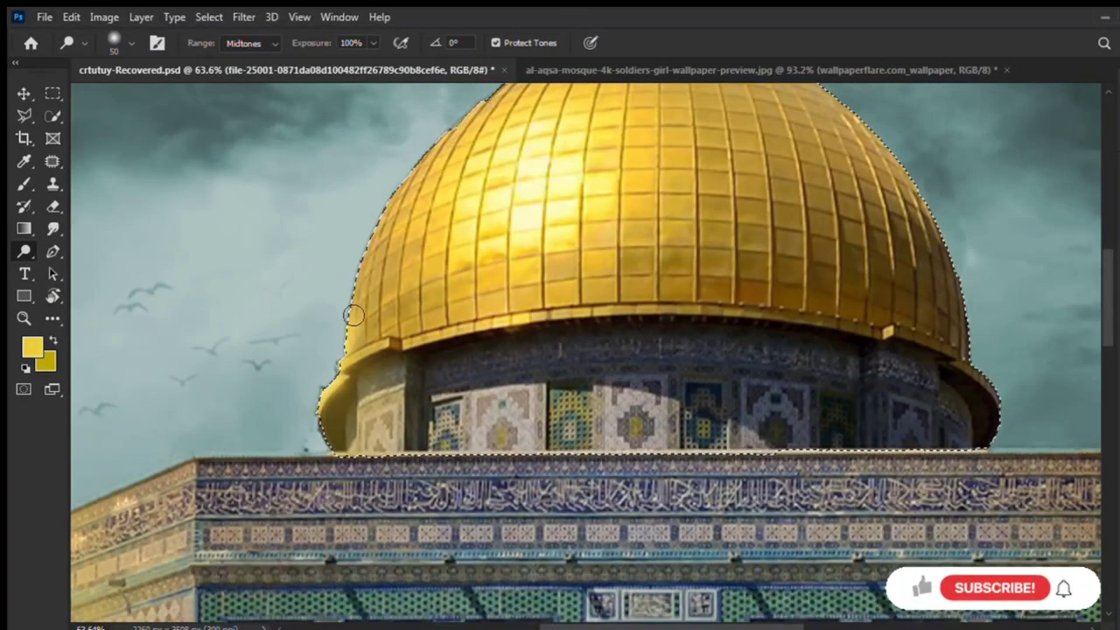
pyautogui.press(']')
pyautogui.press(']')
pyautogui.press(']')
pyautogui.press(']')
pyautogui.press(']')
pyautogui.scroll(-2, 465, 258)
pyautogui.scroll(-2, 482, 332)
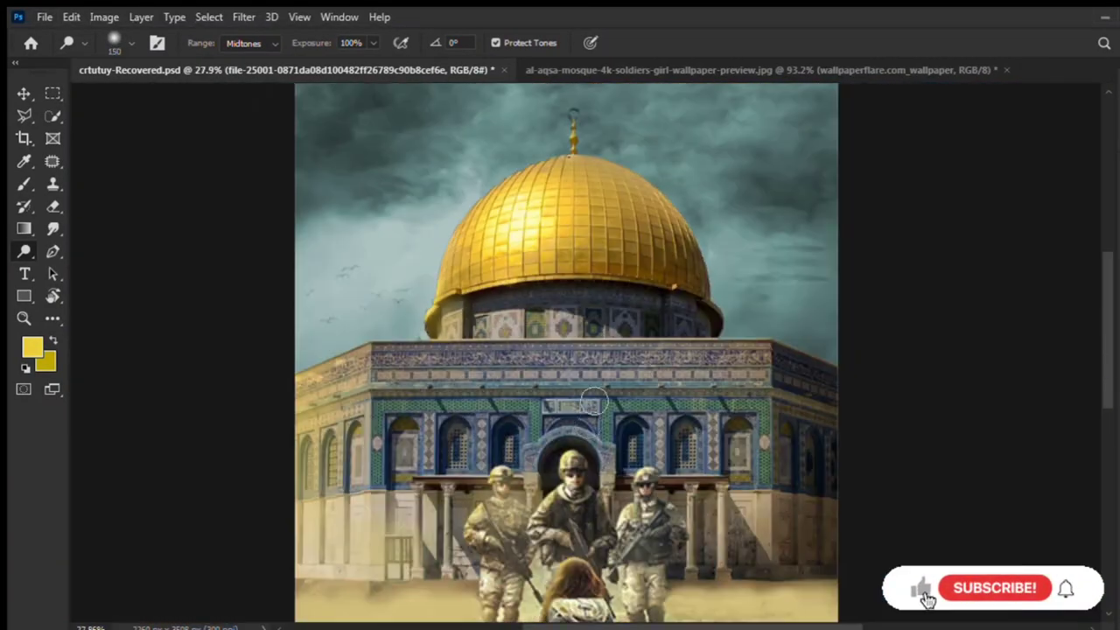
pyautogui.scroll(-1, 496, 404)
pyautogui.scroll(-1, 496, 403)
pyautogui.press('v')
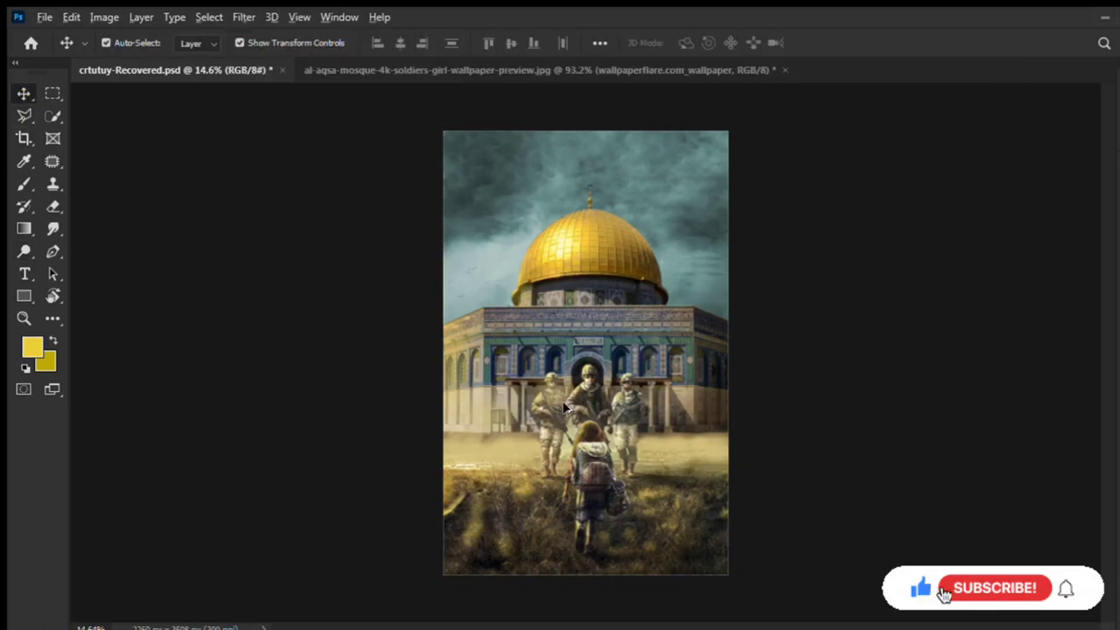
pyautogui.scroll(3, 558, 399)
pyautogui.scroll(2, 557, 399)
pyautogui.press('o')
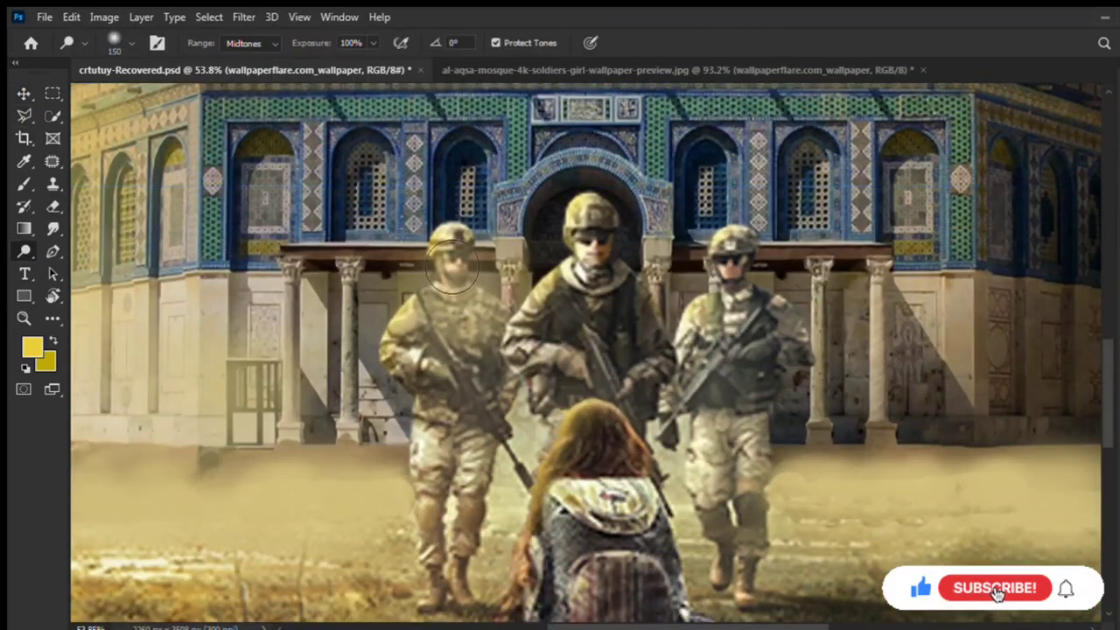
pyautogui.scroll(-2, 607, 439)
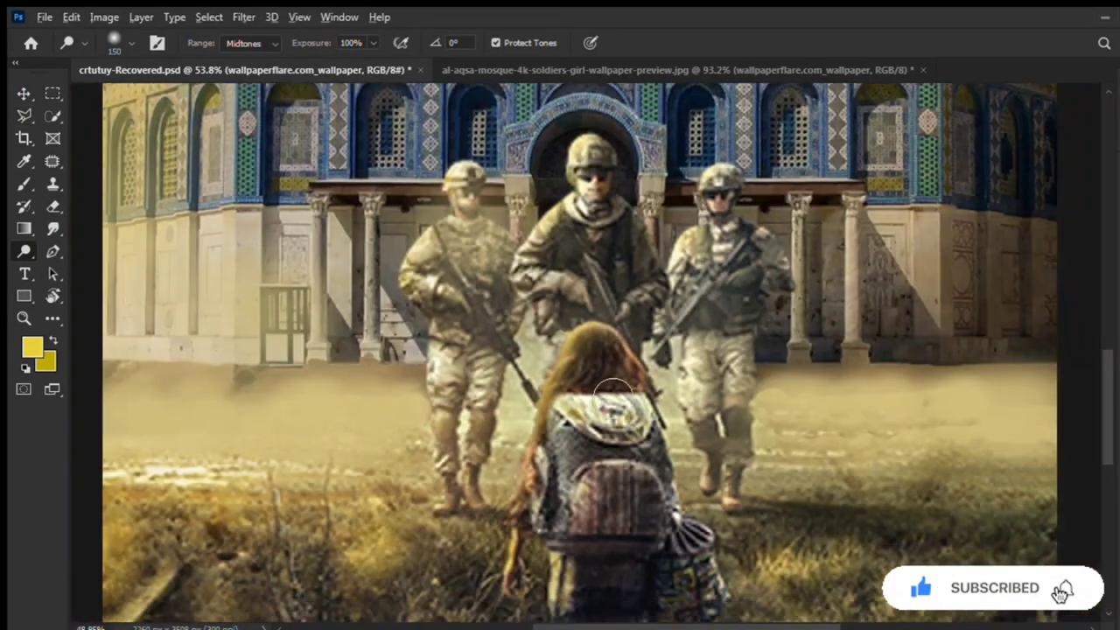
pyautogui.scroll(-2, 606, 391)
pyautogui.press('v')
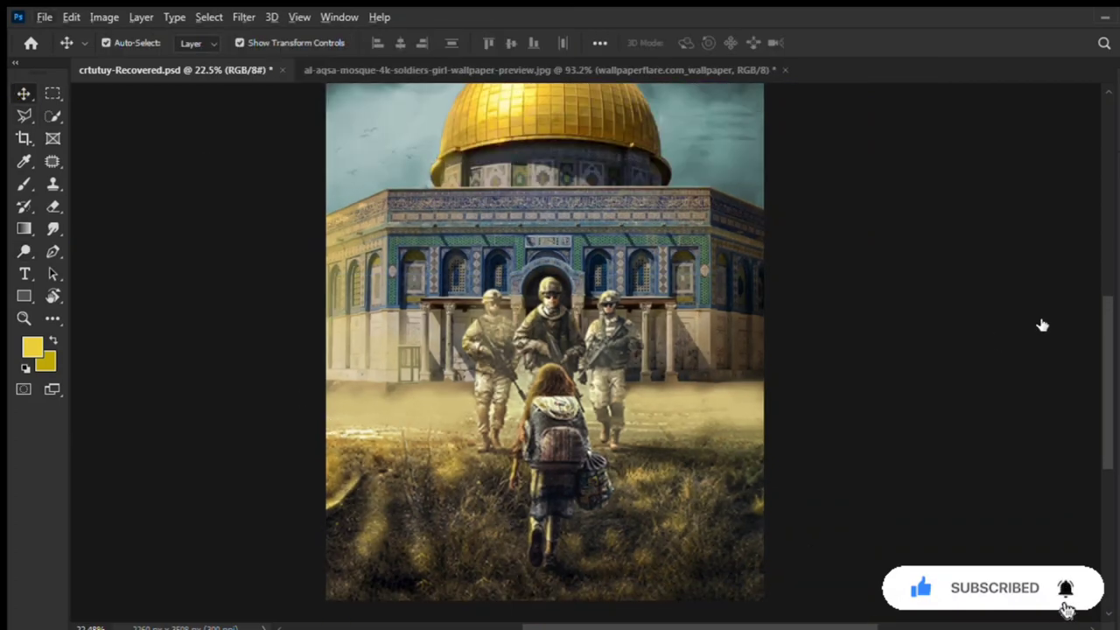
pyautogui.scroll(2, 406, 442)
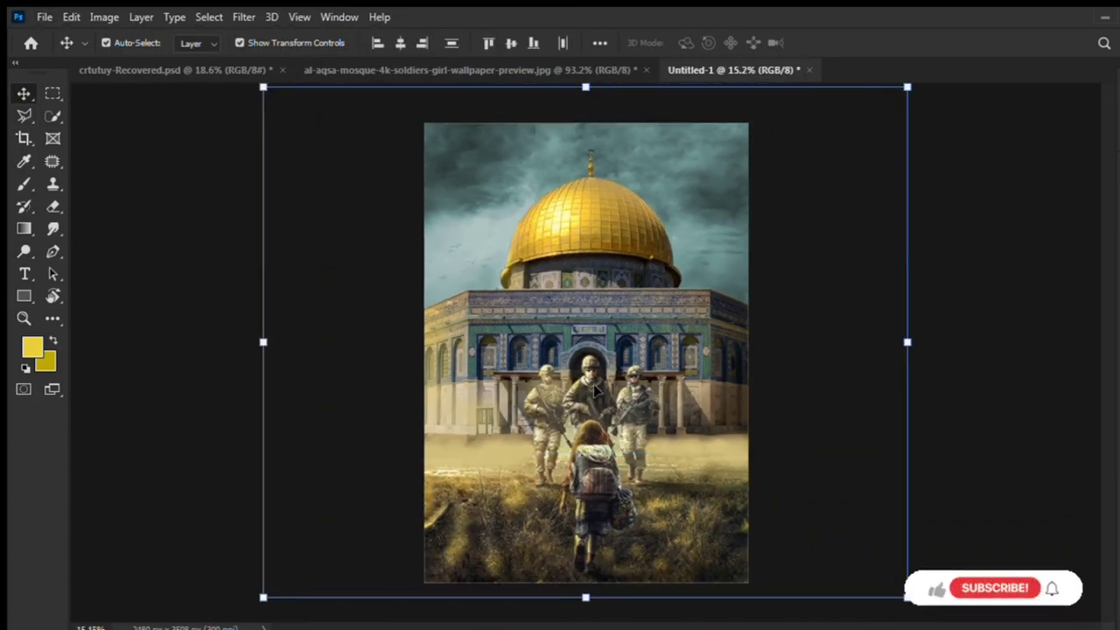
# Drop the composite onto Untitled-1, commit the placed explosion, and lower it behind the middle soldier.
pyautogui.moveTo(595, 391); pyautogui.dragTo(592, 397)
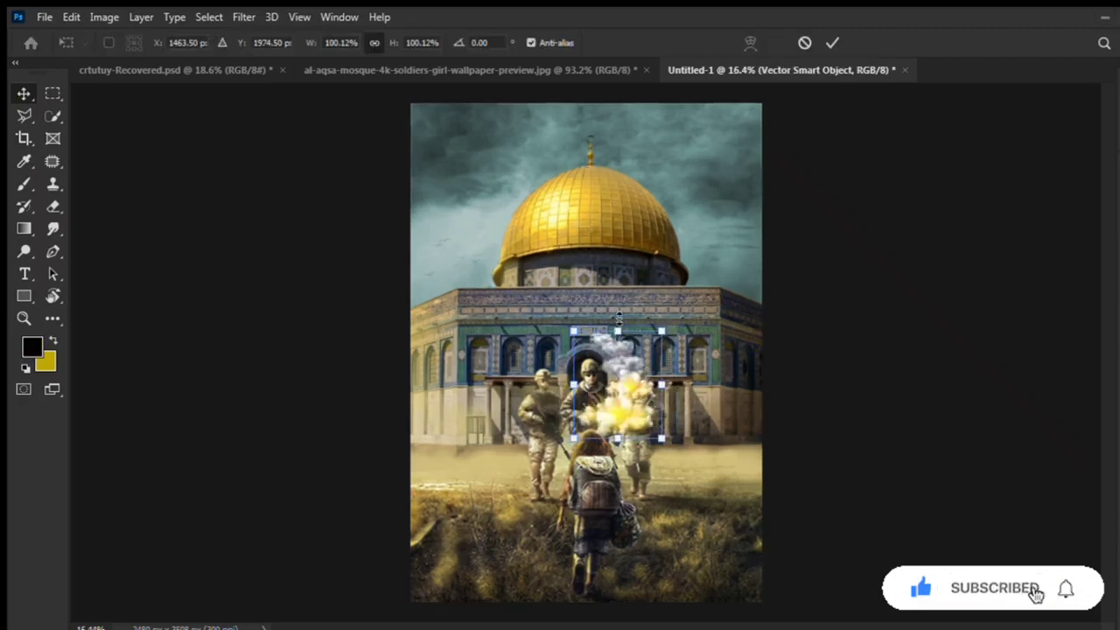
pyautogui.press('Return')
pyautogui.moveTo(586, 385); pyautogui.dragTo(613, 359)
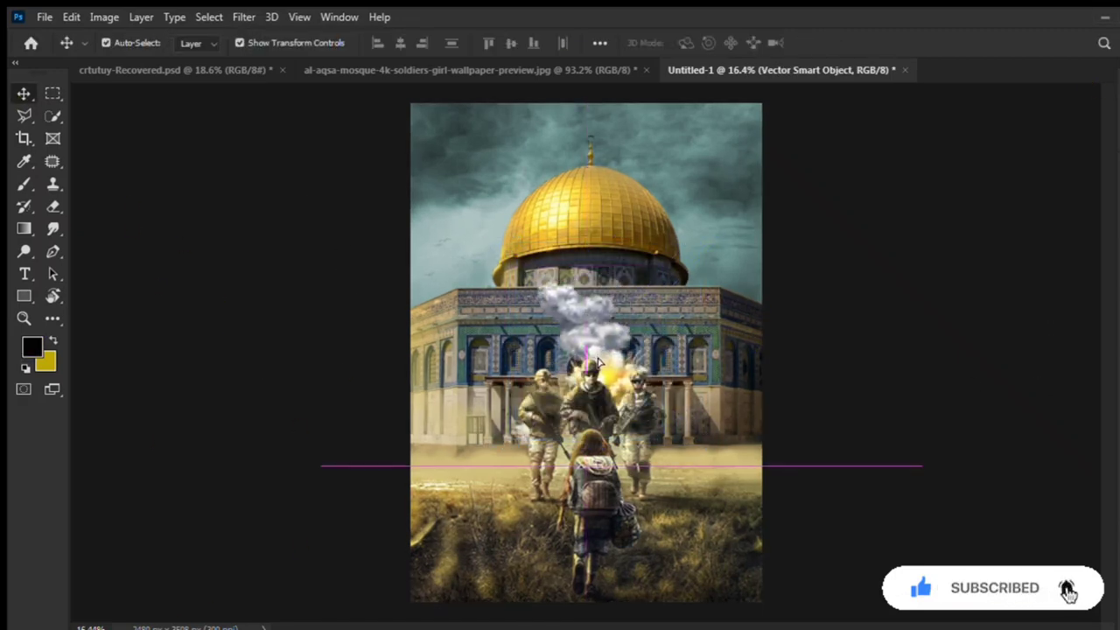
pyautogui.scroll(3, 565, 438)
pyautogui.moveTo(565, 437); pyautogui.dragTo(565, 470)
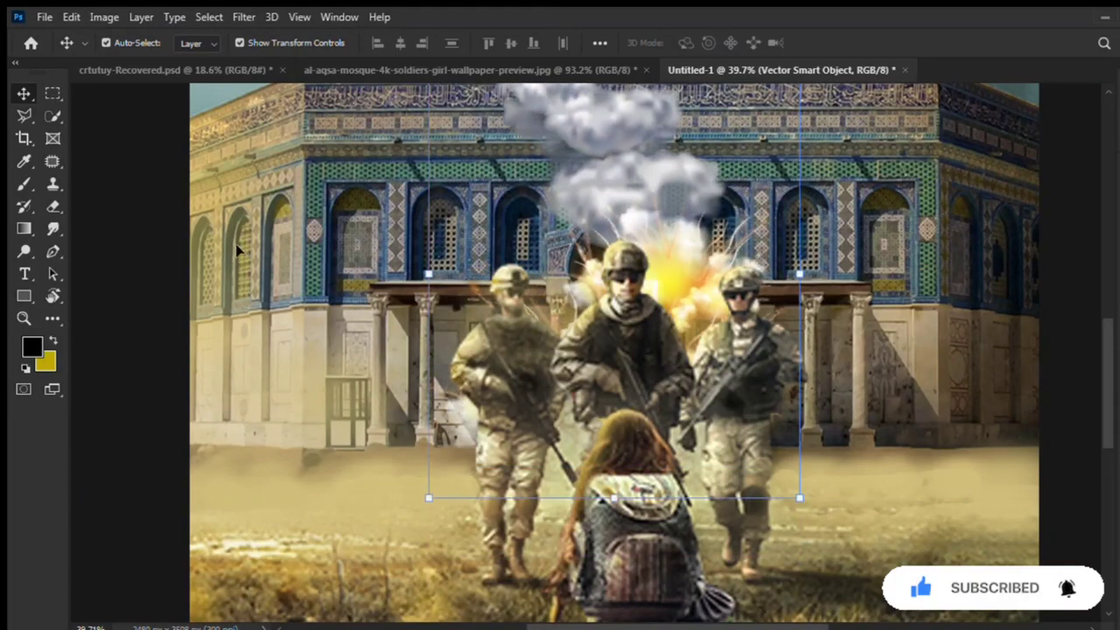
# Draw a closed path around the gap beside the girl's head on the wallpaperflare layer.
pyautogui.click(549, 479)
pyautogui.scroll(3, 548, 478)
pyautogui.press('p')
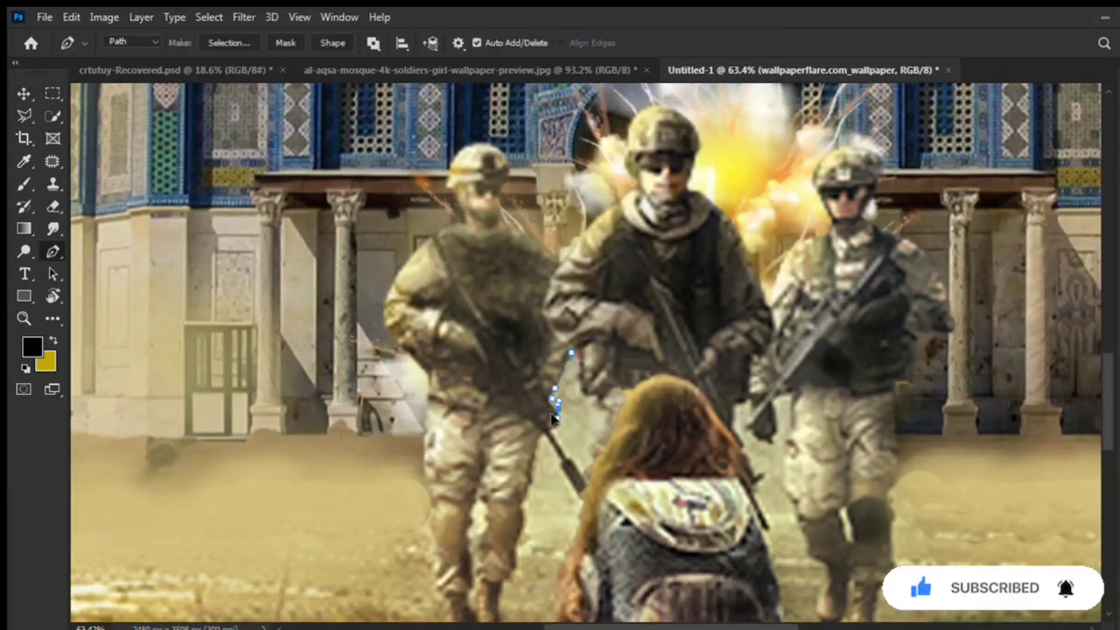
pyautogui.click(553, 427)
pyautogui.click(608, 435)
pyautogui.click(611, 422)
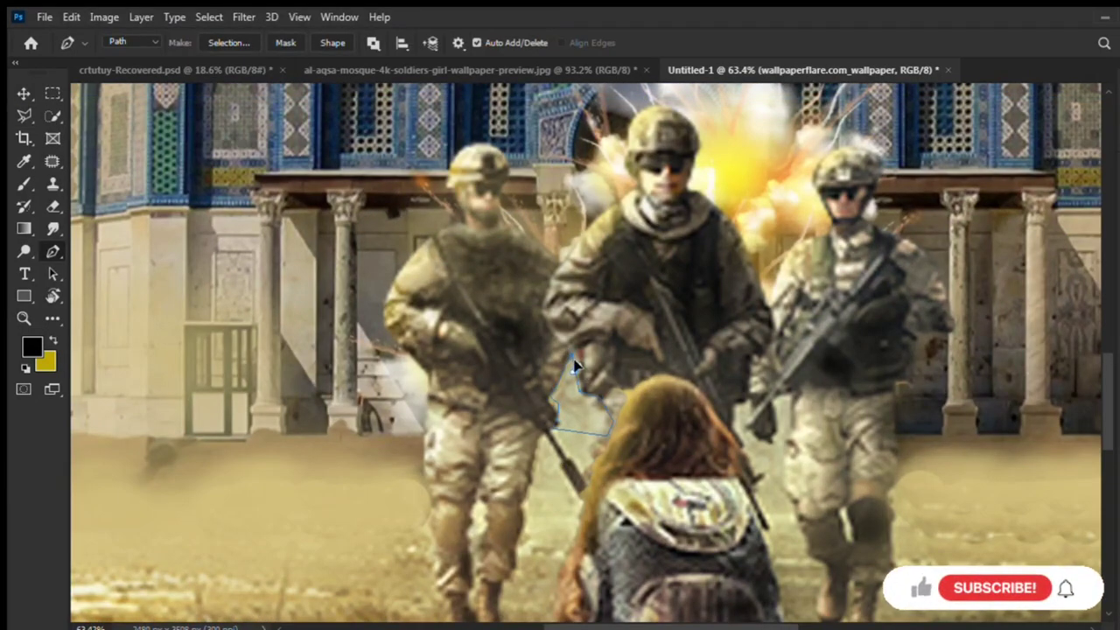
pyautogui.click(570, 355)
pyautogui.scroll(-3, 577, 376)
pyautogui.scroll(4, 709, 411)
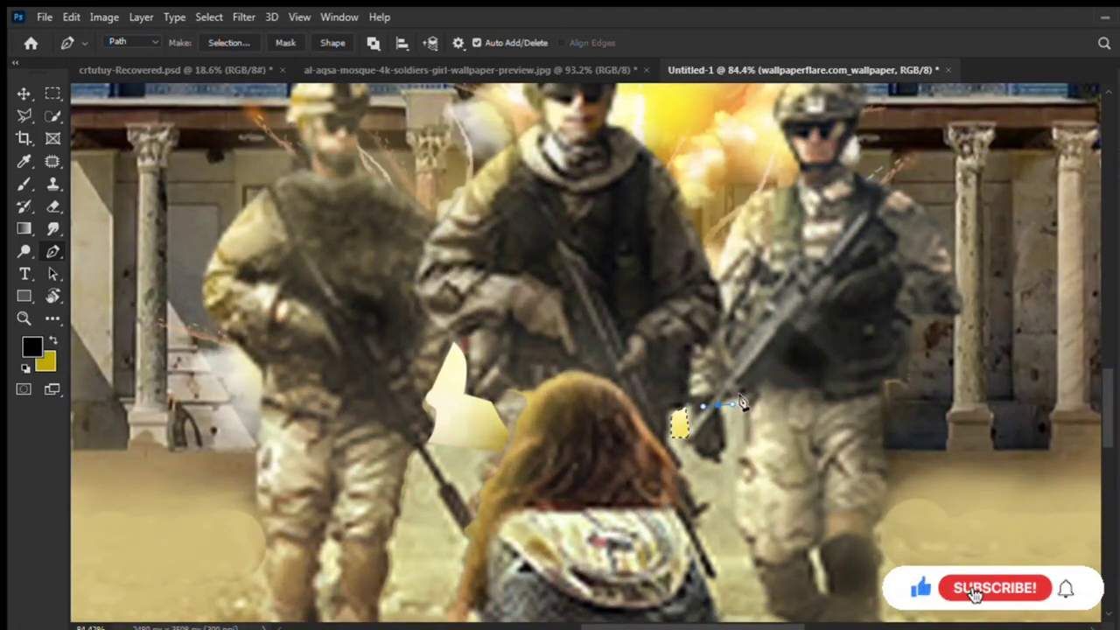
# Fit the poster in view and move the smoke cloud above the explosion.
pyautogui.hotkey('ctrl', '0')
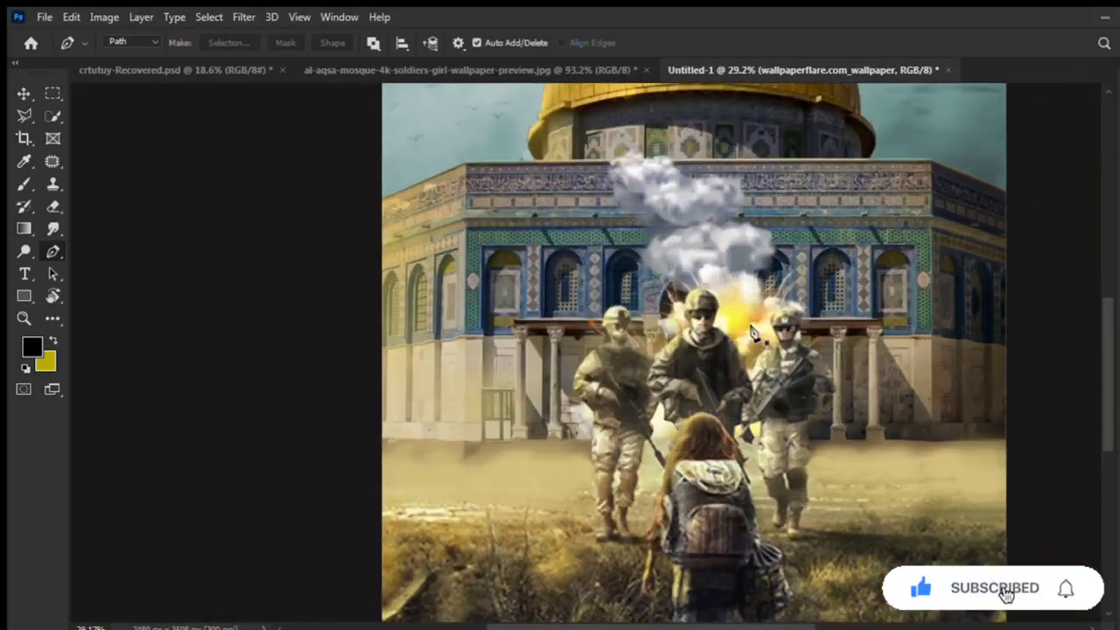
pyautogui.press('v')
pyautogui.moveTo(724, 243); pyautogui.dragTo(720, 248)
pyautogui.scroll(4, 665, 457)
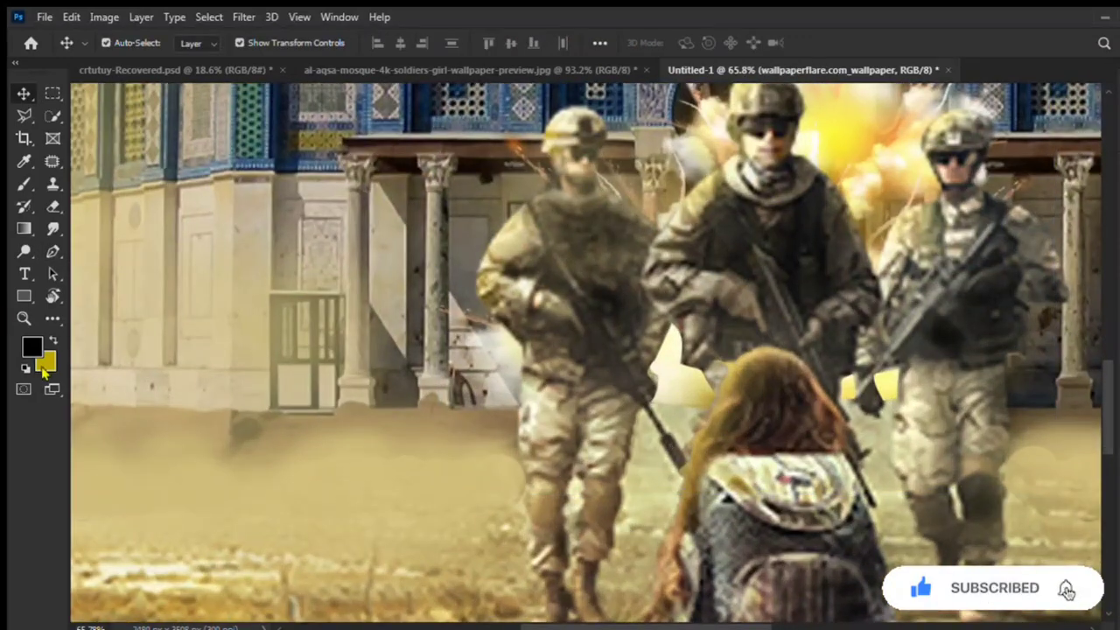
# Sample tan and pale beige tones and paint the gaps with a 41% flow, size-35 brush.
pyautogui.press('b')
pyautogui.keyDown('alt'); pyautogui.click(177, 478); pyautogui.keyUp('alt')
pyautogui.scroll(3, 699, 407)
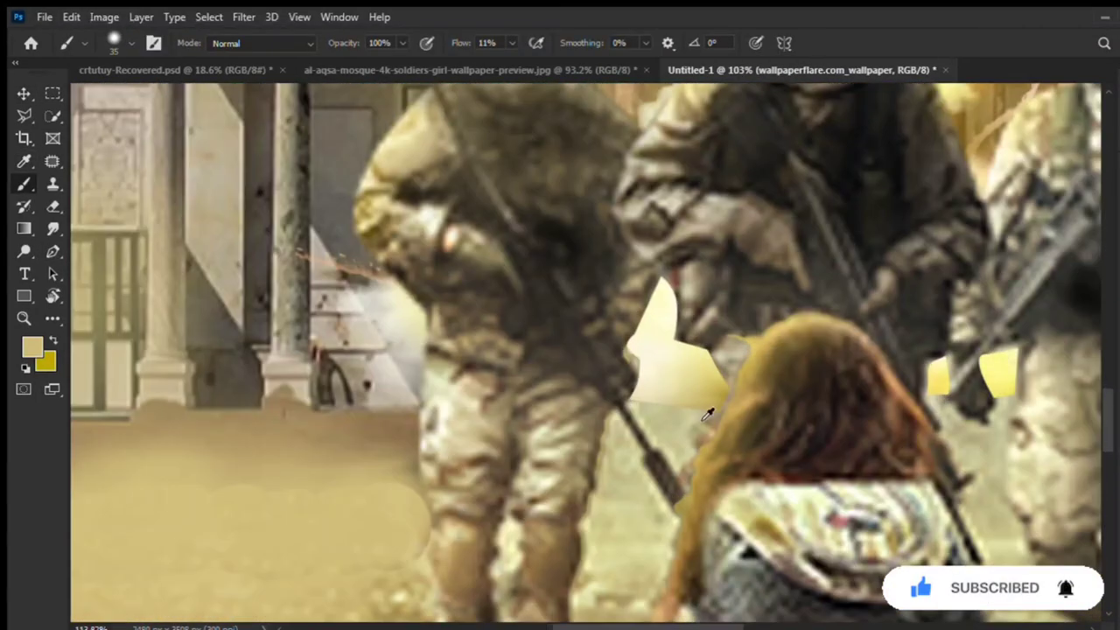
pyautogui.scroll(2, 707, 415)
pyautogui.hotkey('alt', '[')
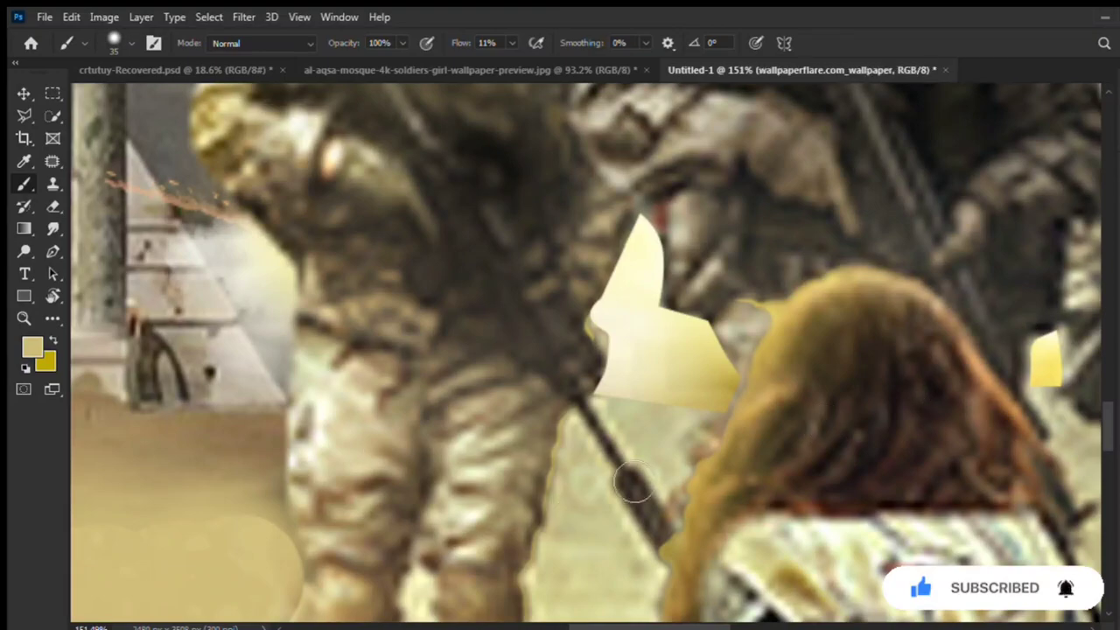
pyautogui.hotkey('shift', '4')
pyautogui.hotkey('shift', '1')
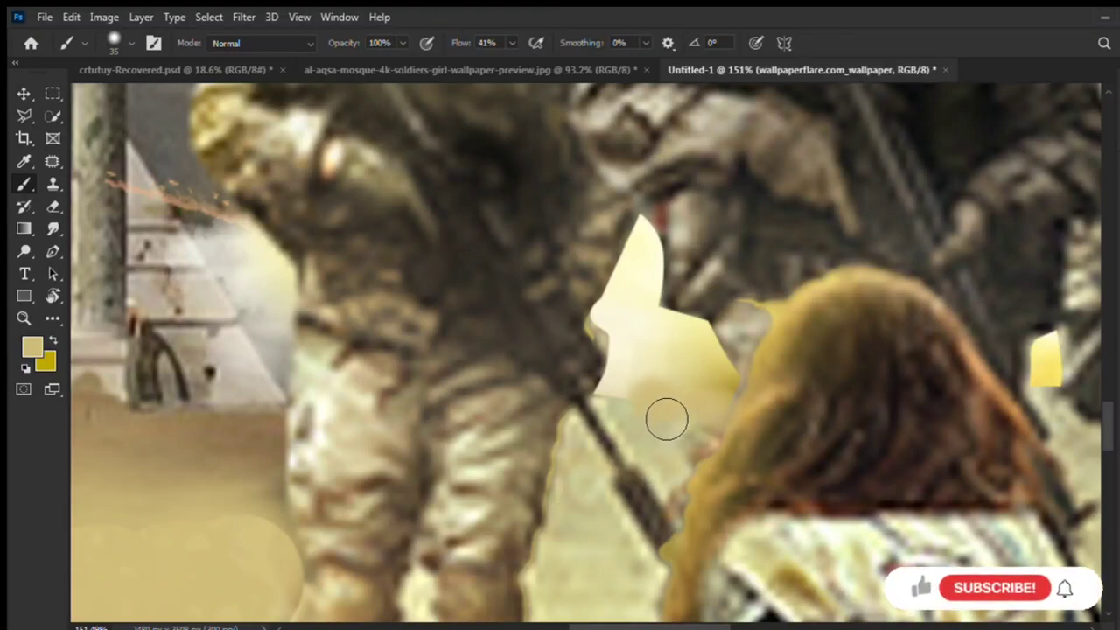
pyautogui.scroll(-5, 725, 415)
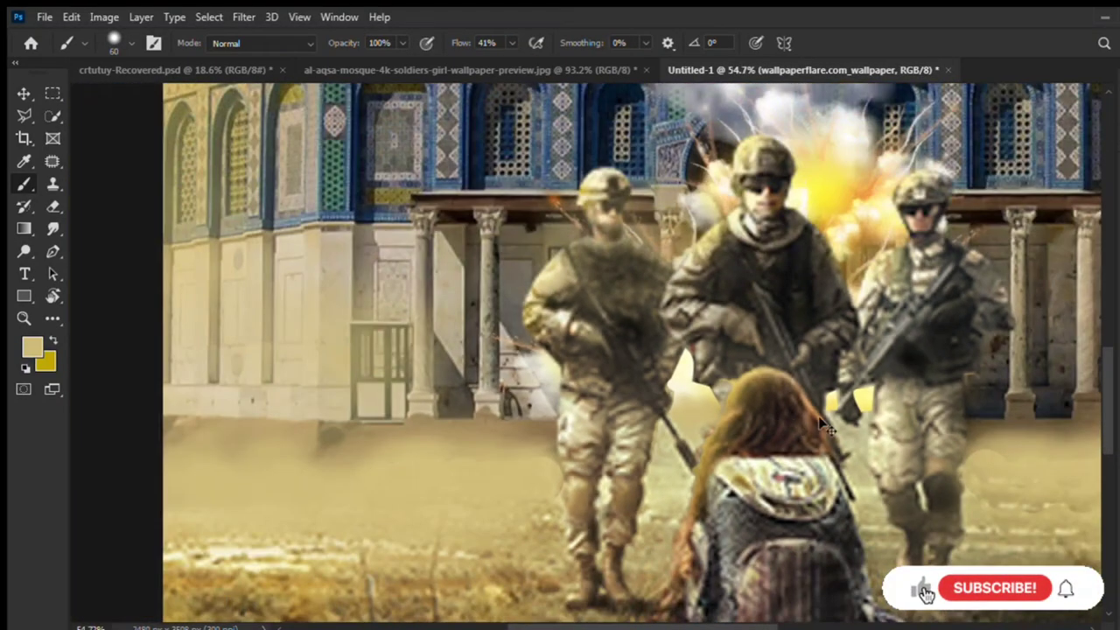
pyautogui.scroll(5, 838, 463)
pyautogui.press('[')
pyautogui.press('[')
pyautogui.press('[')
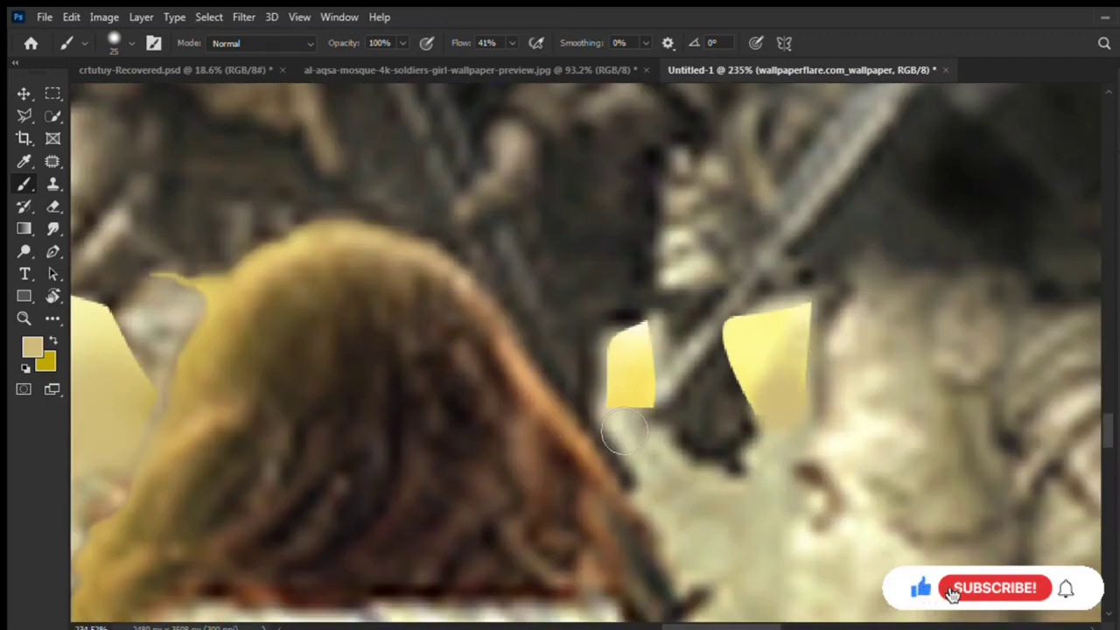
pyautogui.keyDown('alt'); pyautogui.click(647, 442); pyautogui.keyUp('alt')
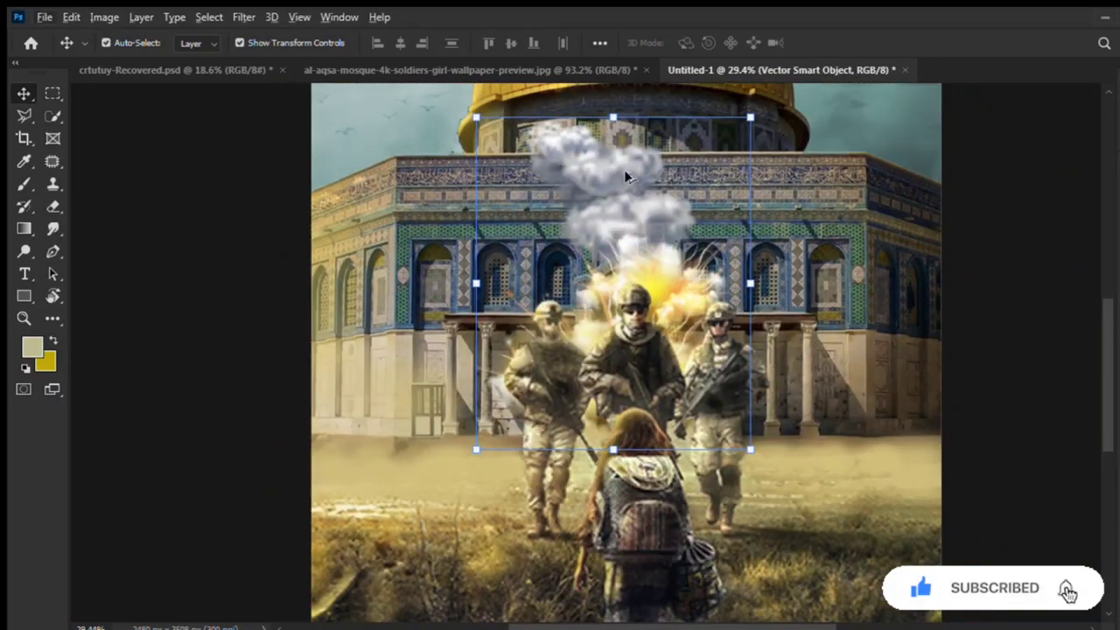
# Paint a sampled dark brown onto the explosion right of the centre soldier.
pyautogui.scroll(1, 624, 169)
pyautogui.press('e')
pyautogui.click(623, 301)
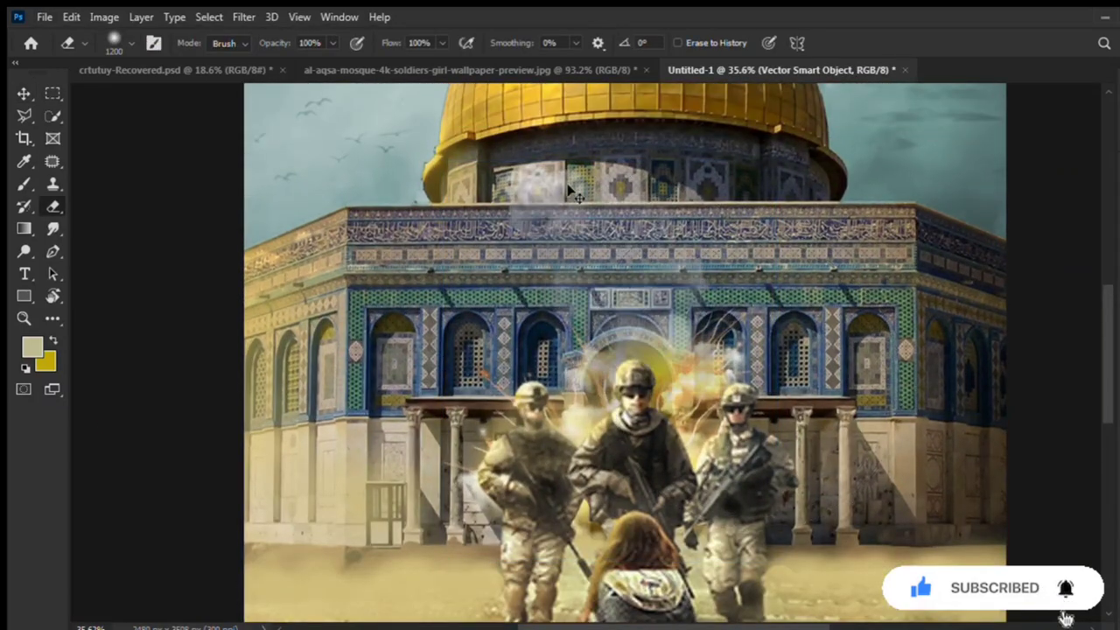
pyautogui.hotkey('ctrl', 'z')
pyautogui.scroll(-2, 704, 331)
pyautogui.press('v')
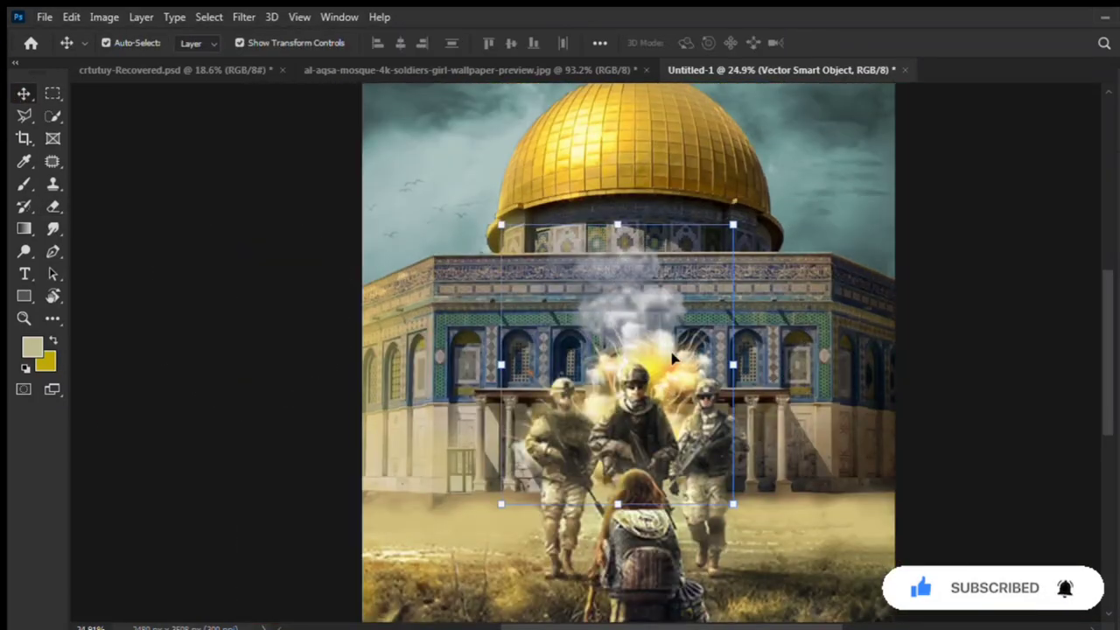
pyautogui.press('b')
pyautogui.scroll(2, 591, 374)
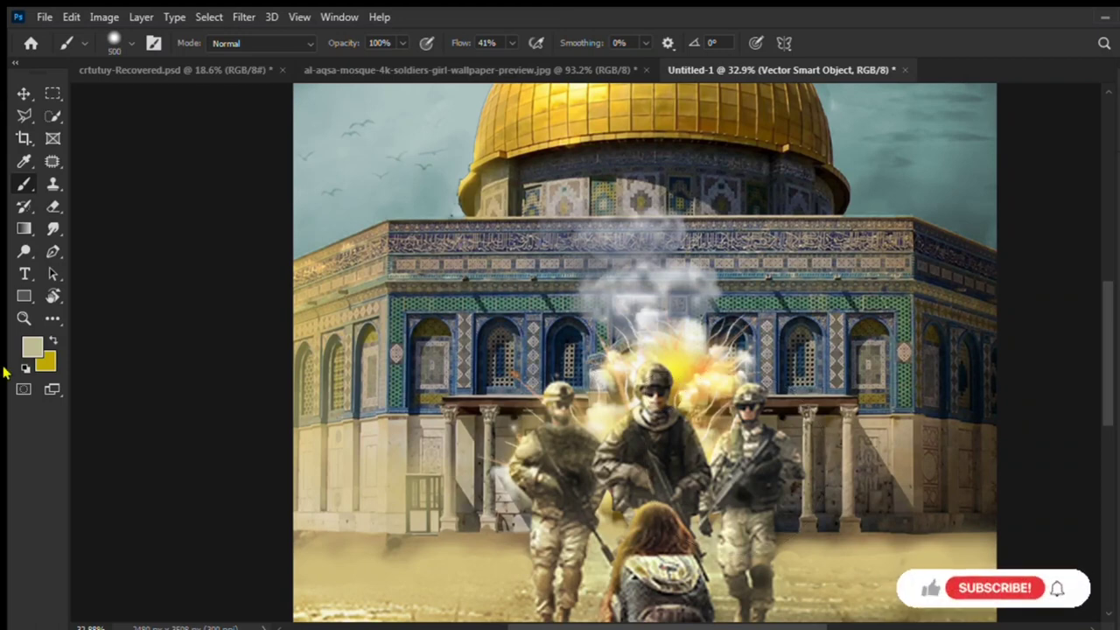
pyautogui.press('i')
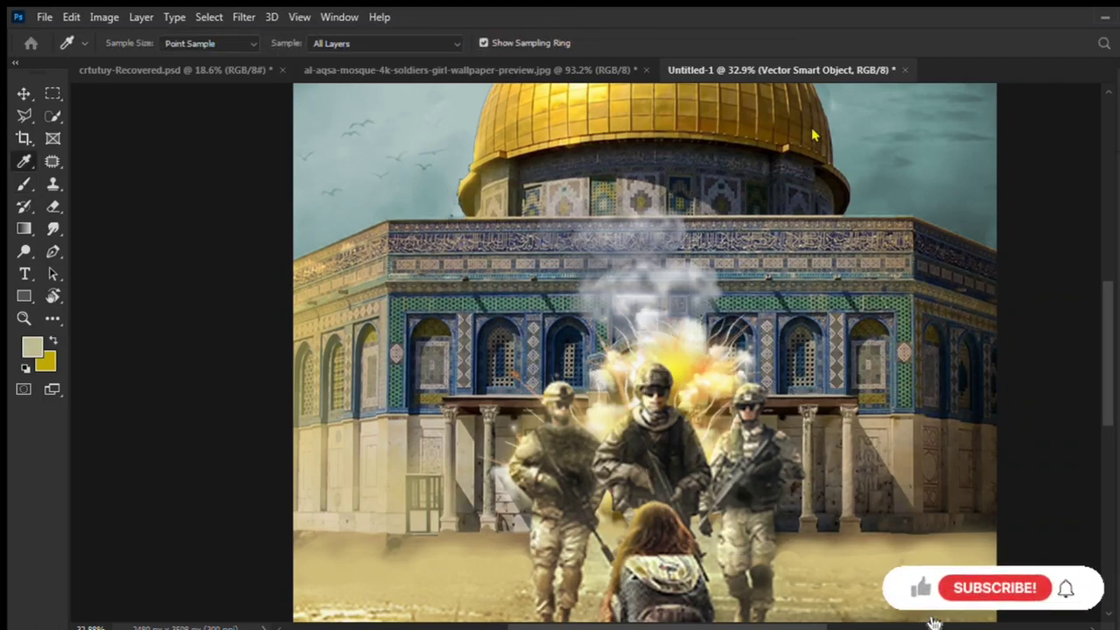
pyautogui.click(830, 128)
pyautogui.press('b')
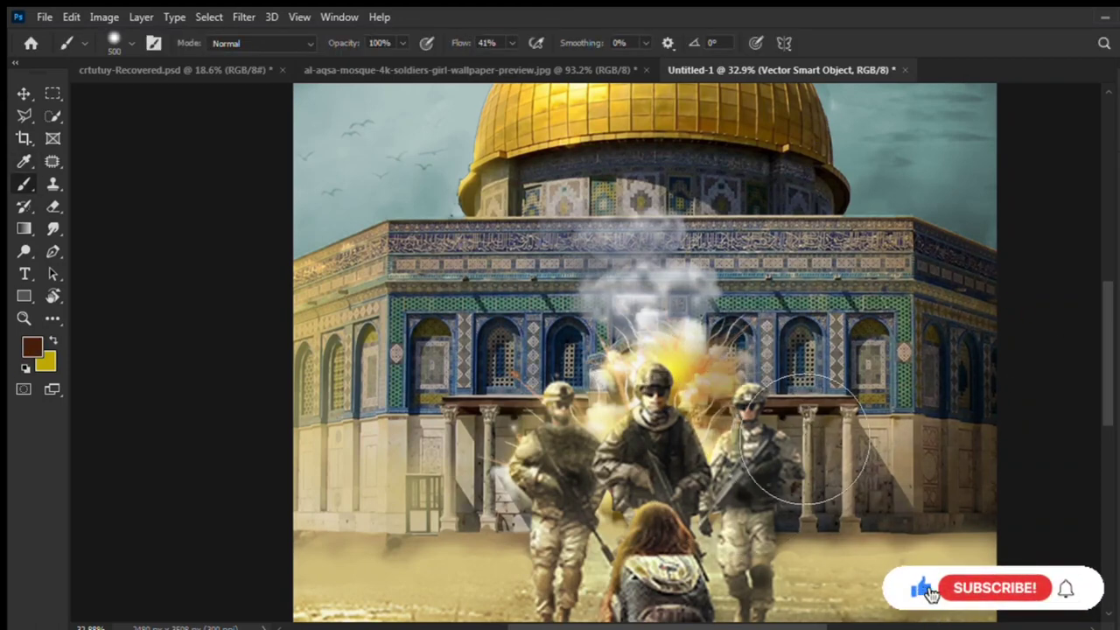
pyautogui.moveTo(727, 367); pyautogui.dragTo(805, 398)
pyautogui.scroll(2, 770, 407)
pyautogui.scroll(1, 770, 407)
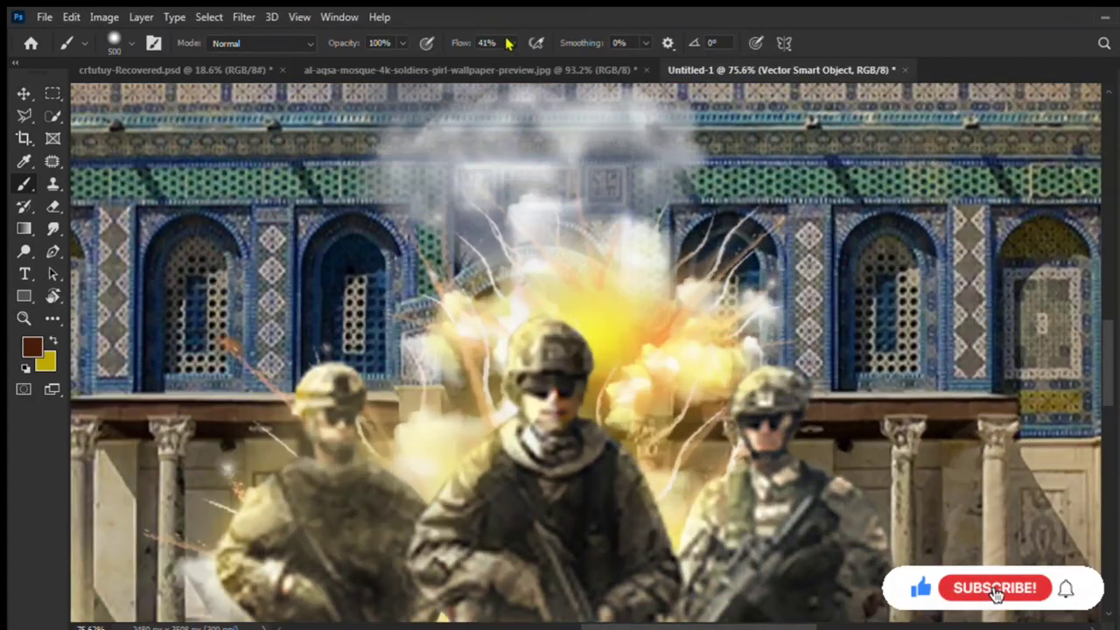
# Scale the explosion to about 117% and nudge it slightly up and left.
pyautogui.press('i')
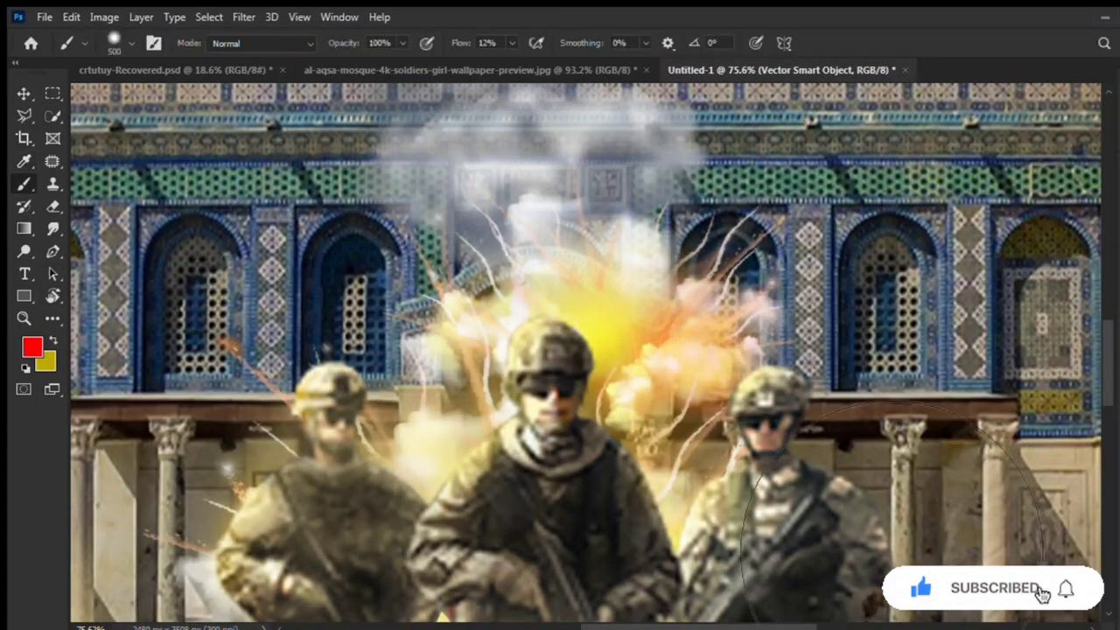
pyautogui.scroll(-3, 329, 437)
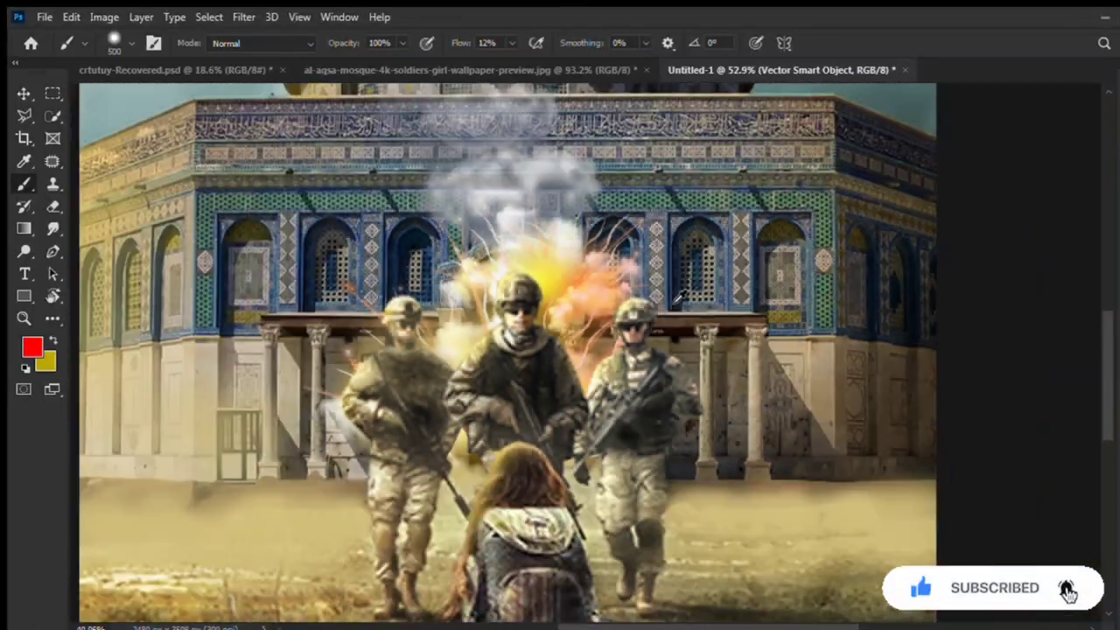
pyautogui.scroll(-2, 740, 460)
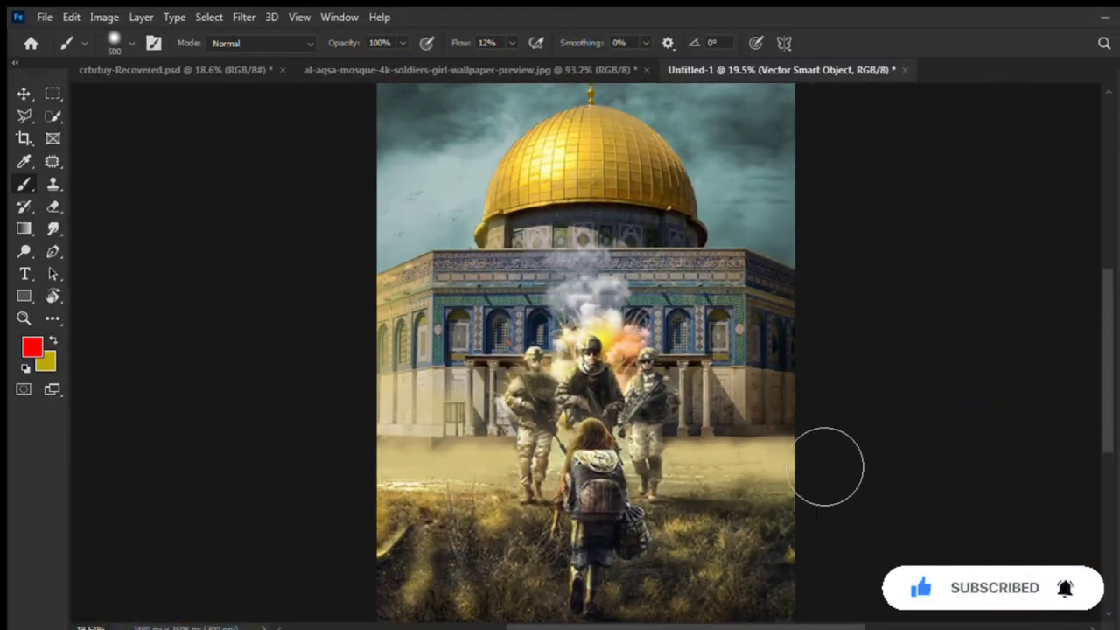
pyautogui.press('v')
pyautogui.scroll(1, 607, 363)
pyautogui.click(608, 362)
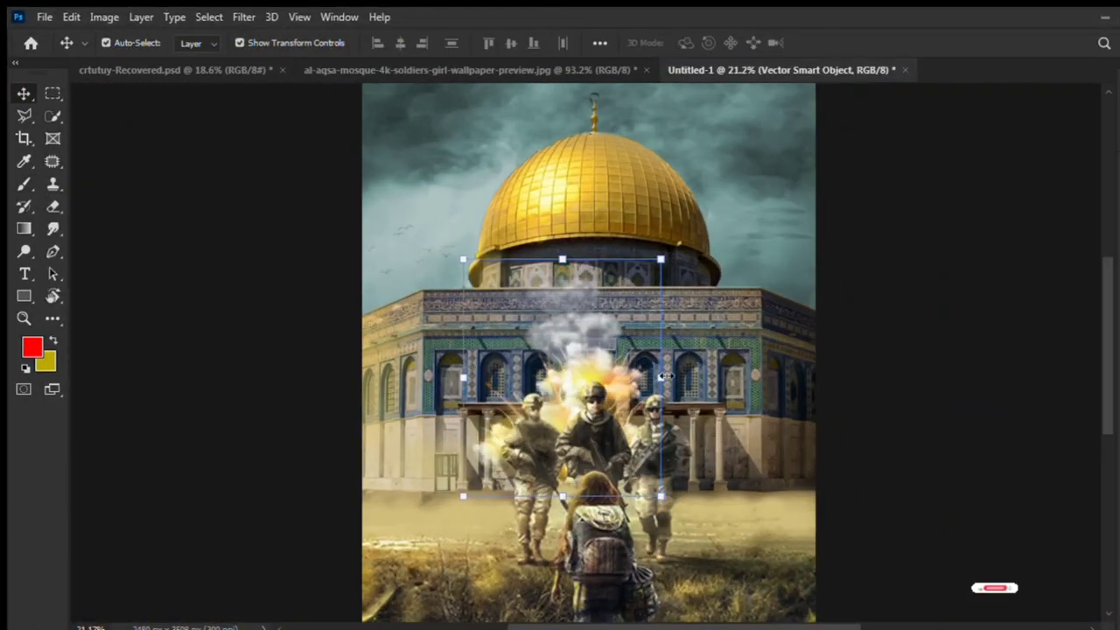
pyautogui.moveTo(665, 376); pyautogui.dragTo(692, 376)
pyautogui.moveTo(617, 360); pyautogui.dragTo(614, 355)
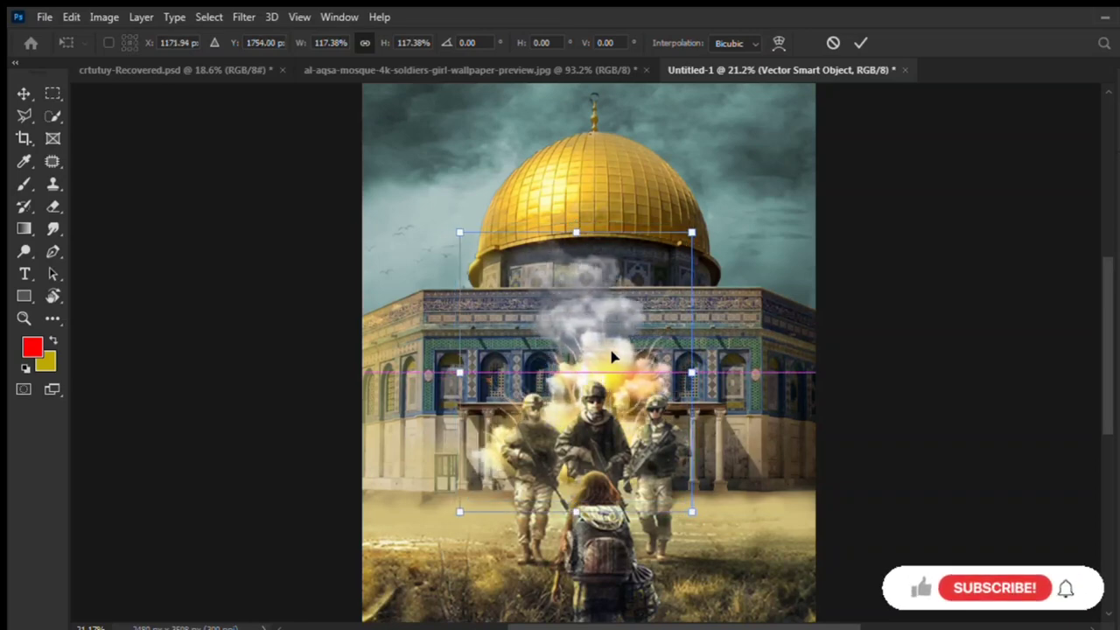
pyautogui.press('Return')
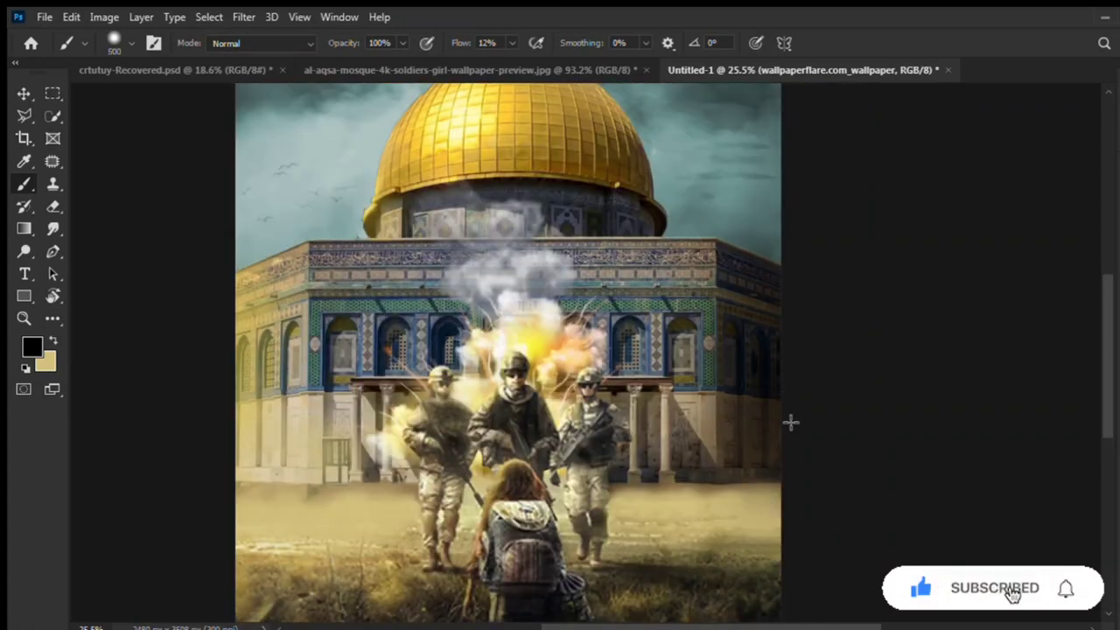
# Extend the selection over the building's lower-right wall and enlarge the brush to 700 px.
pyautogui.scroll(3, 794, 351)
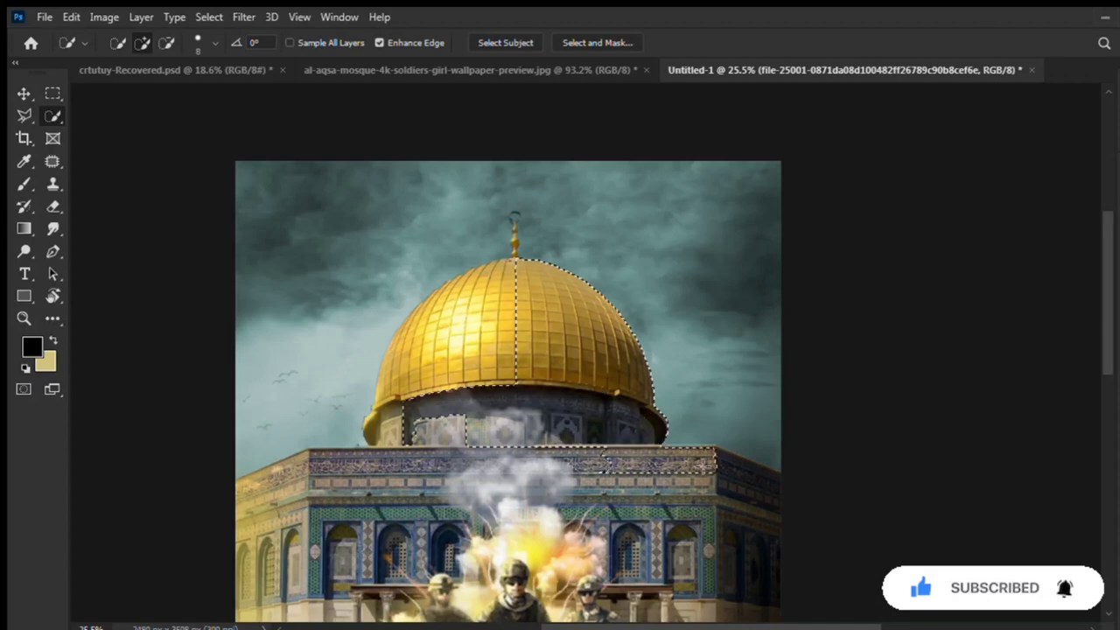
pyautogui.moveTo(780, 574); pyautogui.dragTo(751, 603)
pyautogui.press('b')
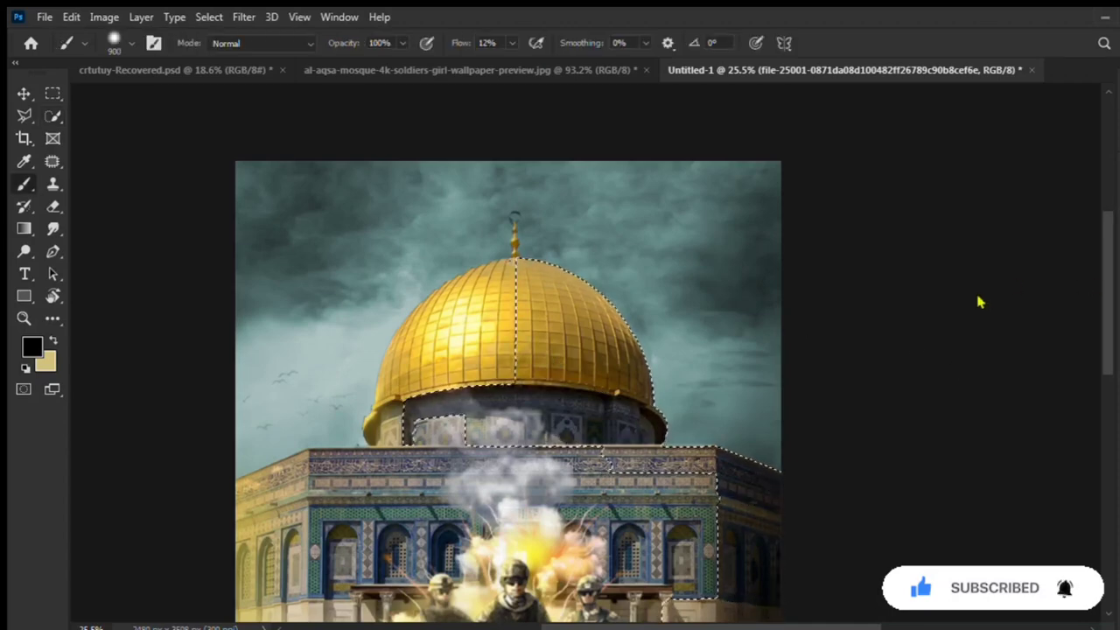
pyautogui.press(']')
pyautogui.press(']')
pyautogui.press(']')
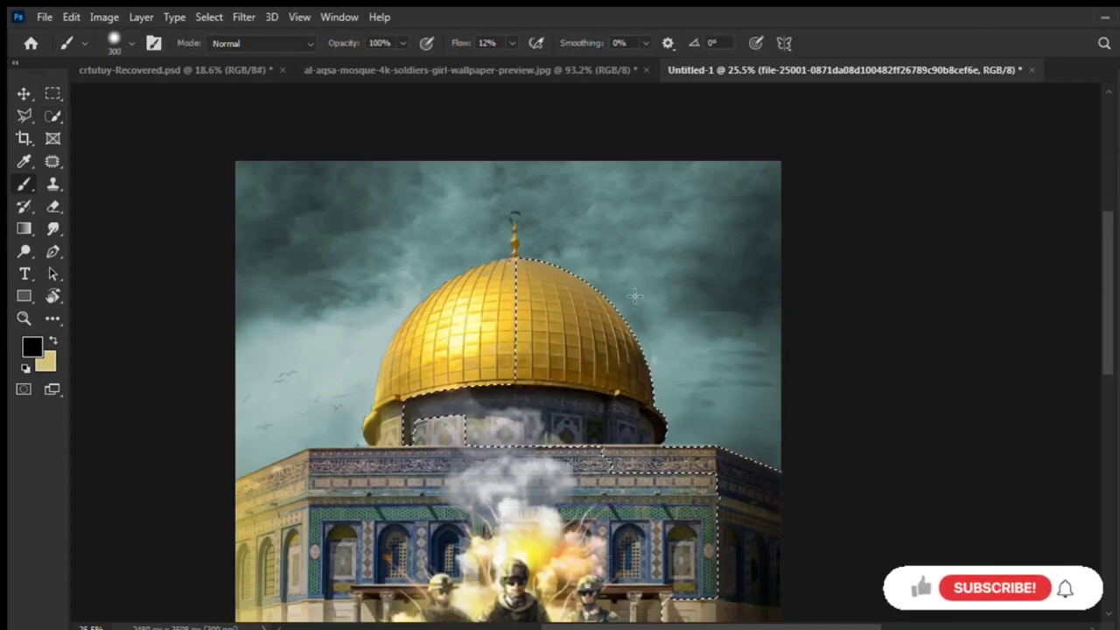
pyautogui.scroll(-2, 832, 357)
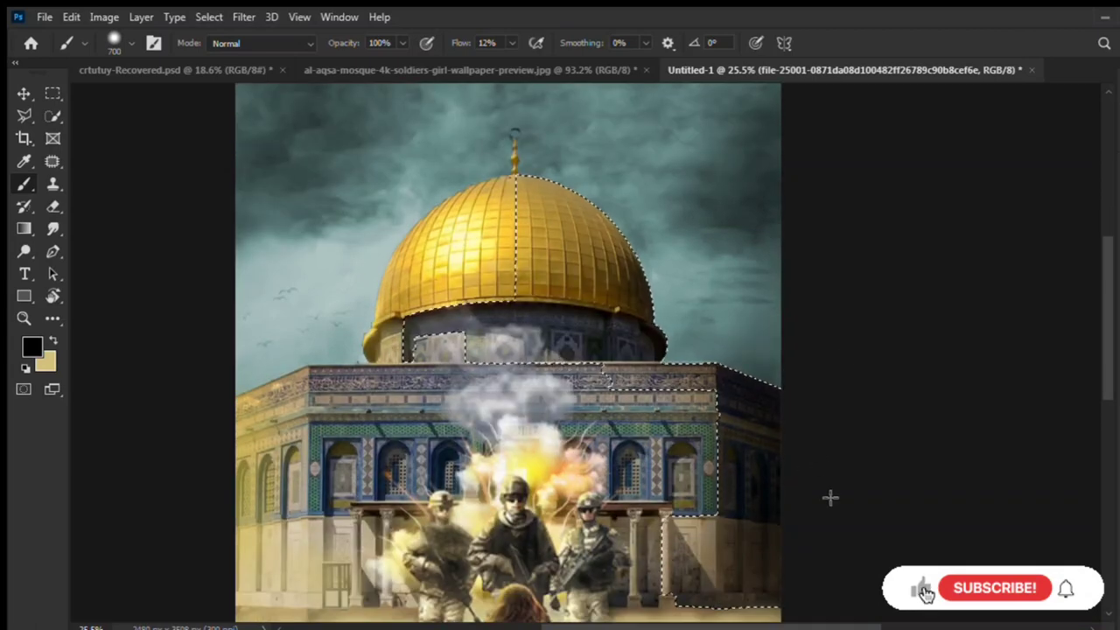
pyautogui.scroll(-3, 705, 299)
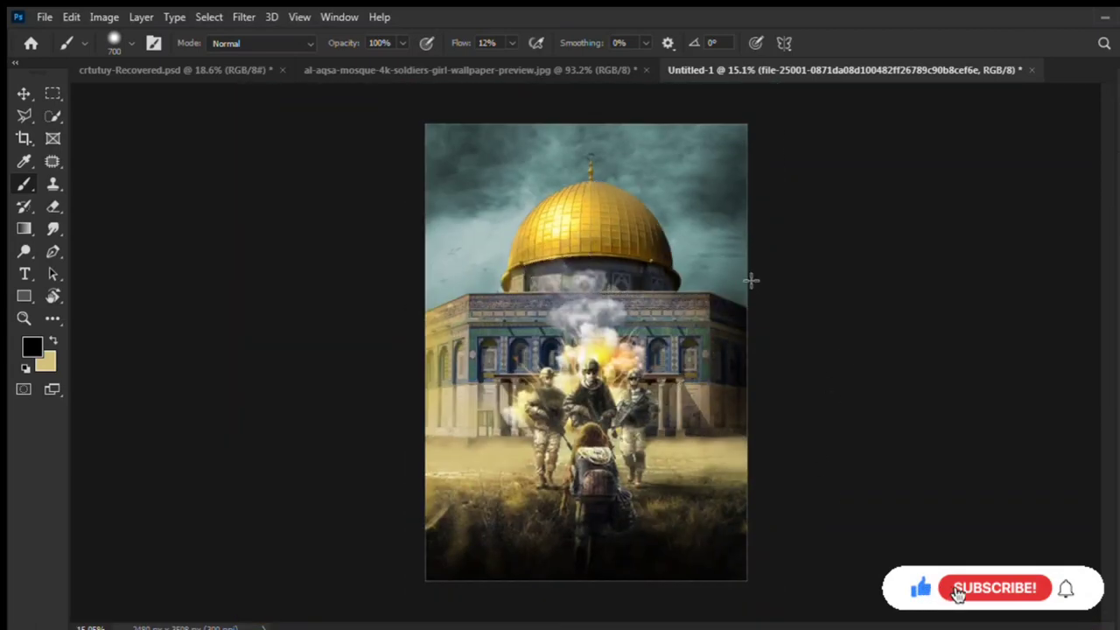
pyautogui.scroll(2, 750, 280)
# Deselect the building and sample a colour from the poster.
pyautogui.press('v')
pyautogui.hotkey('ctrl', 'd')
pyautogui.scroll(-1, 842, 206)
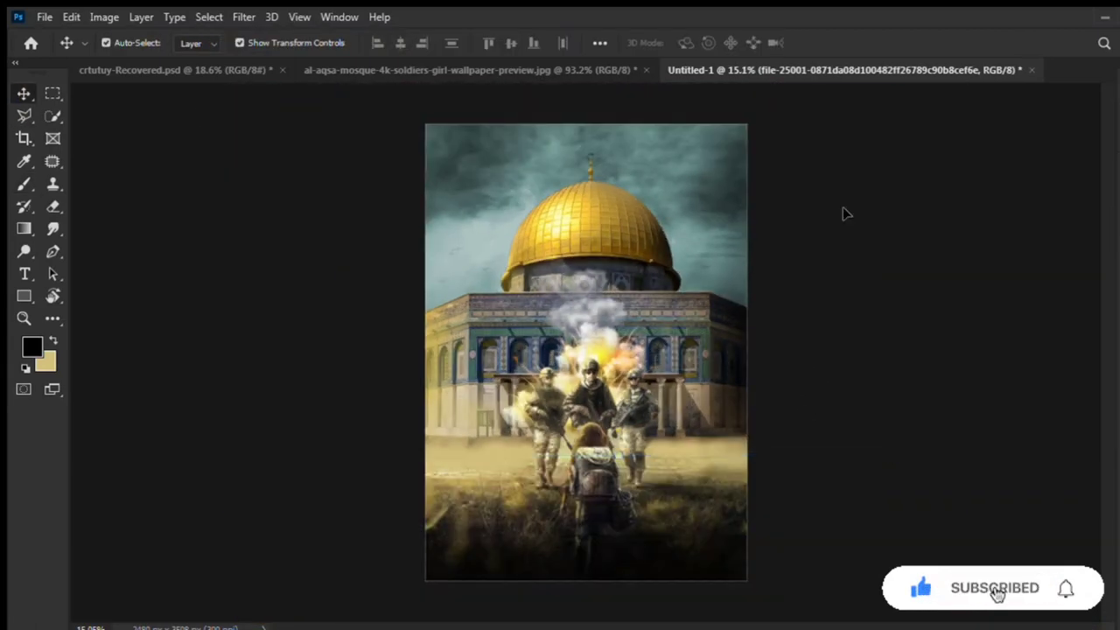
pyautogui.scroll(2, 601, 324)
pyautogui.press('i')
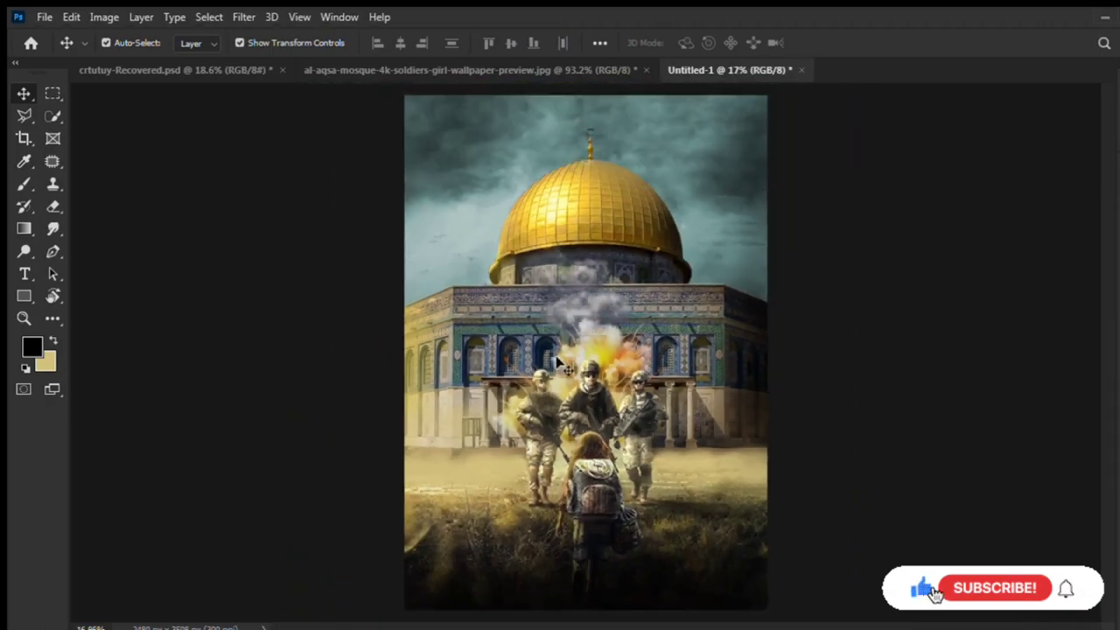
pyautogui.moveTo(562, 257)
pyautogui.mouseDown()
pyautogui.moveTo(800, 216)
pyautogui.moveTo(716, 307)
pyautogui.moveTo(424, 424)
pyautogui.mouseUp()
# Replace the placeholder with BREATH and fill the headline white.
pyautogui.press('t')
pyautogui.click(578, 503)
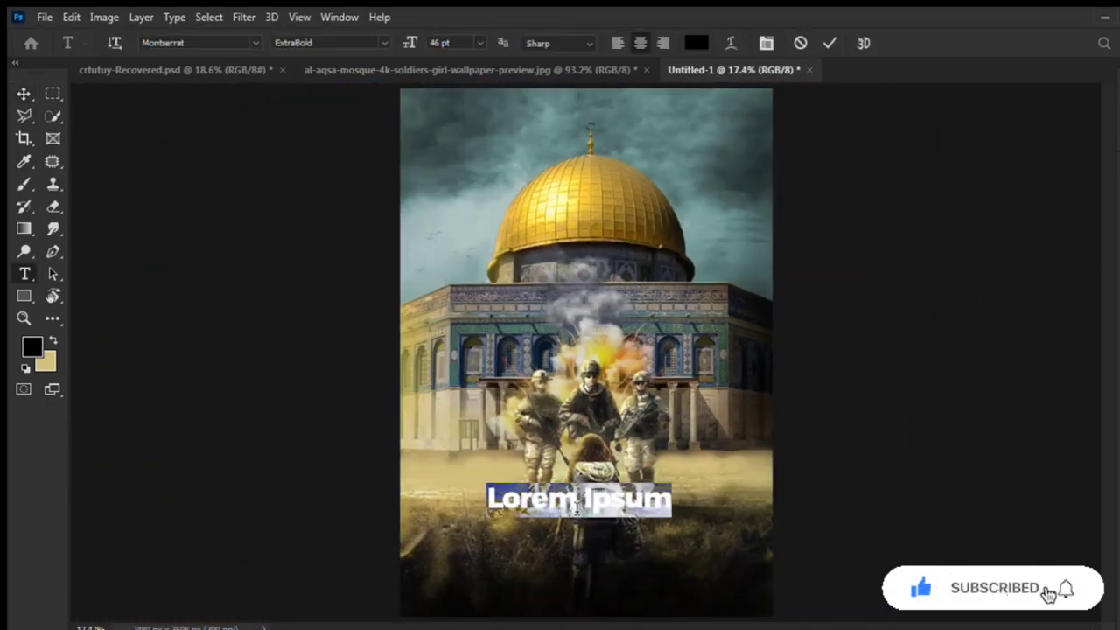
pyautogui.press('BackSpace')
pyautogui.write('BREAT')
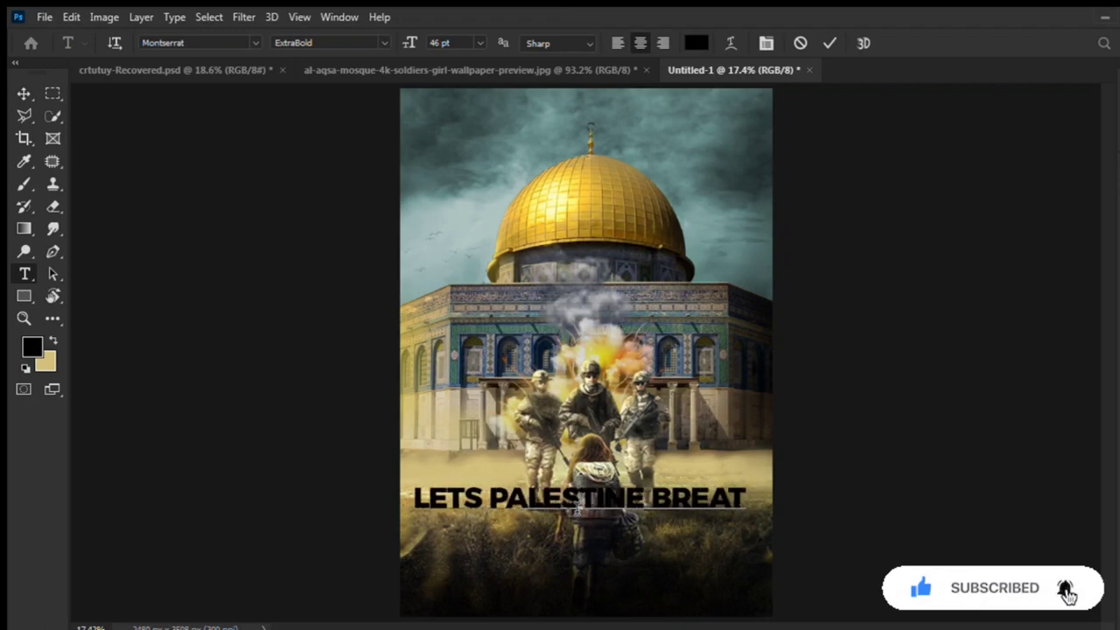
pyautogui.write('H')
pyautogui.hotkey('ctrl', 'Return')
pyautogui.press('v')
pyautogui.press('i')
pyautogui.click(778, 124)
pyautogui.press('v')
pyautogui.hotkey('alt', 'BackSpace')
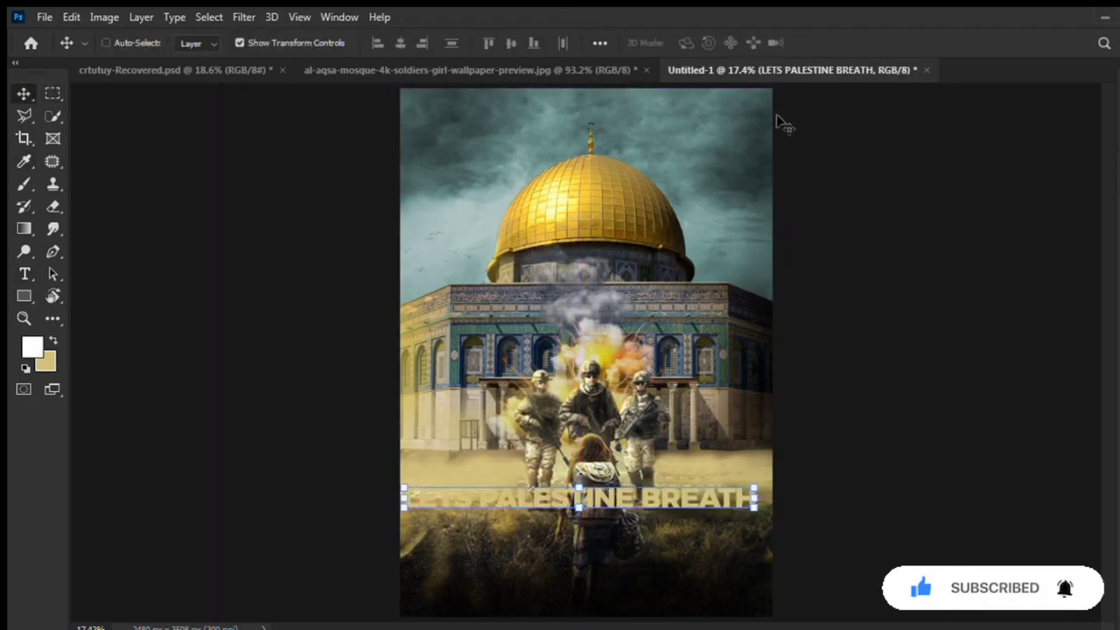
pyautogui.scroll(2, 477, 490)
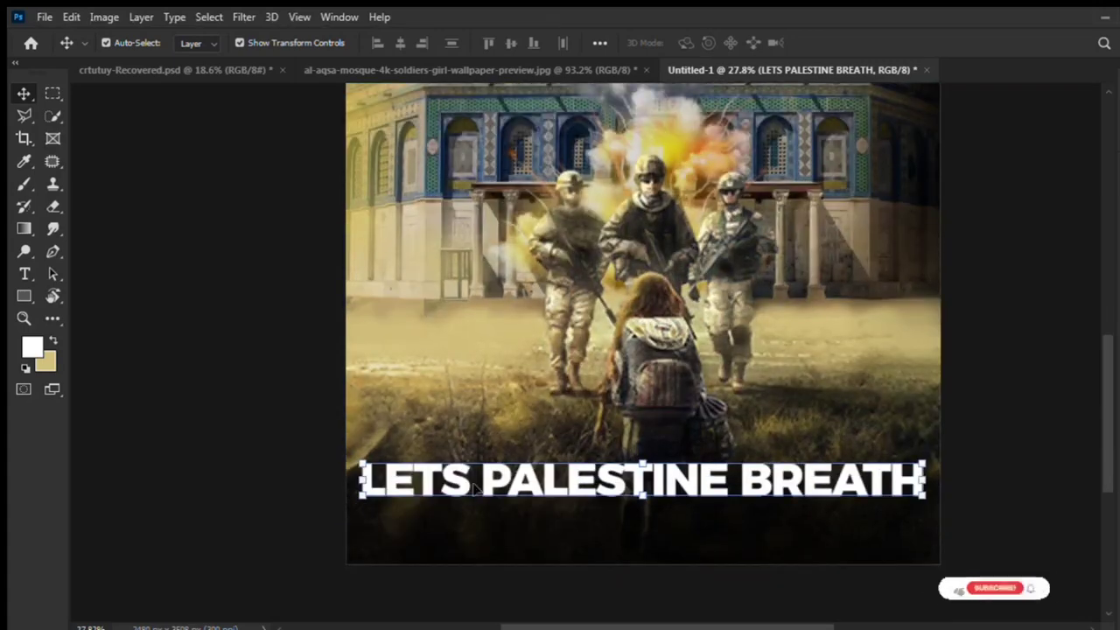
# Split the headline into three lines after LETS and PALESTINE and move it up.
pyautogui.press('t')
pyautogui.click(475, 490)
pyautogui.press('Return')
pyautogui.click(670, 517)
pyautogui.press('Return')
pyautogui.hotkey('ctrl', 'Return')
pyautogui.press('v')
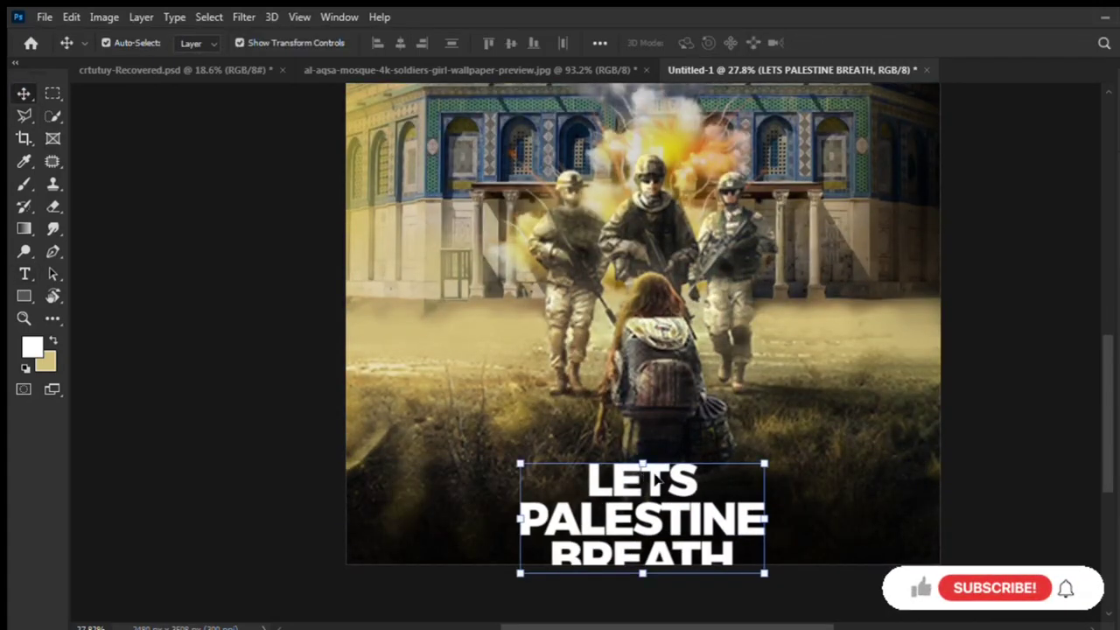
pyautogui.moveTo(663, 478); pyautogui.dragTo(663, 438)
# Set BREATH to 62 pt and centre the headline horizontally on the poster.
pyautogui.doubleClick(663, 438)
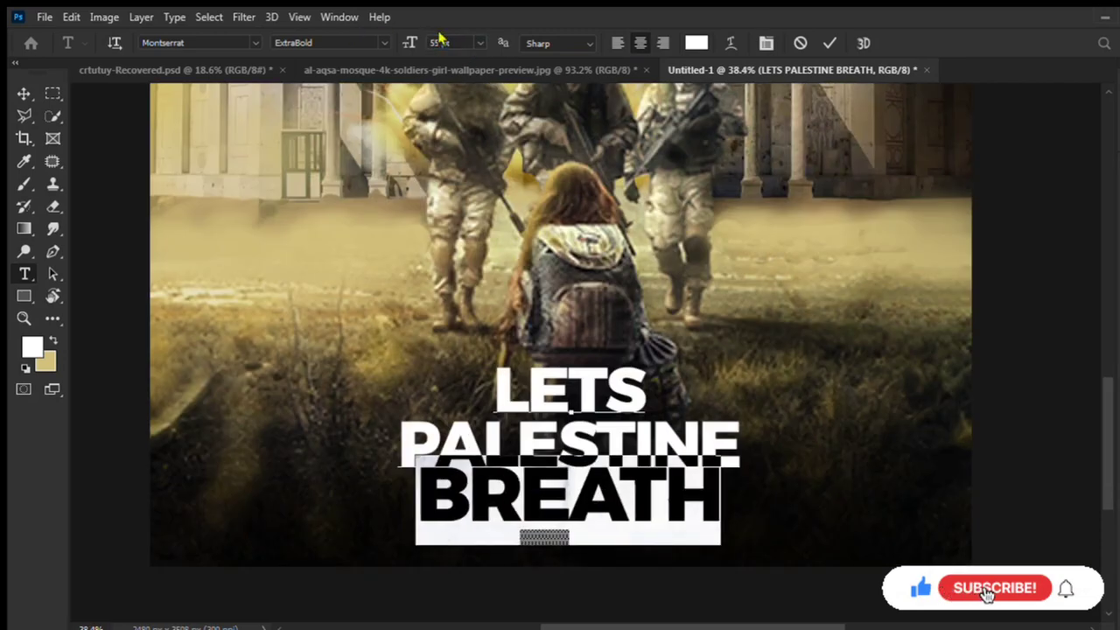
pyautogui.write('60')
pyautogui.press('Return')
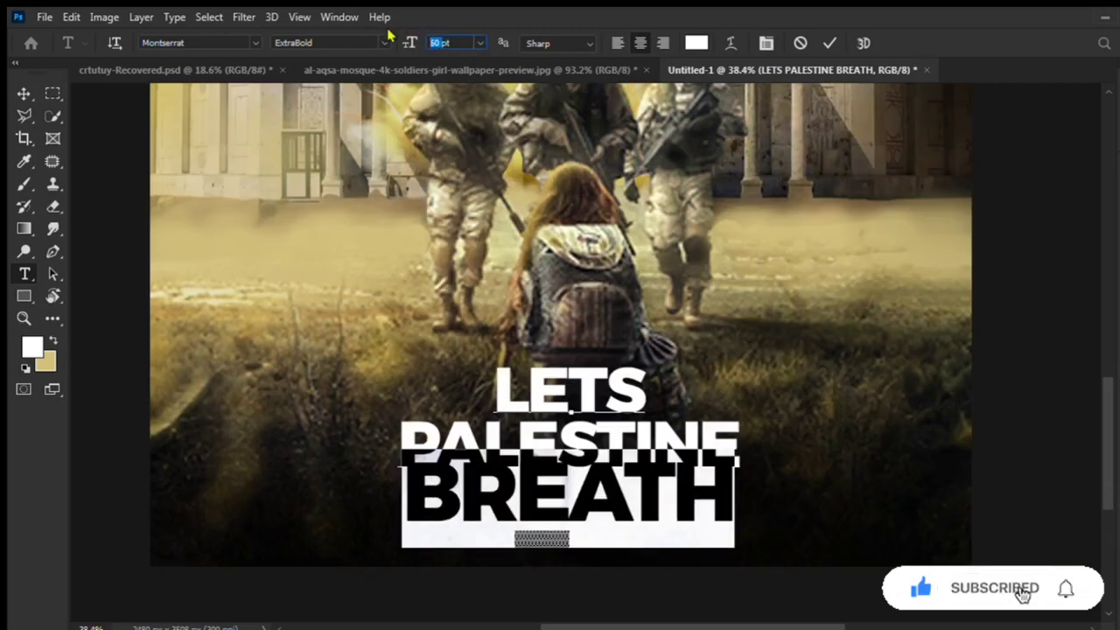
pyautogui.write('62')
pyautogui.press('Return')
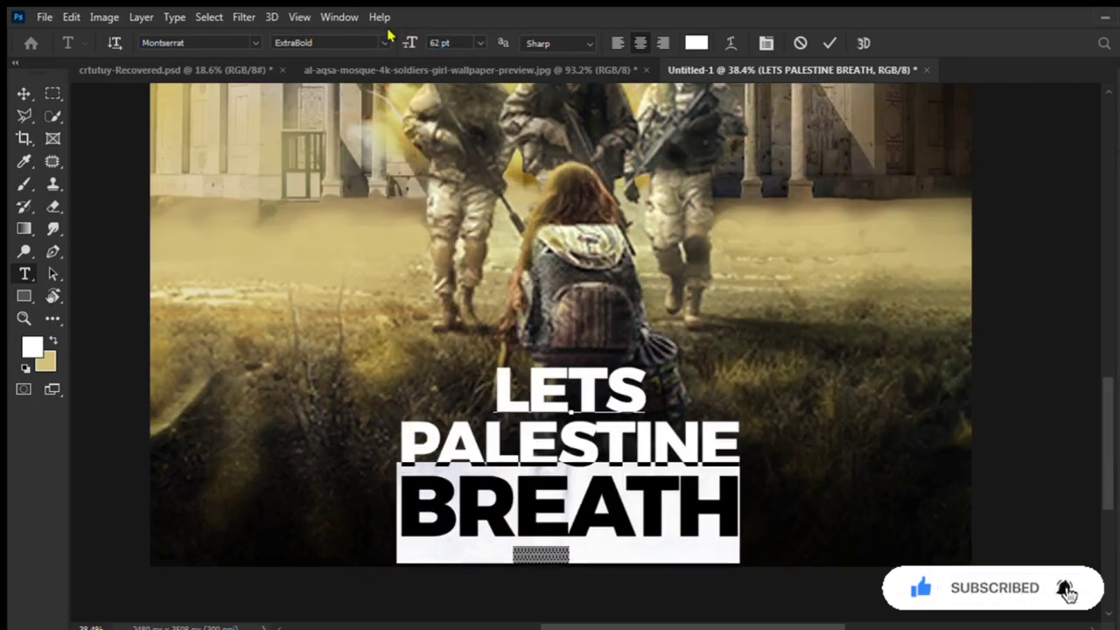
pyautogui.click(24, 93)
pyautogui.scroll(-3, 578, 350)
pyautogui.scroll(3, 597, 525)
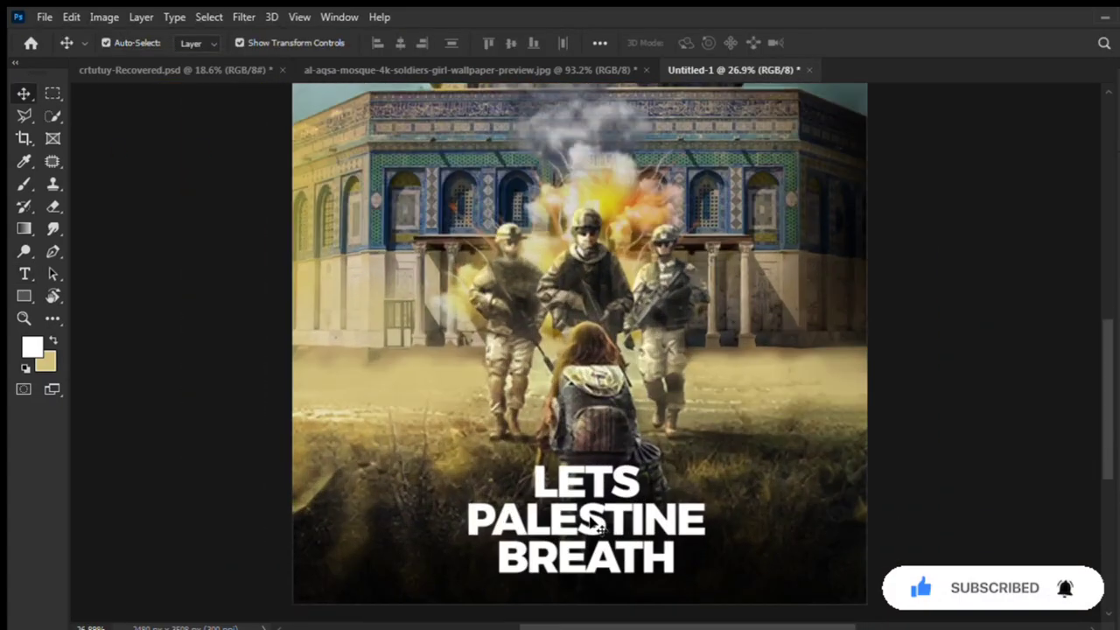
pyautogui.click(597, 525)
pyautogui.scroll(-1, 598, 525)
pyautogui.moveTo(597, 525); pyautogui.dragTo(603, 523)
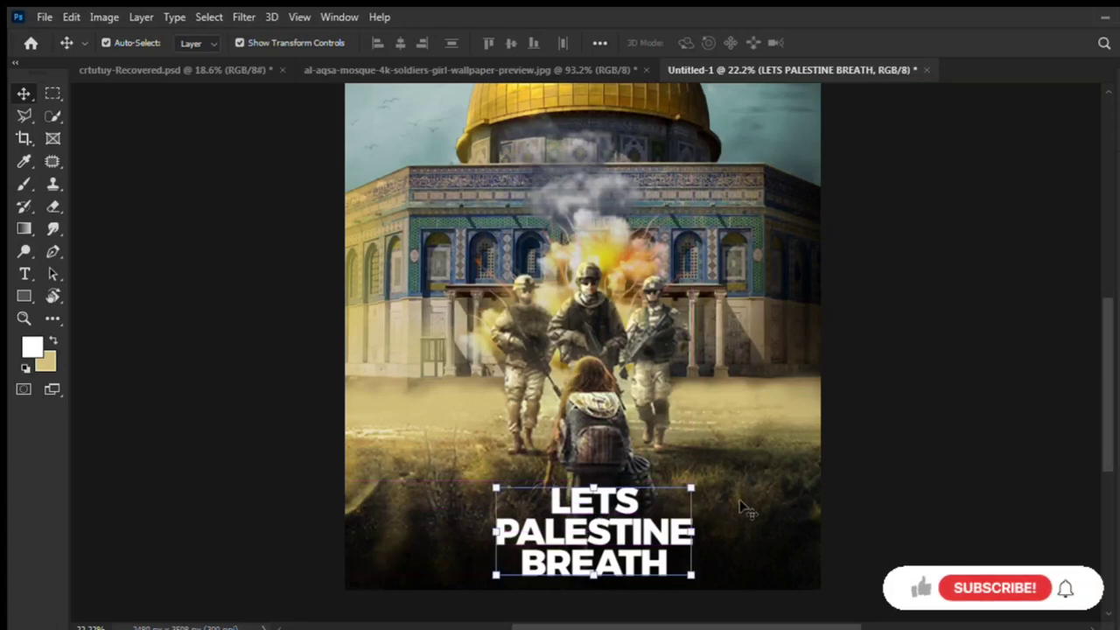
# Paint soft black shadows on the wallpaper background behind the soldiers.
pyautogui.click(742, 508)
pyautogui.press('b')
pyautogui.press('i')
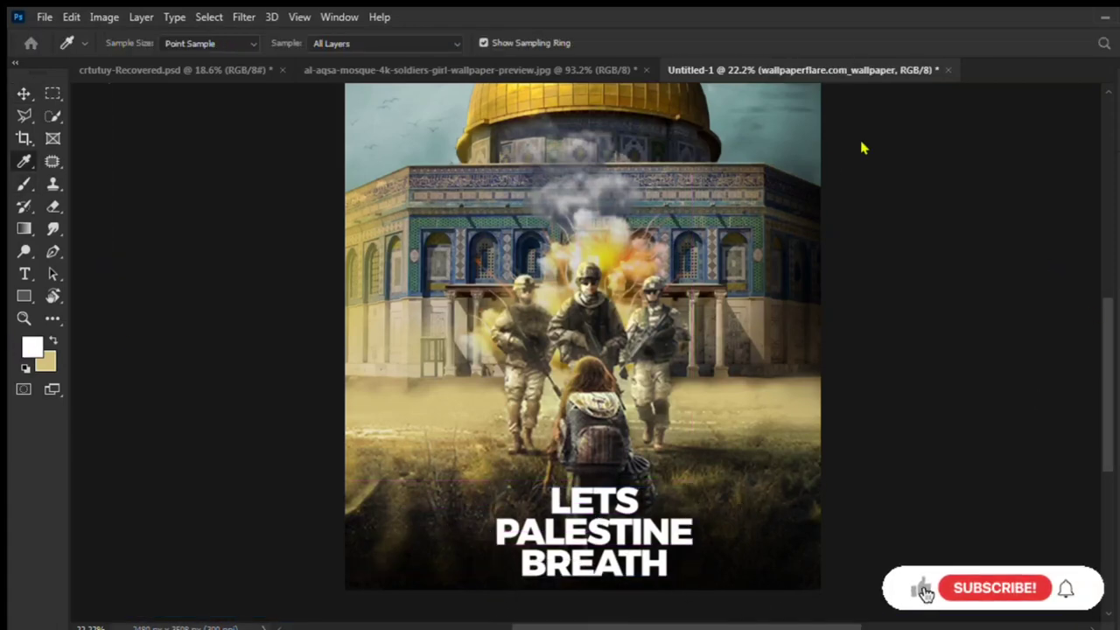
pyautogui.click(862, 149)
pyautogui.press('b')
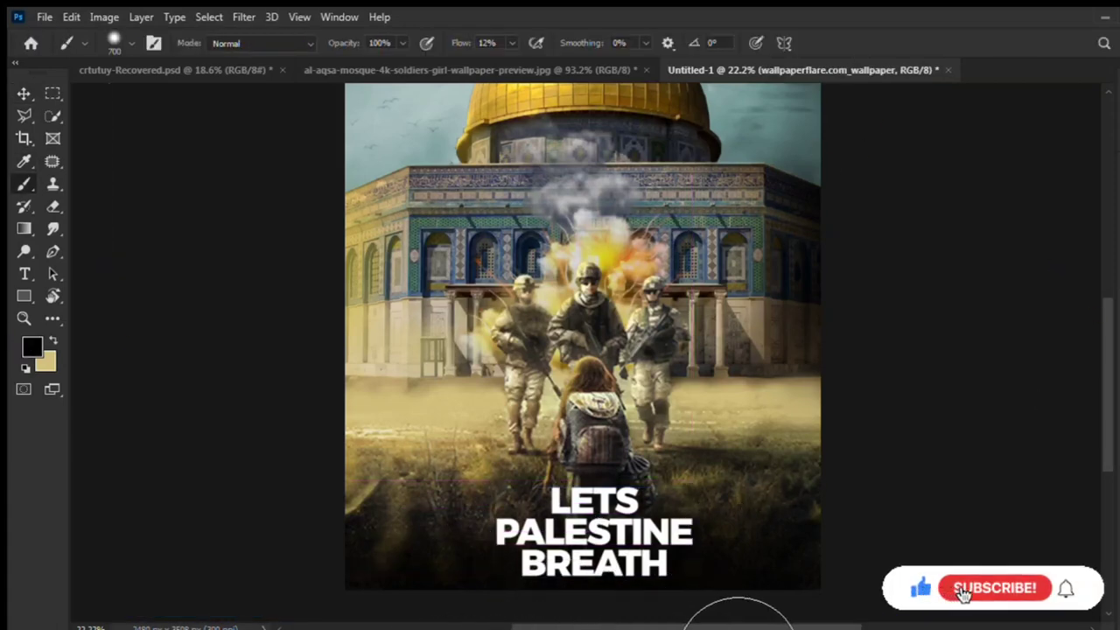
pyautogui.press('[')
pyautogui.press('[')
pyautogui.press('[')
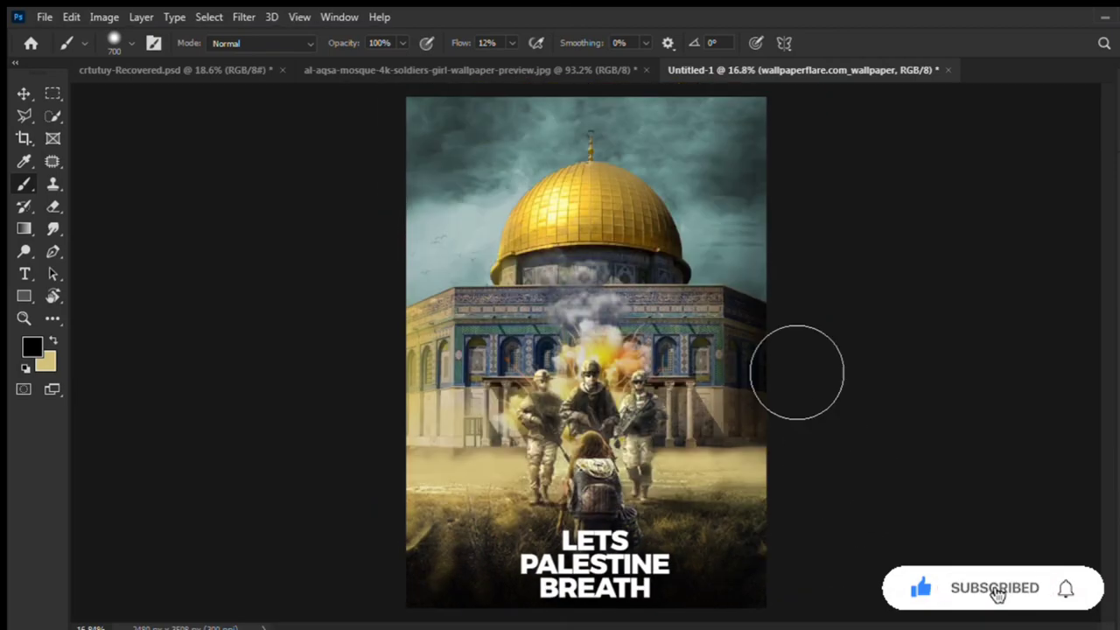
pyautogui.scroll(5, 770, 385)
pyautogui.hotkey('alt', ']')
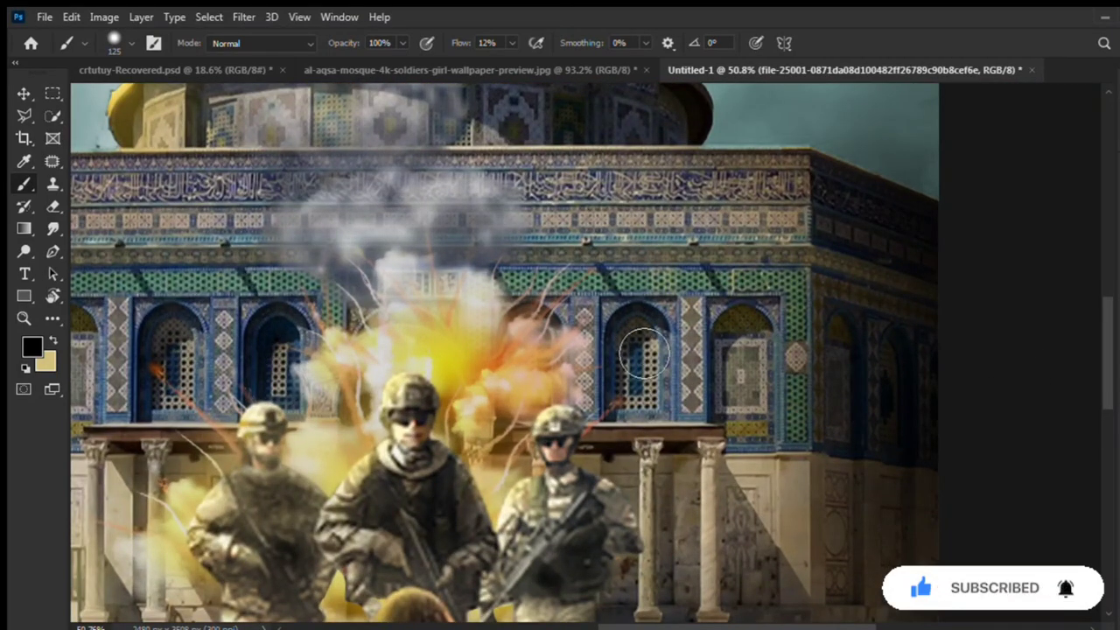
pyautogui.scroll(-3, 763, 570)
pyautogui.press(']')
pyautogui.press(']')
pyautogui.press(']')
pyautogui.press(']')
pyautogui.press(']')
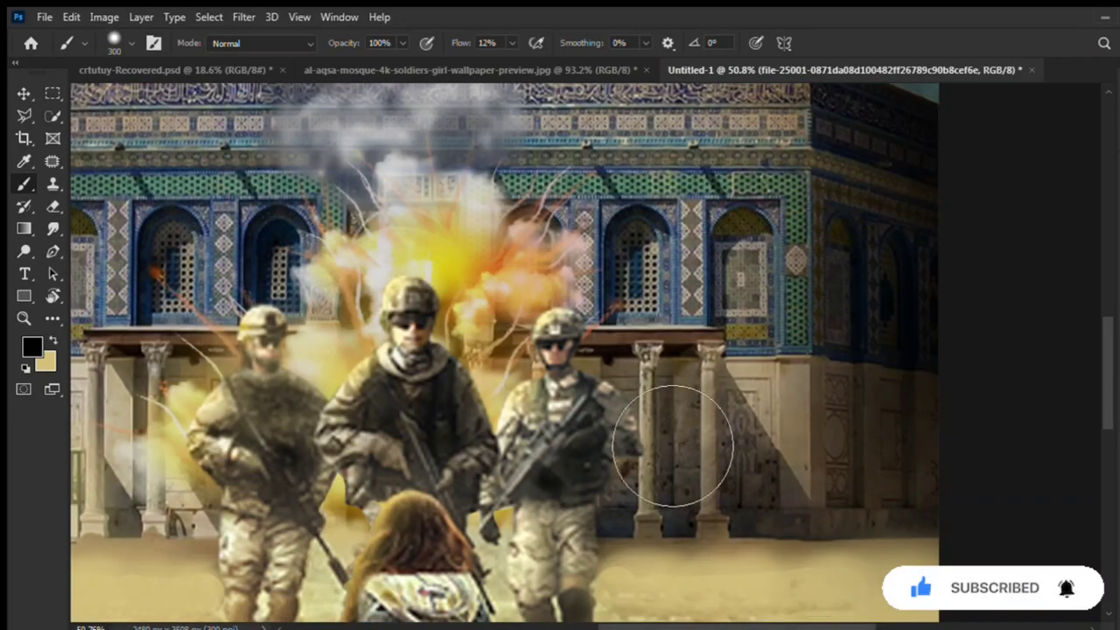
pyautogui.hotkey('alt', '[')
pyautogui.press('[')
pyautogui.press('[')
pyautogui.press('[')
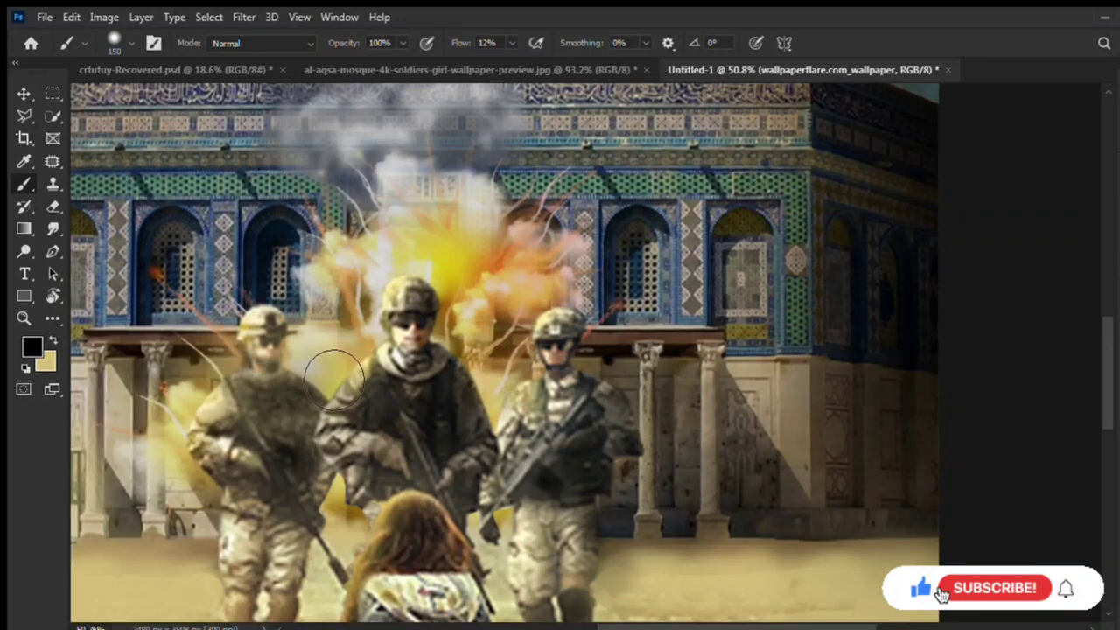
# Fit the poster in view and drag the flag layer over from its document.
pyautogui.hotkey('ctrl', '0')
pyautogui.press('v')
pyautogui.click(125, 158)
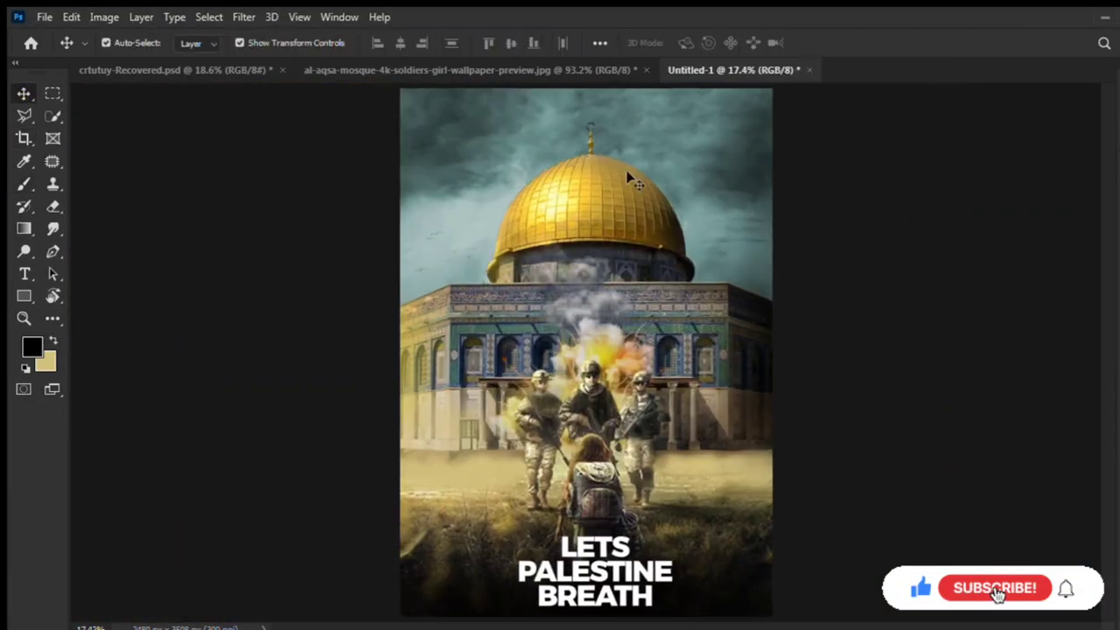
pyautogui.click(125, 70)
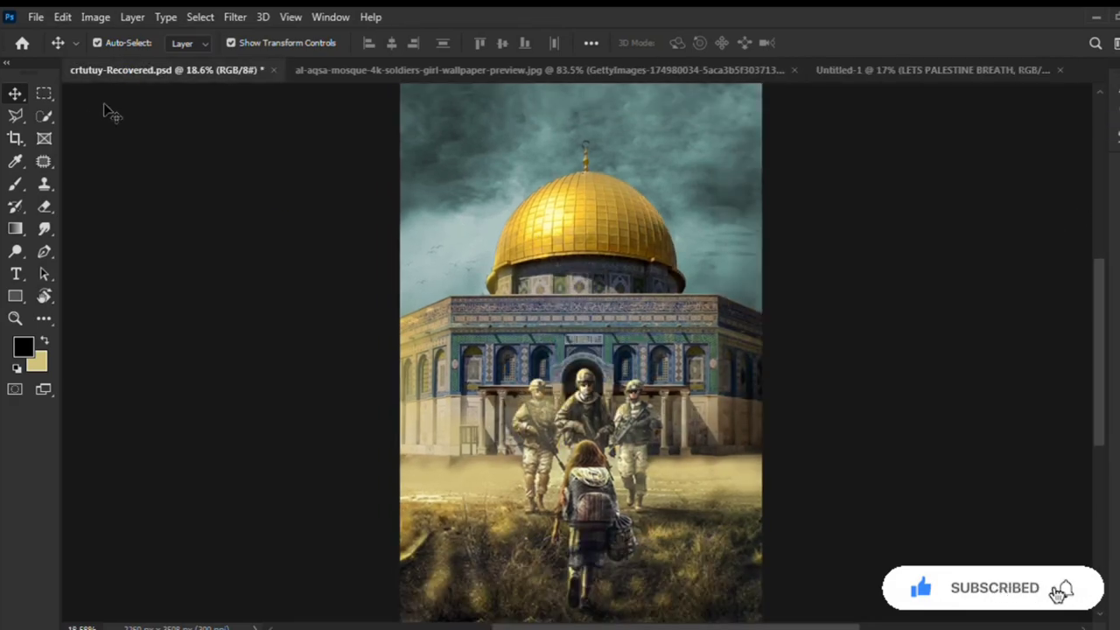
pyautogui.click(394, 70)
pyautogui.moveTo(487, 245)
pyautogui.mouseDown()
pyautogui.moveTo(888, 76)
pyautogui.moveTo(525, 289)
pyautogui.moveTo(372, 195)
pyautogui.mouseUp()
# Scale the flag to 165% and move it left of the dome, its pole base on the wall.
pyautogui.scroll(3, 525, 289)
pyautogui.scroll(-3, 372, 200)
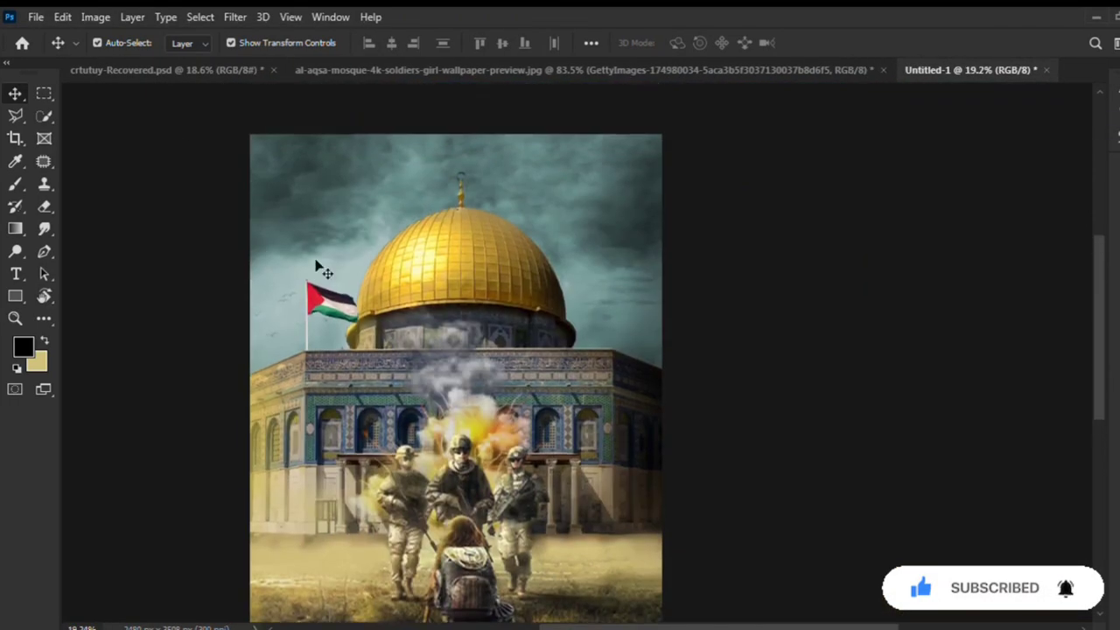
pyautogui.hotkey('ctrl', 't')
pyautogui.moveTo(341, 278); pyautogui.dragTo(394, 232)
pyautogui.moveTo(319, 311); pyautogui.dragTo(465, 256)
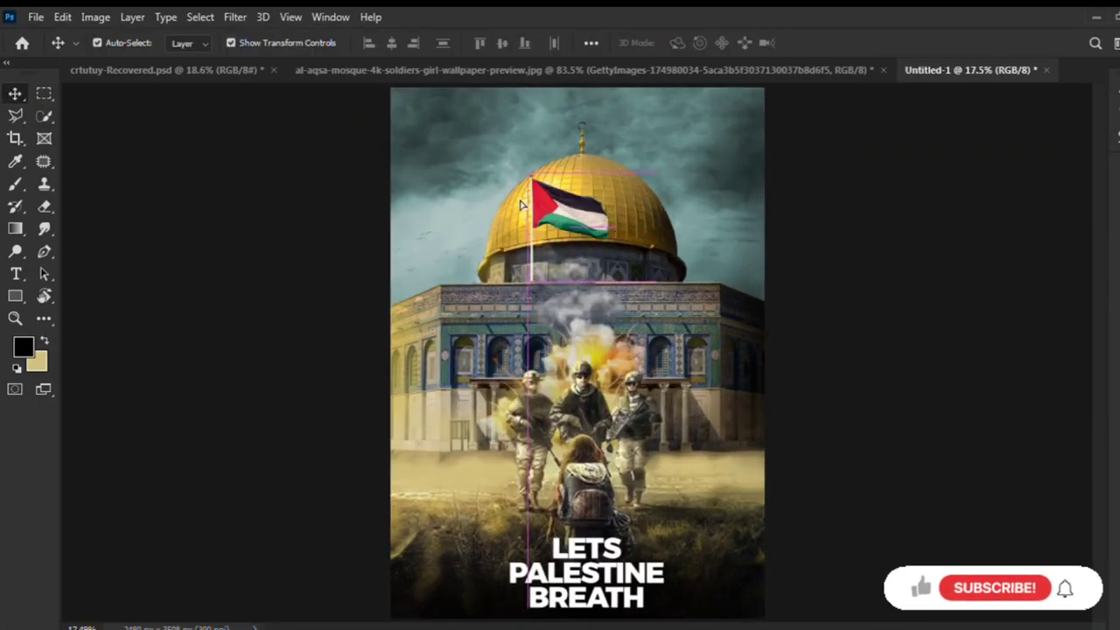
pyautogui.moveTo(521, 204); pyautogui.dragTo(428, 204)
pyautogui.scroll(5, 438, 289)
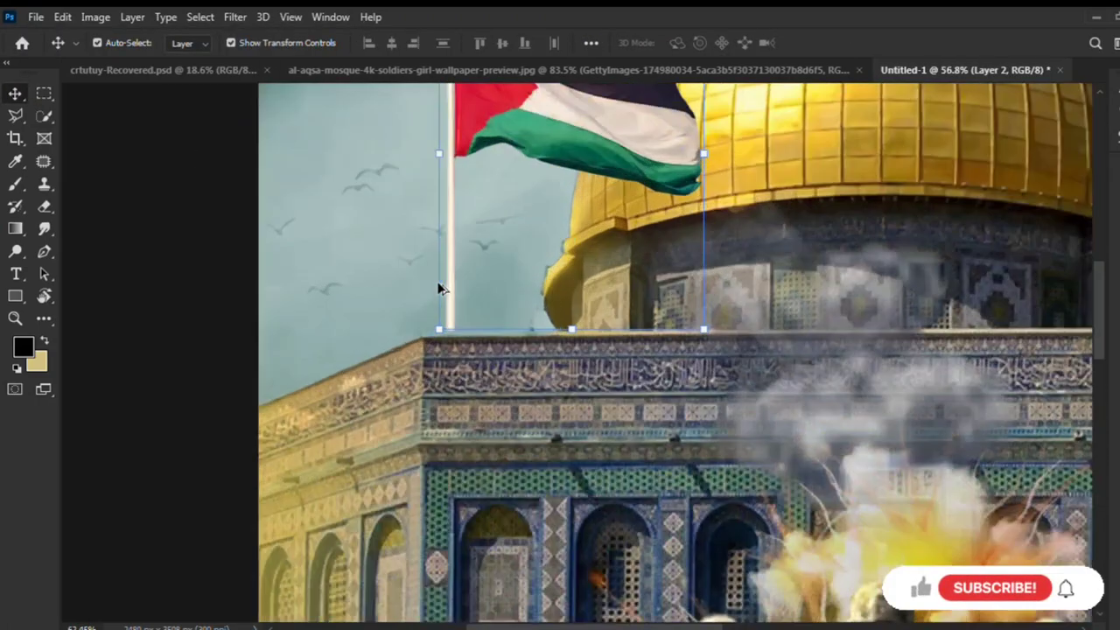
pyautogui.scroll(4, 420, 300)
pyautogui.moveTo(420, 300); pyautogui.dragTo(420, 324)
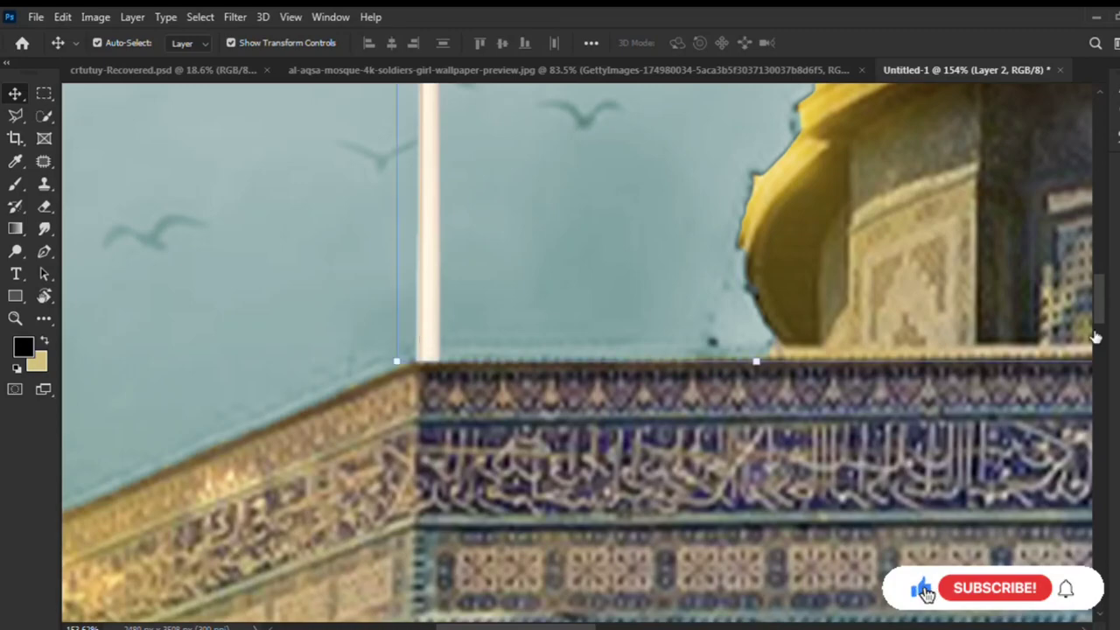
# Sample the dome's golden yellow as the painting colour.
pyautogui.scroll(-1, 405, 337)
pyautogui.scroll(-3, 464, 333)
pyautogui.scroll(-2, 405, 278)
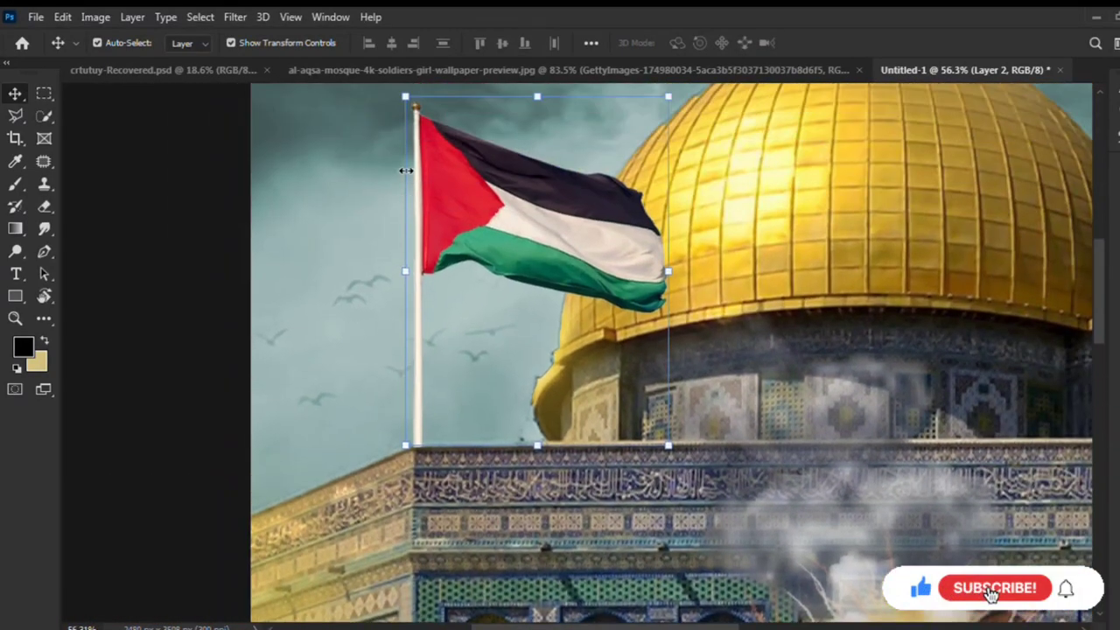
pyautogui.scroll(-1, 406, 170)
pyautogui.scroll(1, 415, 224)
pyautogui.press('i')
pyautogui.click(663, 112)
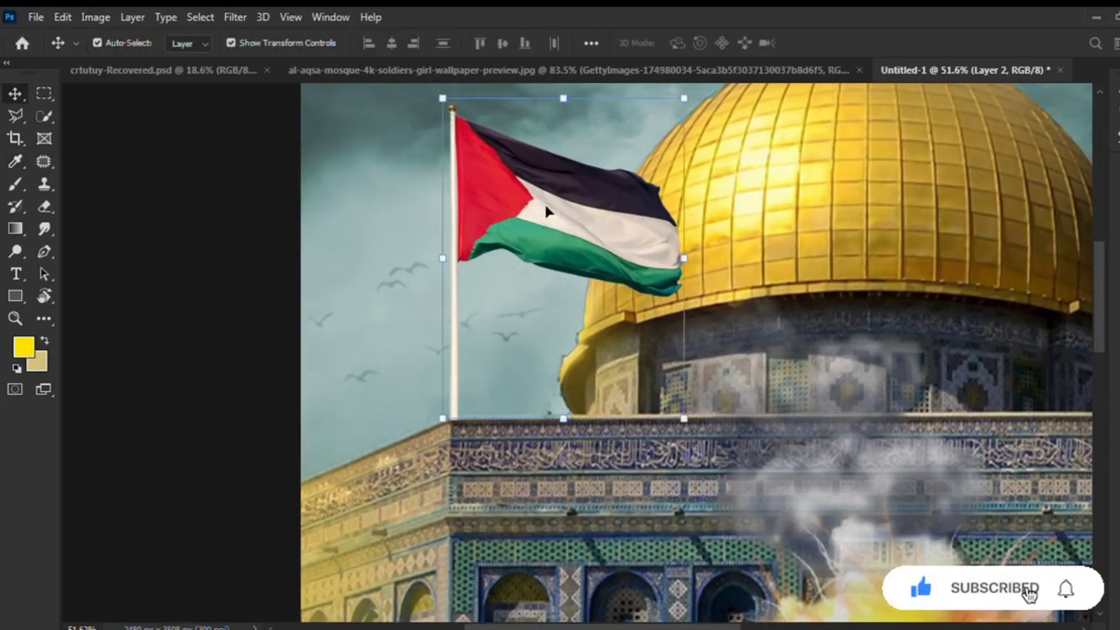
# Paint gold onto the ball atop the flagpole with a smaller brush.
pyautogui.press('b')
pyautogui.scroll(3, 454, 435)
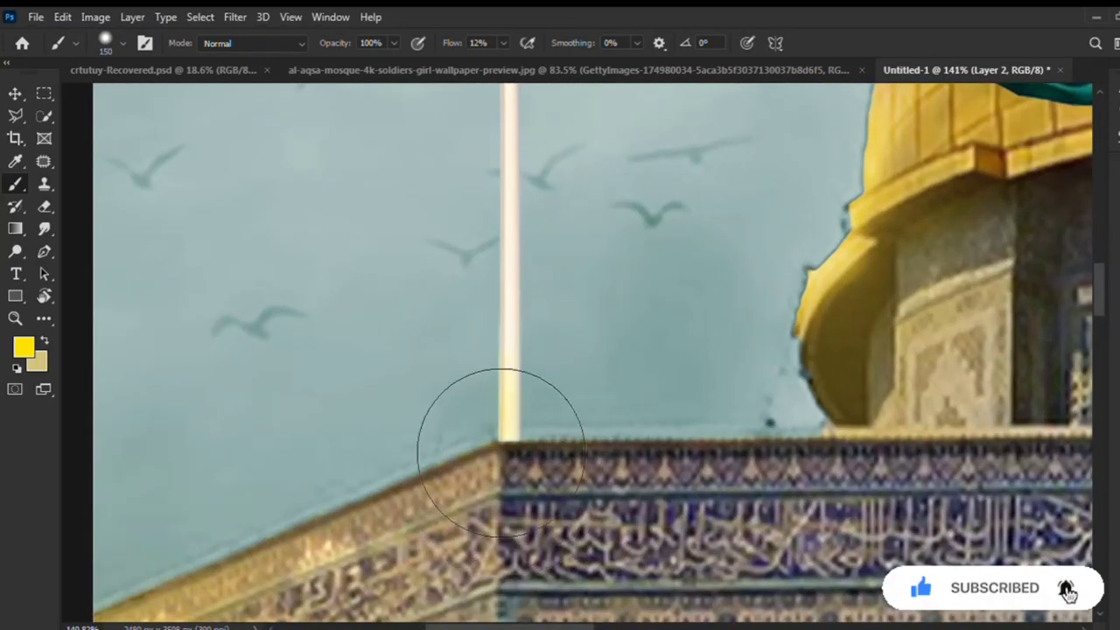
pyautogui.scroll(-2, 435, 222)
pyautogui.scroll(2, 455, 225)
pyautogui.scroll(2, 477, 195)
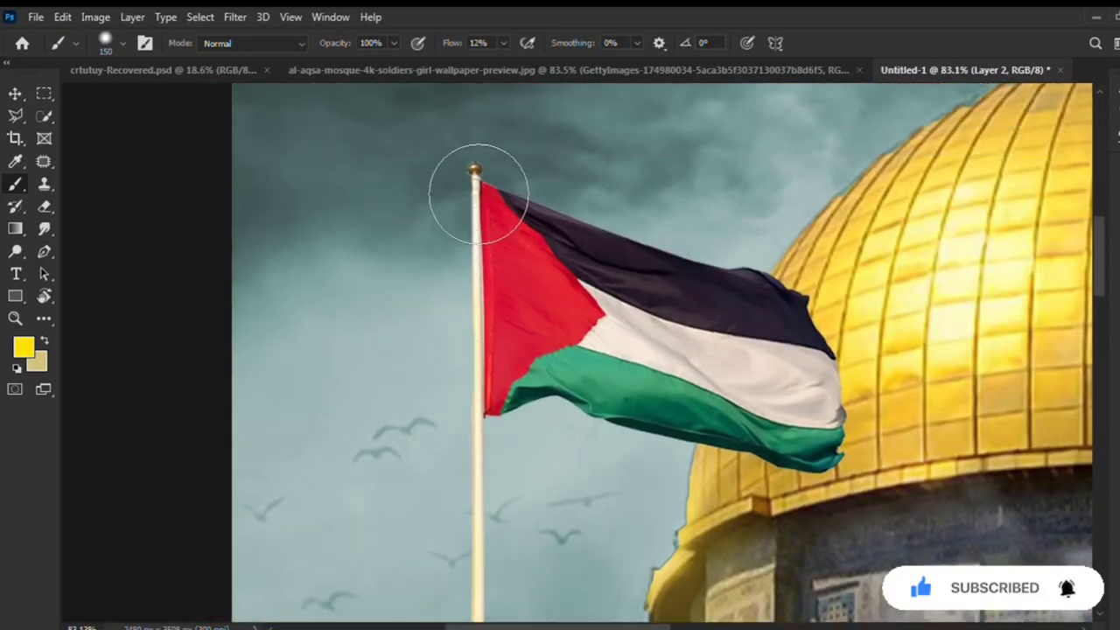
pyautogui.scroll(3, 477, 195)
pyautogui.scroll(1, 447, 186)
pyautogui.press('[')
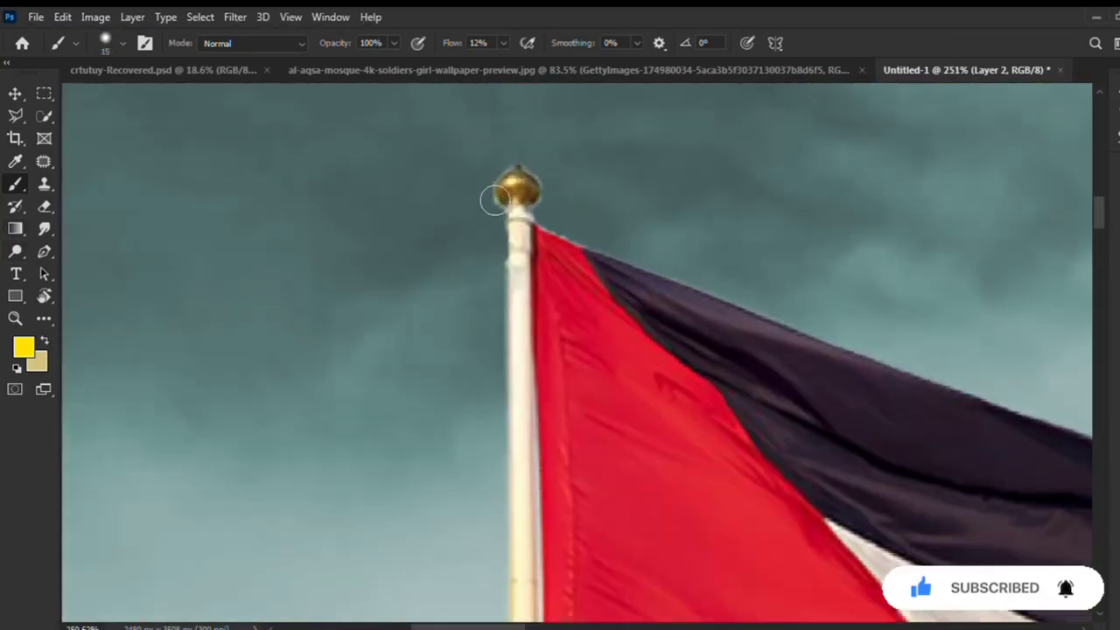
pyautogui.moveTo(494, 200); pyautogui.dragTo(531, 166)
# Bring the pole base into view and sample wall-top and darker pole-base browns with a fine brush.
pyautogui.press('i')
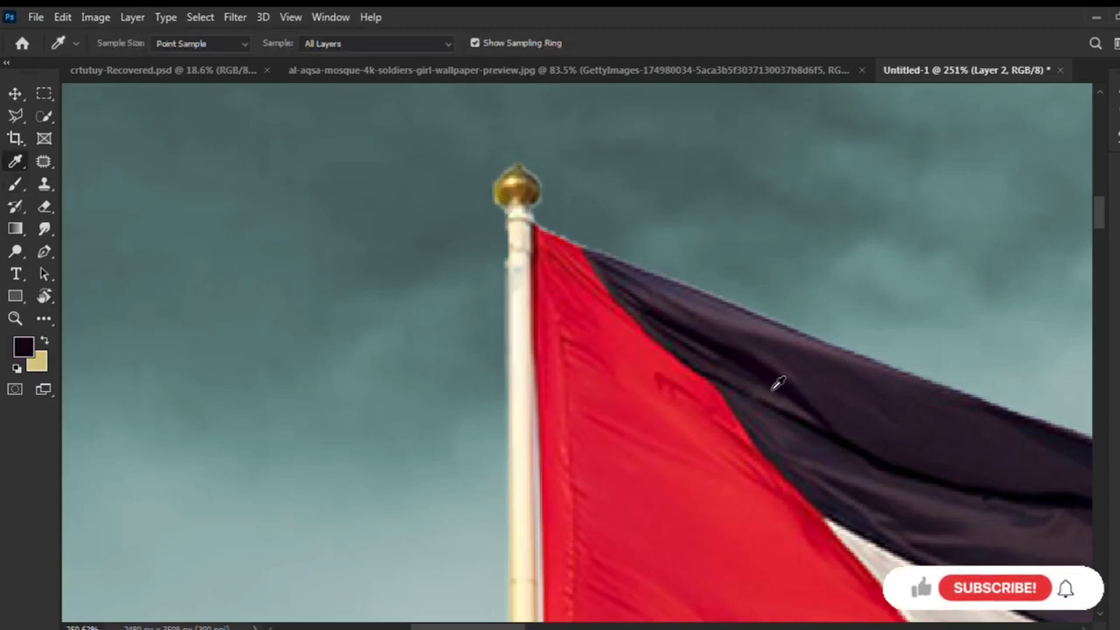
pyautogui.press('b')
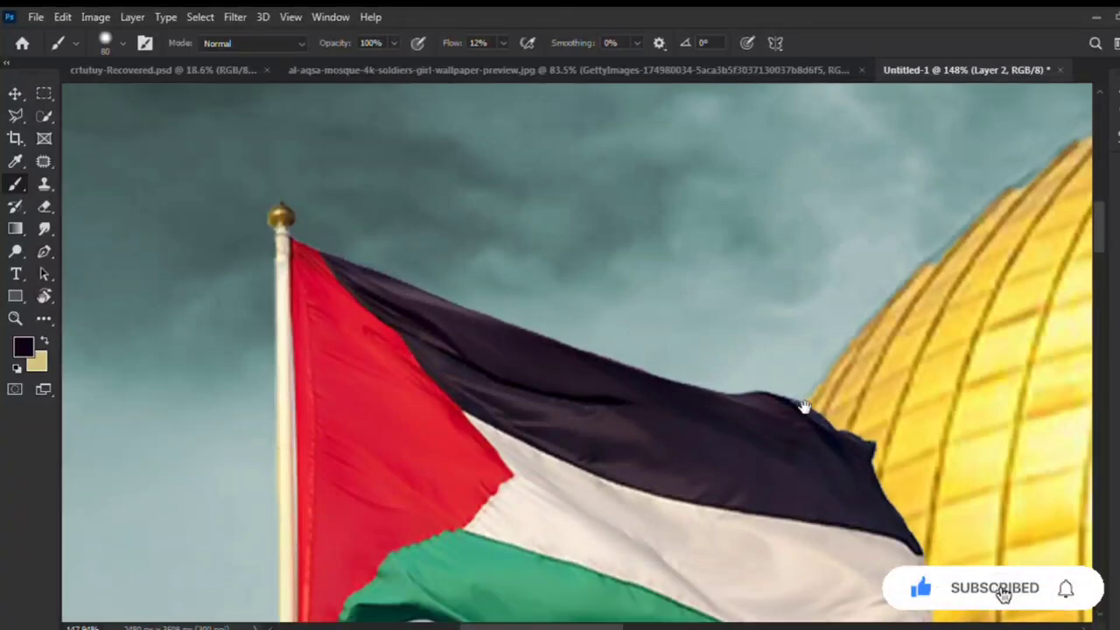
pyautogui.moveTo(705, 425); pyautogui.dragTo(495, 207)
pyautogui.hscroll(-5, 525, 455)
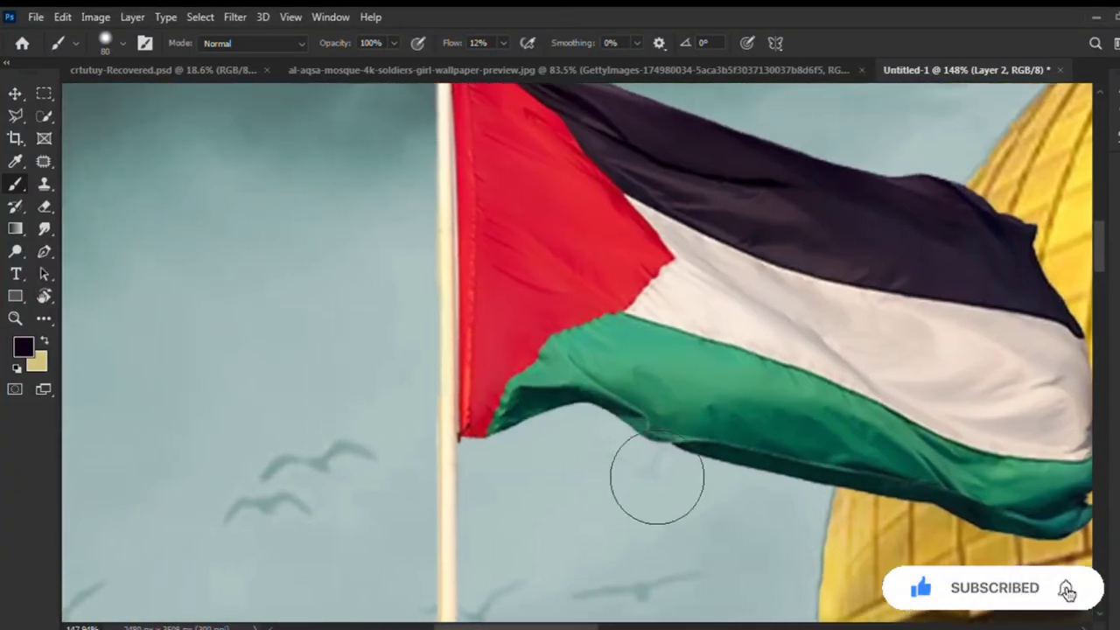
pyautogui.scroll(-2, 601, 350)
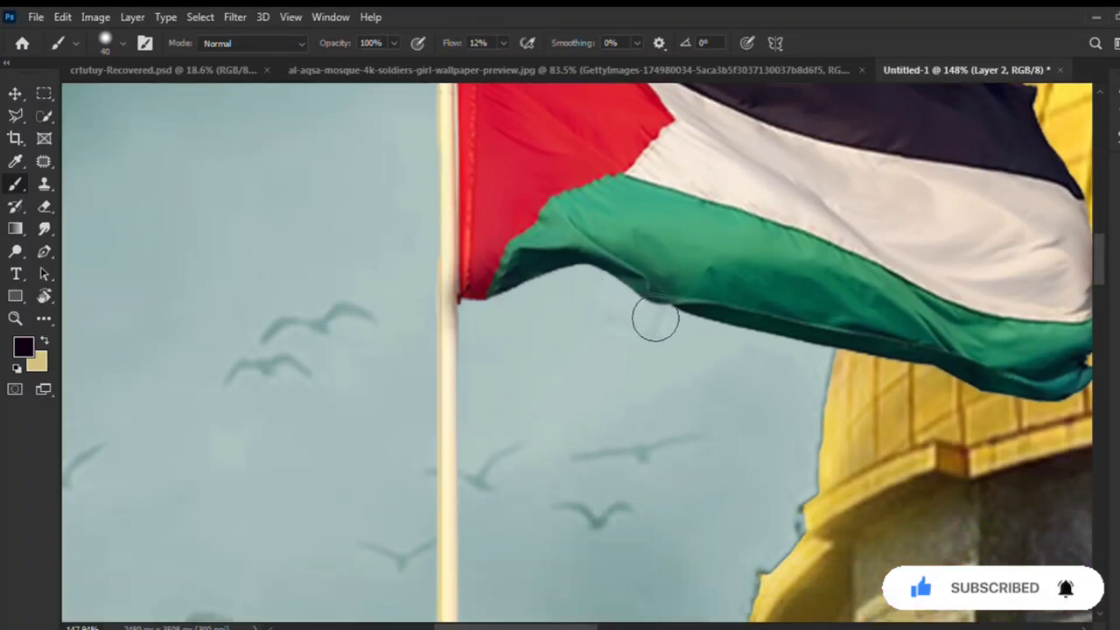
pyautogui.scroll(-8, 482, 426)
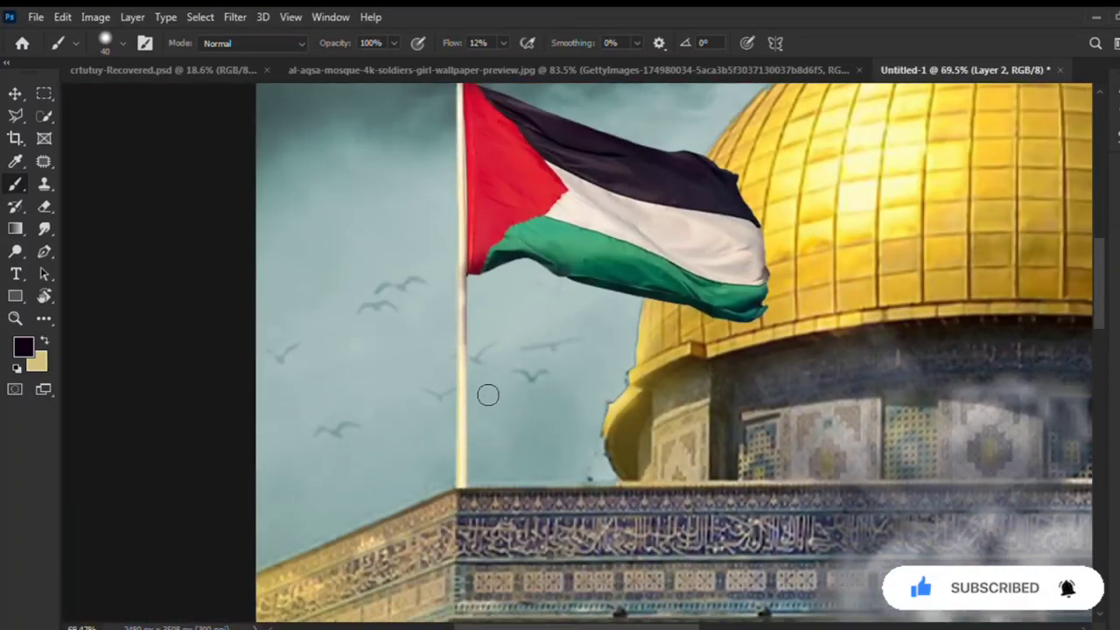
pyautogui.scroll(7, 487, 393)
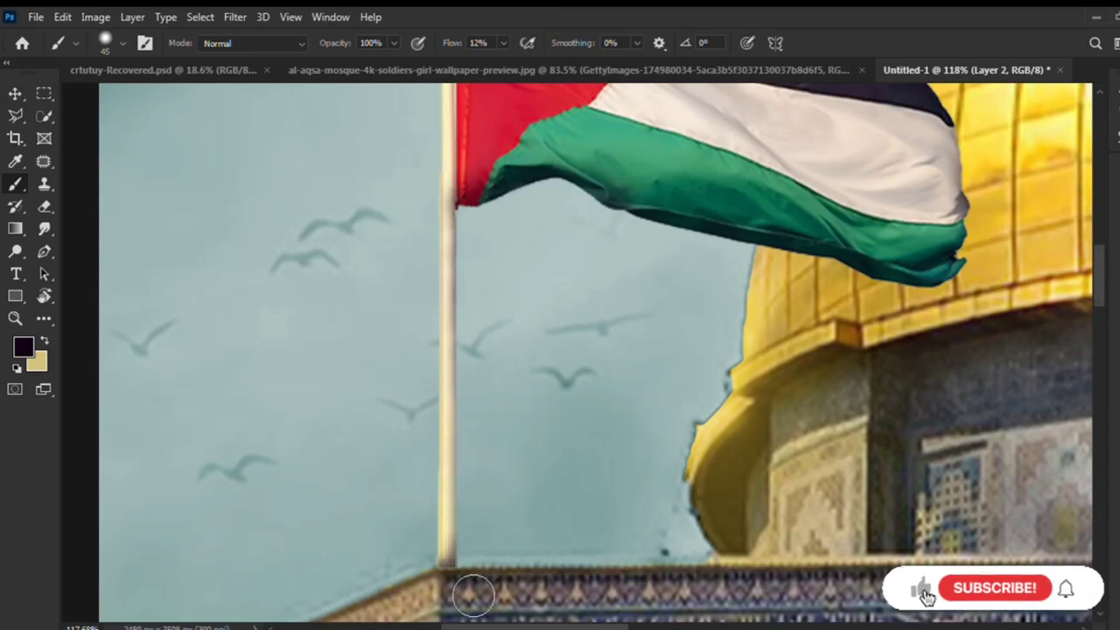
pyautogui.scroll(5, 473, 595)
pyautogui.press('v')
pyautogui.press('i')
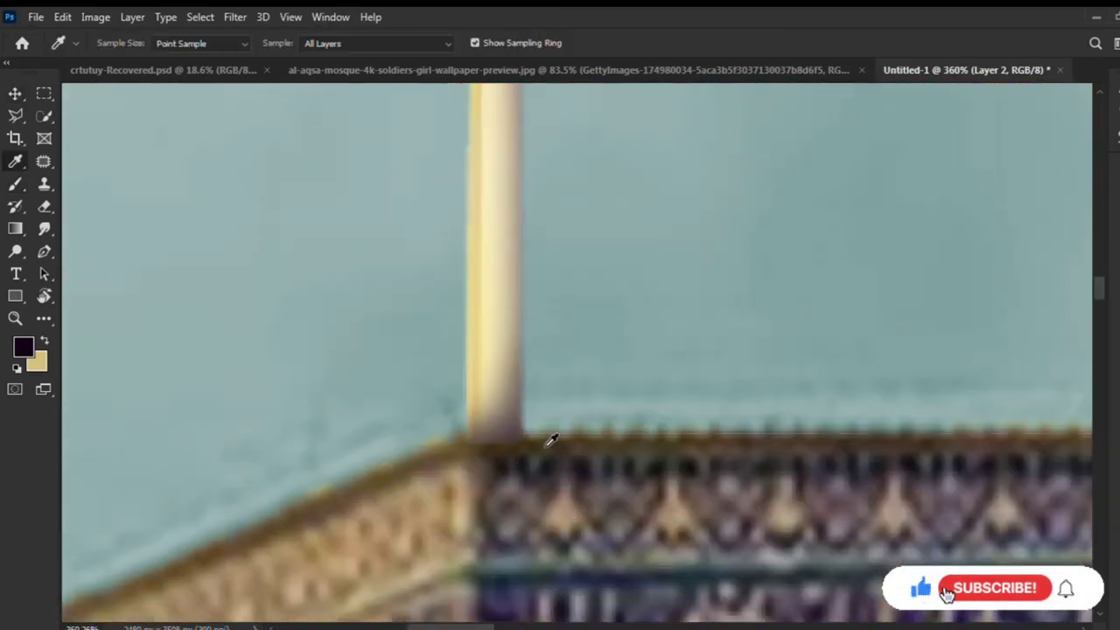
pyautogui.click(548, 442)
pyautogui.press('b')
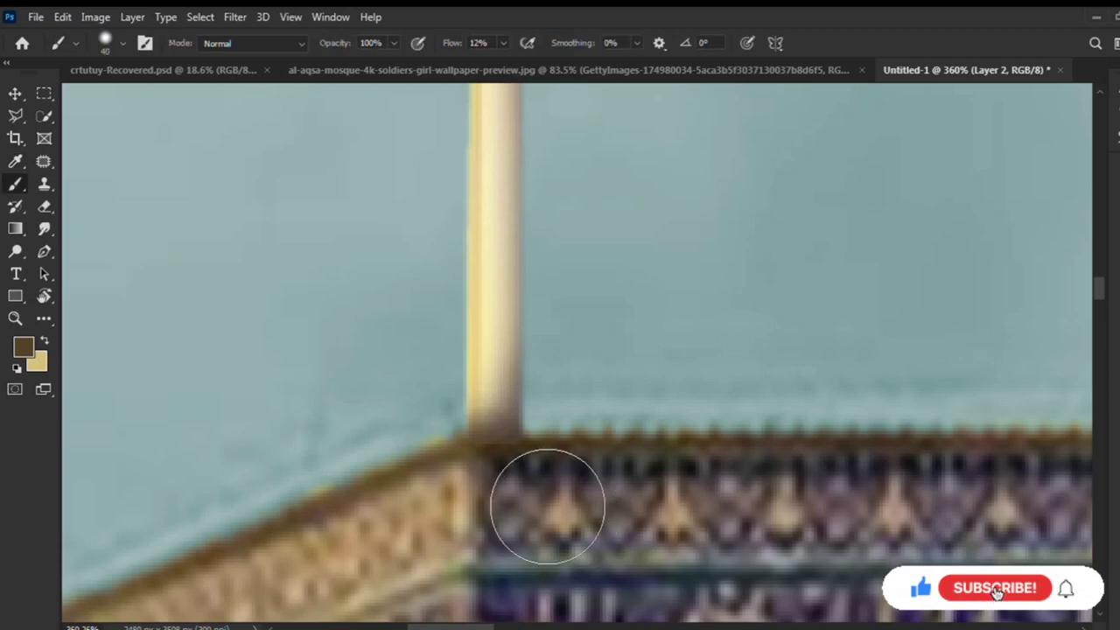
pyautogui.press('[')
pyautogui.press('[')
pyautogui.press('[')
pyautogui.keyDown('alt'); pyautogui.click(512, 468); pyautogui.keyUp('alt')
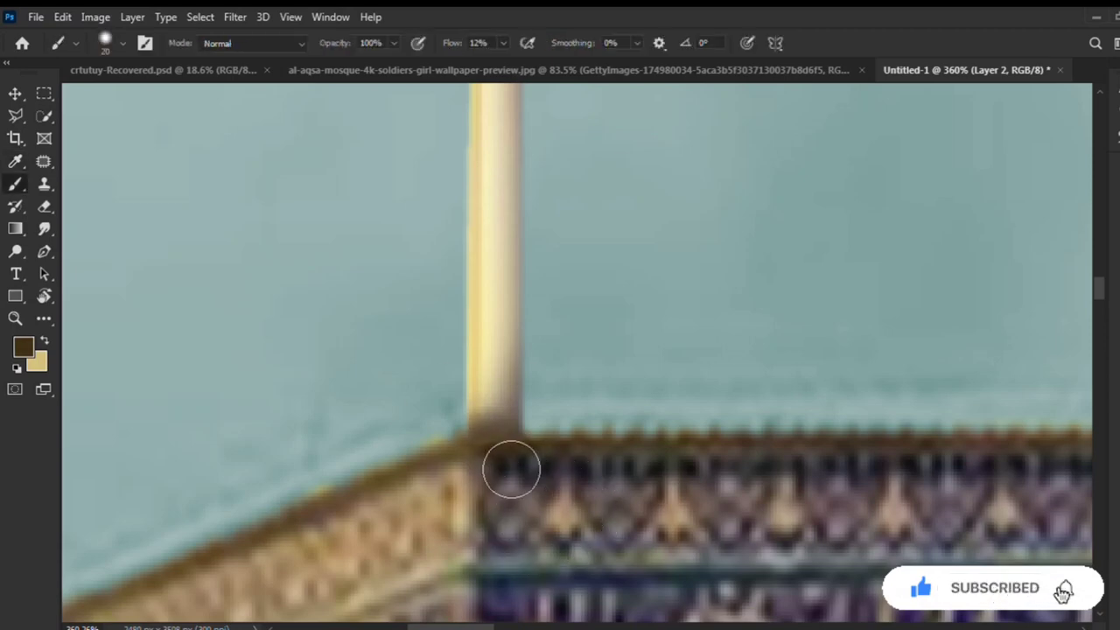
# Blend the flagpole base into the wall top with soft brown brushwork.
pyautogui.scroll(-5, 517, 481)
pyautogui.scroll(3, 568, 440)
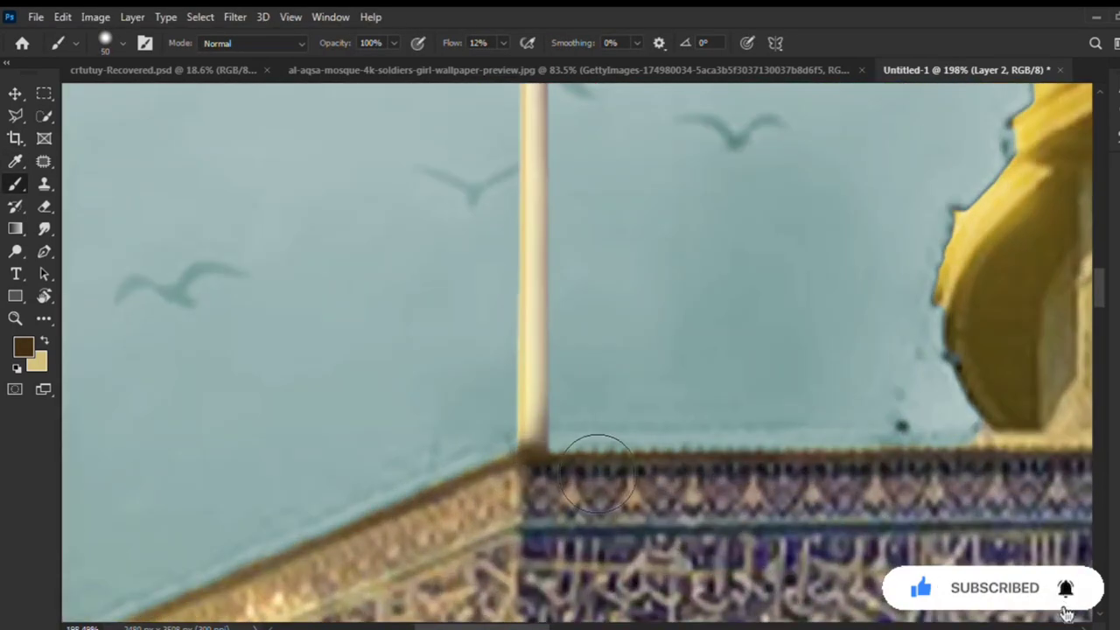
pyautogui.scroll(-2, 587, 342)
pyautogui.scroll(-2, 573, 371)
pyautogui.scroll(2, 572, 370)
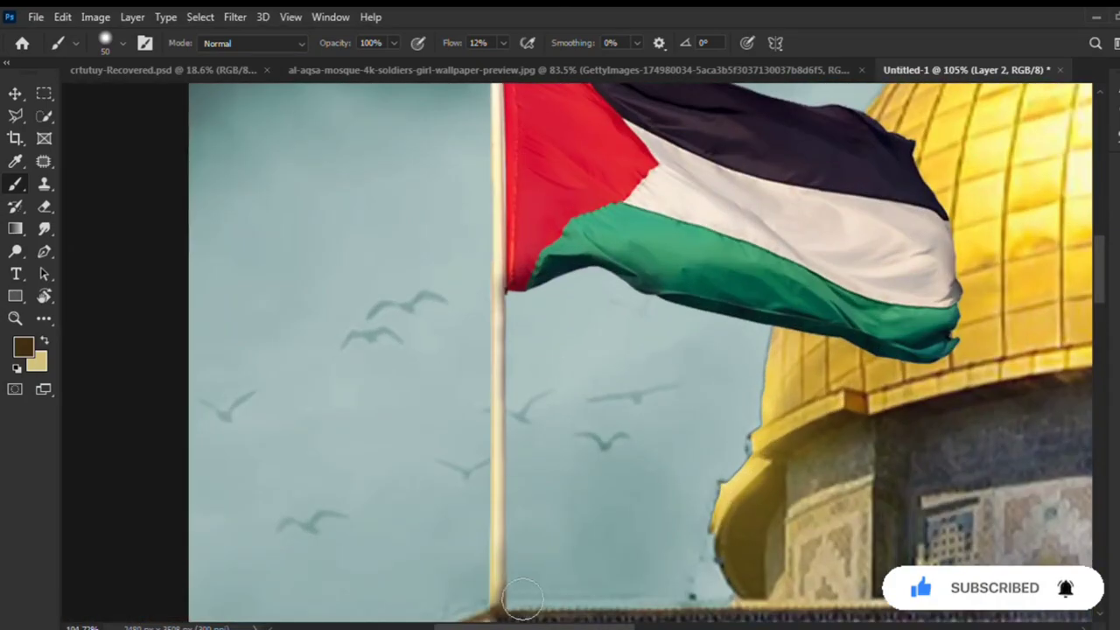
pyautogui.scroll(2, 570, 257)
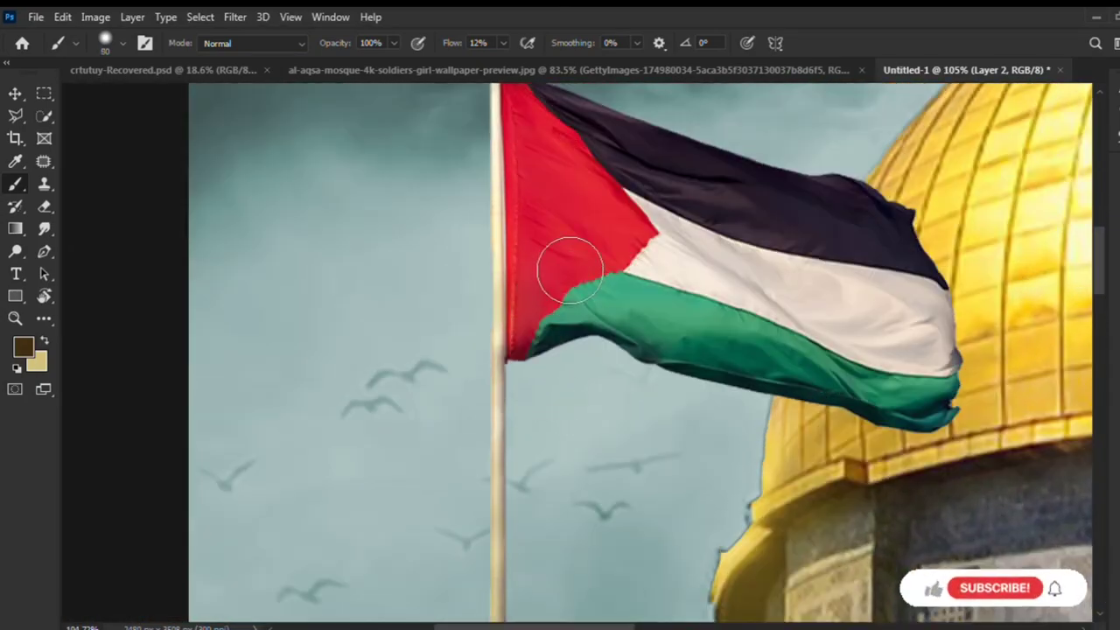
pyautogui.scroll(-1, 530, 330)
pyautogui.scroll(3, 490, 394)
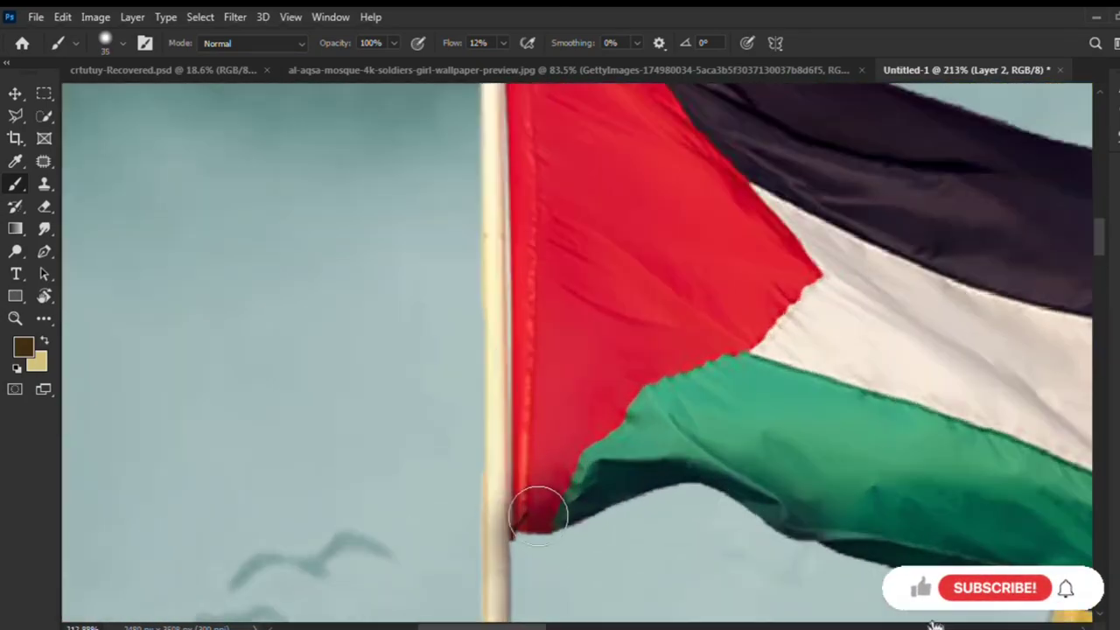
pyautogui.scroll(2, 532, 205)
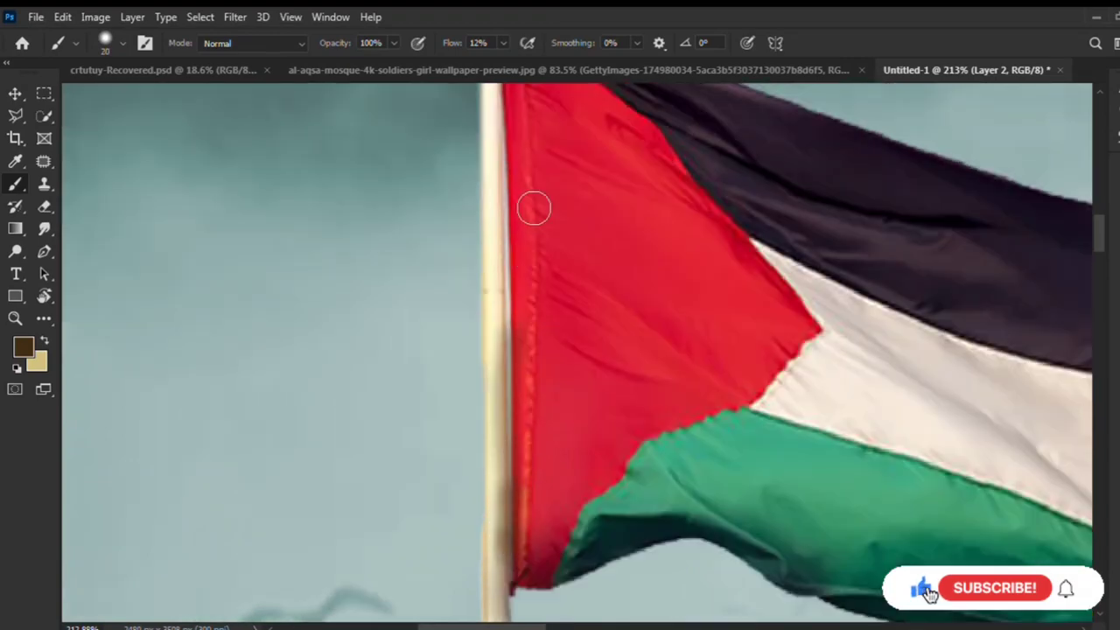
pyautogui.scroll(2, 525, 263)
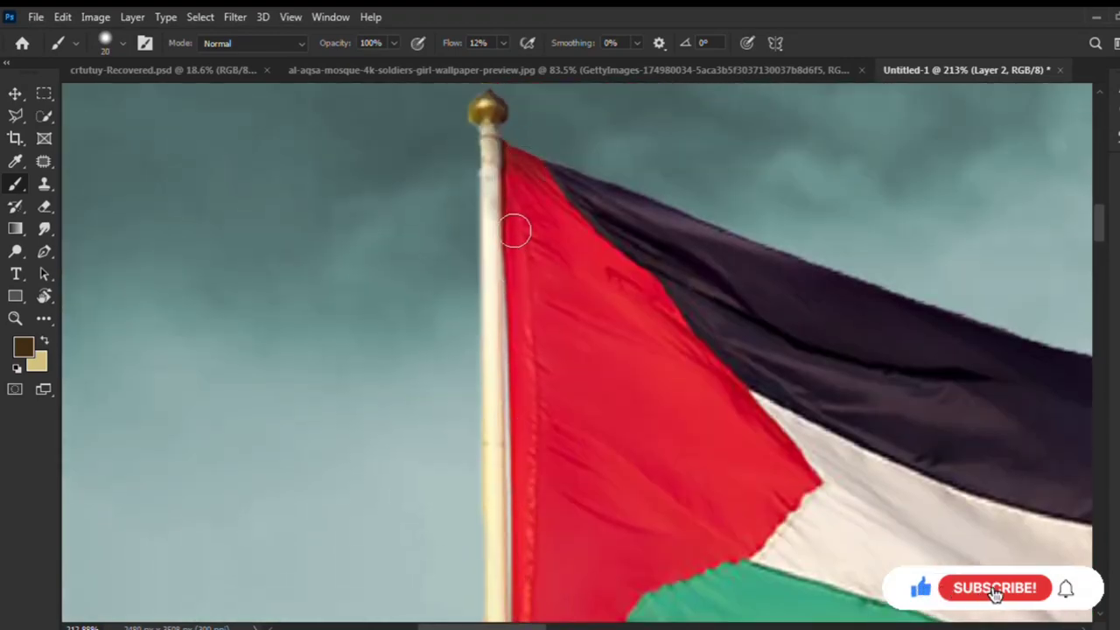
pyautogui.scroll(-3, 515, 230)
pyautogui.scroll(-1, 502, 341)
pyautogui.scroll(-2, 503, 263)
pyautogui.scroll(1, 548, 312)
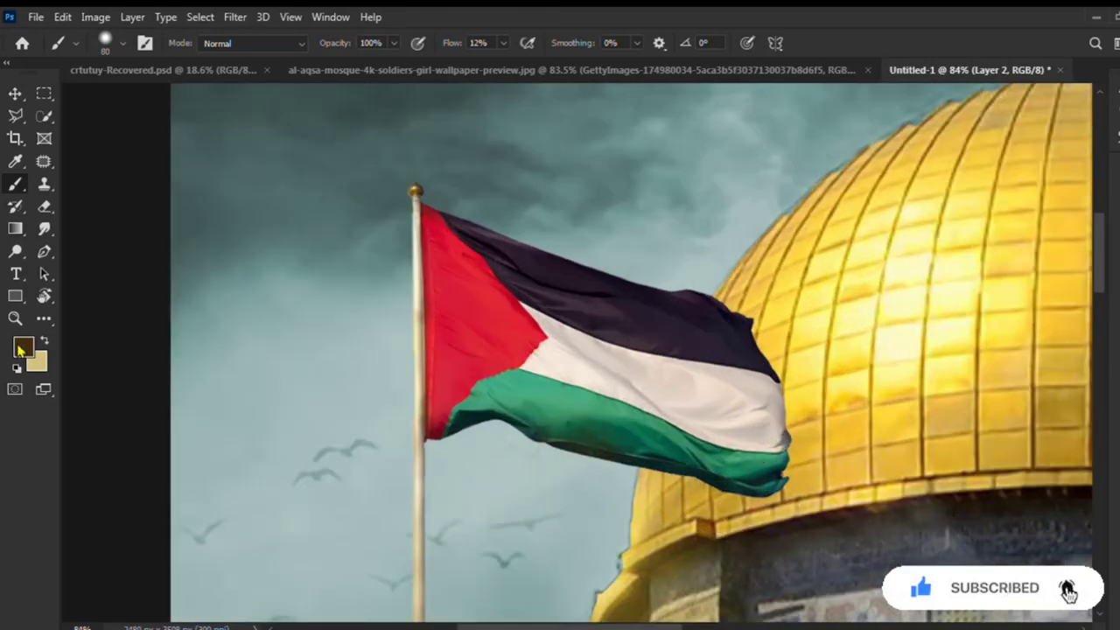
# Shade the white-green stripe edge in black and the red stripe near the pole in dark red at 10% flow.
pyautogui.keyDown('alt'); pyautogui.click(665, 332); pyautogui.keyUp('alt')
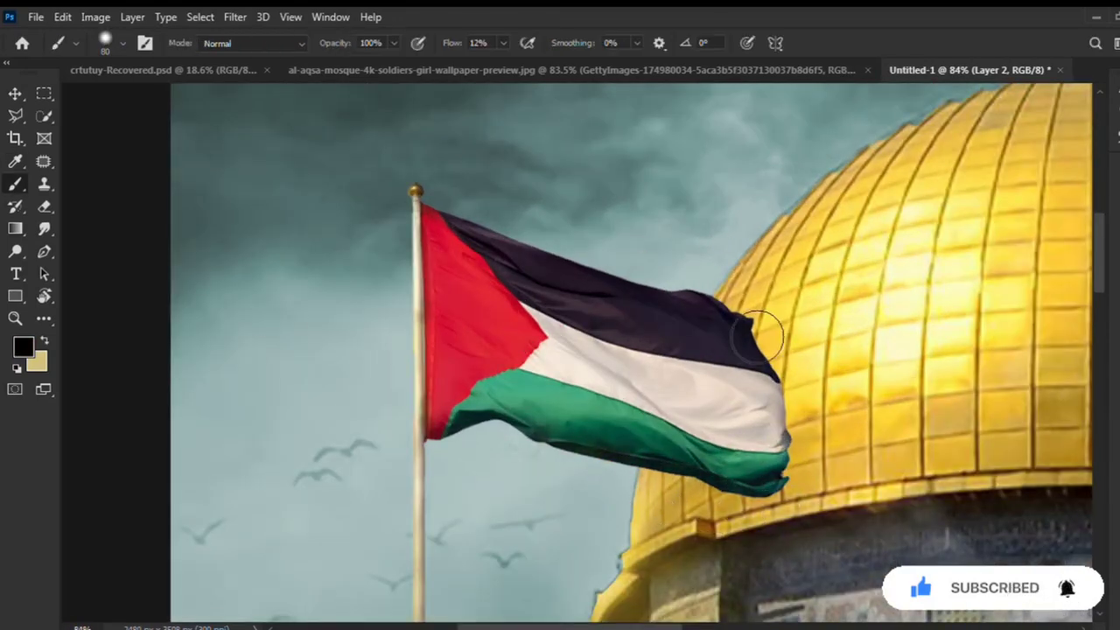
pyautogui.scroll(2, 614, 366)
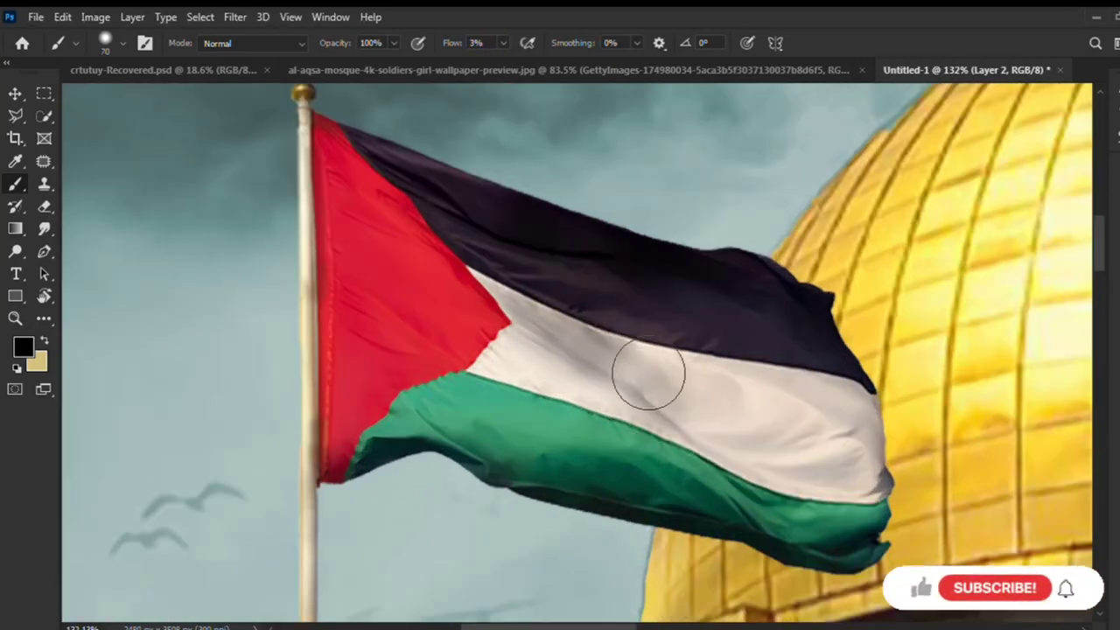
pyautogui.moveTo(840, 475); pyautogui.dragTo(921, 523)
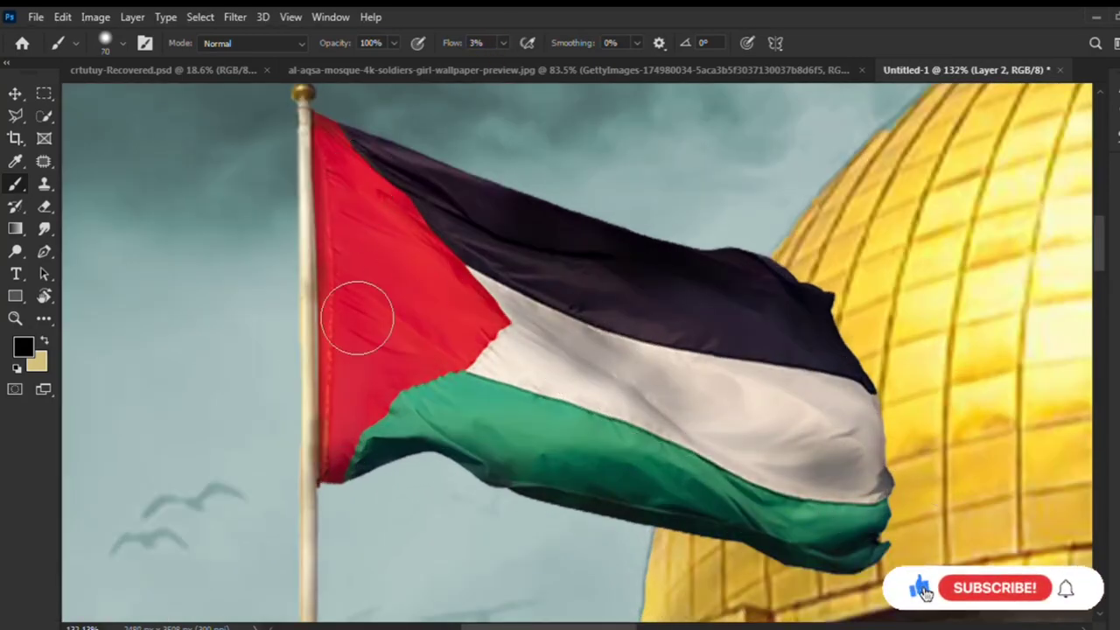
pyautogui.moveTo(856, 322); pyautogui.dragTo(787, 308)
pyautogui.press('i')
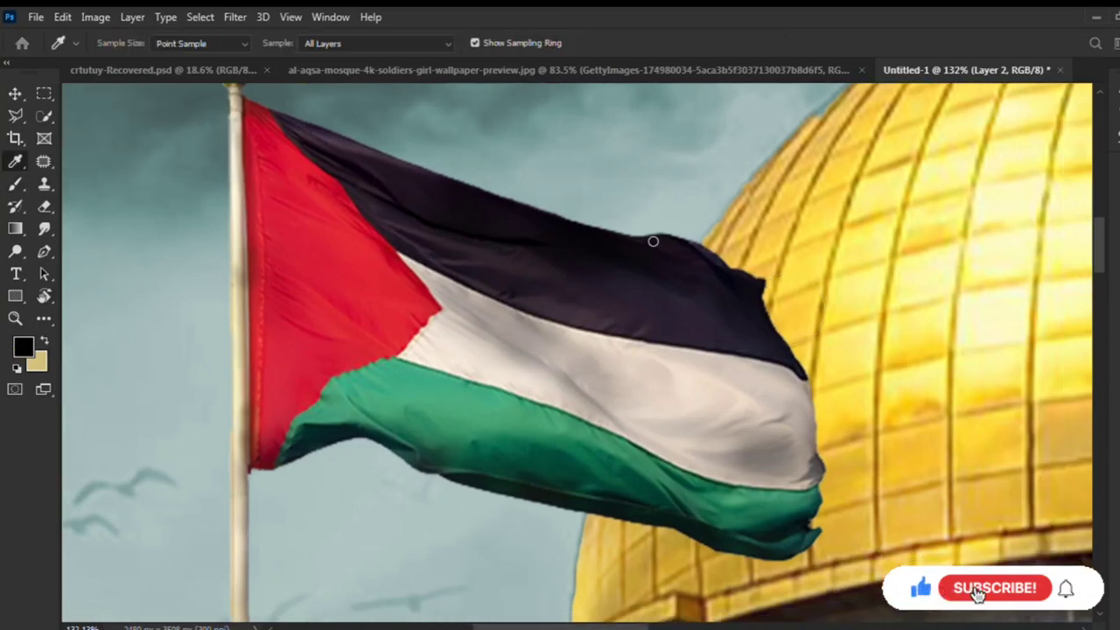
pyautogui.click(635, 290)
pyautogui.press('b')
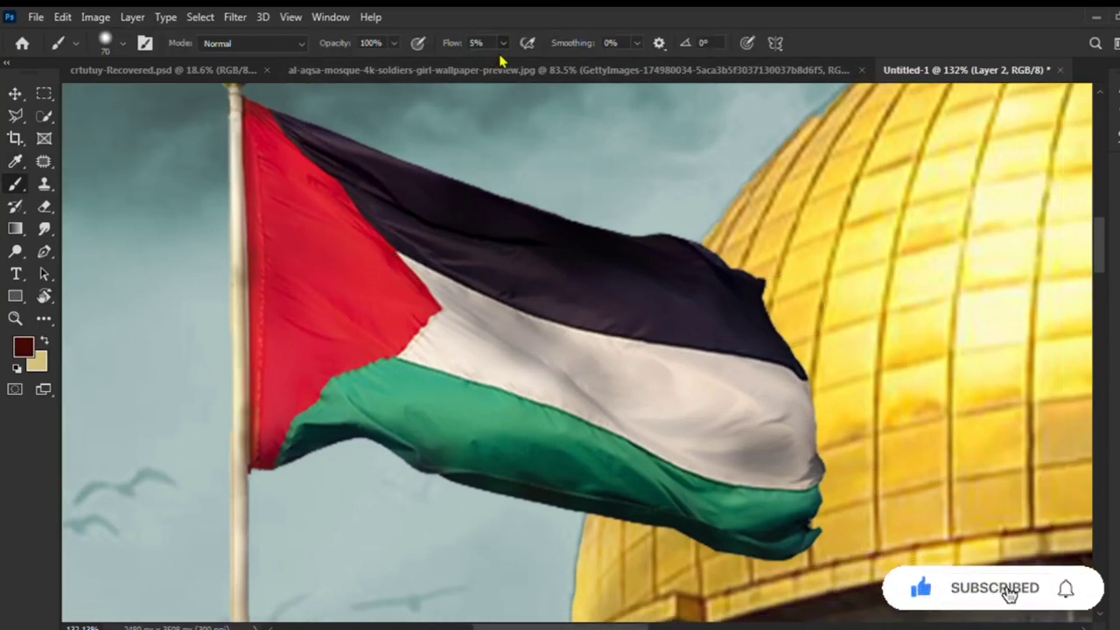
pyautogui.hotkey('shift', '1')
pyautogui.moveTo(295, 237)
pyautogui.mouseDown()
pyautogui.moveTo(426, 313)
pyautogui.moveTo(280, 167)
pyautogui.moveTo(311, 407)
pyautogui.moveTo(320, 229)
pyautogui.mouseUp()
# Sample dark, light grey and black tones from the flag's stripes for shading.
pyautogui.hotkey('ctrl', '0')
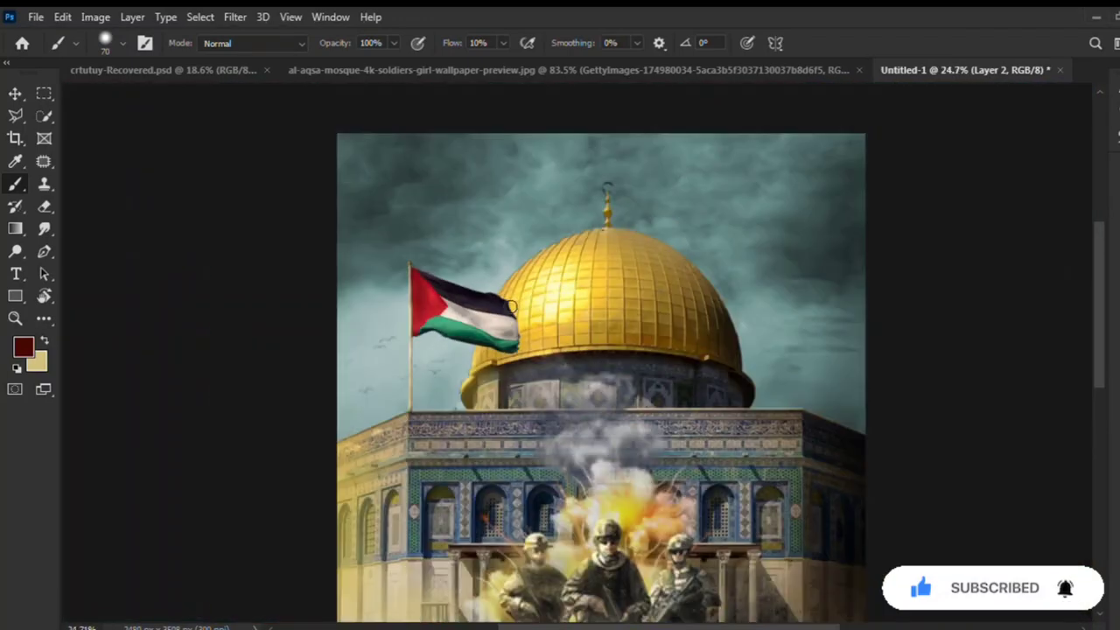
pyautogui.scroll(3, 411, 416)
pyautogui.scroll(2, 411, 416)
pyautogui.press('i')
pyautogui.click(412, 416)
pyautogui.press('b')
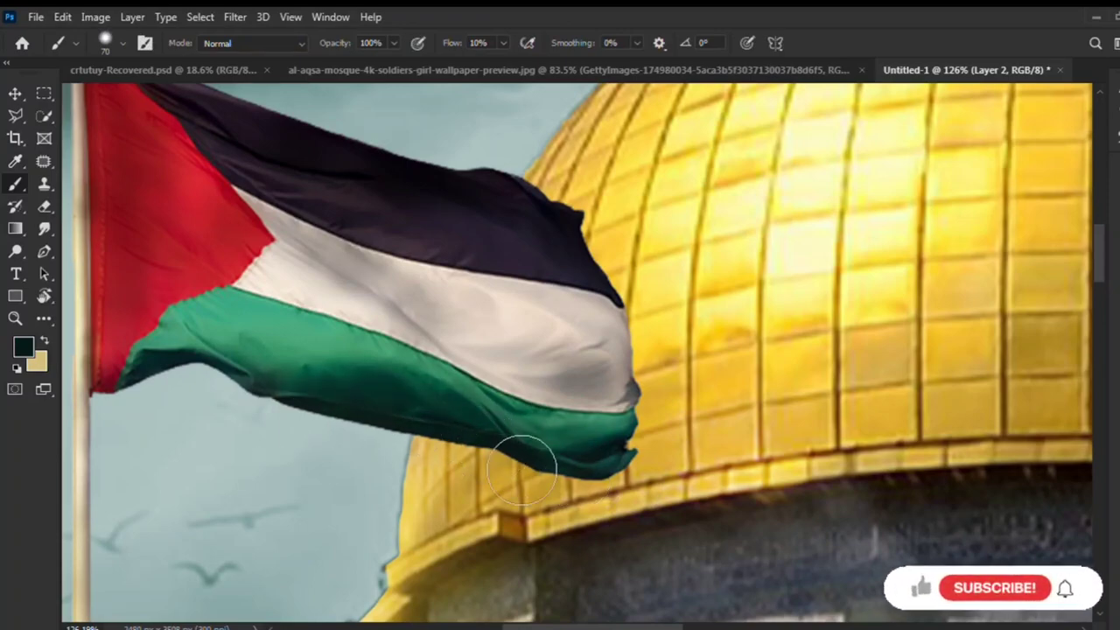
pyautogui.keyDown('alt'); pyautogui.click(570, 388); pyautogui.keyUp('alt')
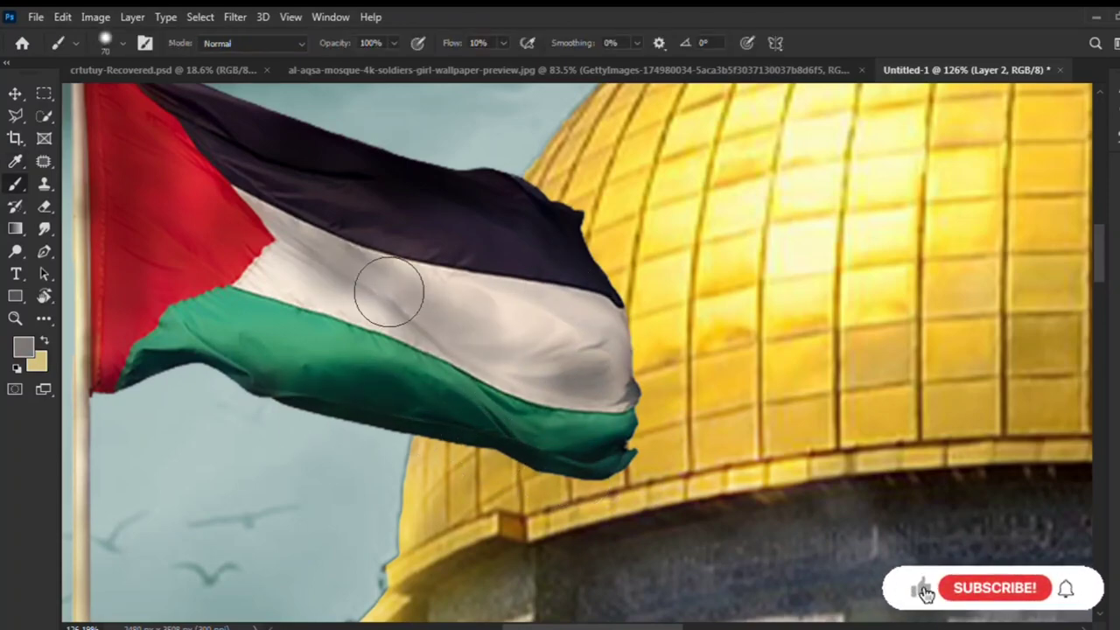
pyautogui.scroll(-3, 523, 348)
pyautogui.keyDown('alt'); pyautogui.click(450, 238); pyautogui.keyUp('alt')
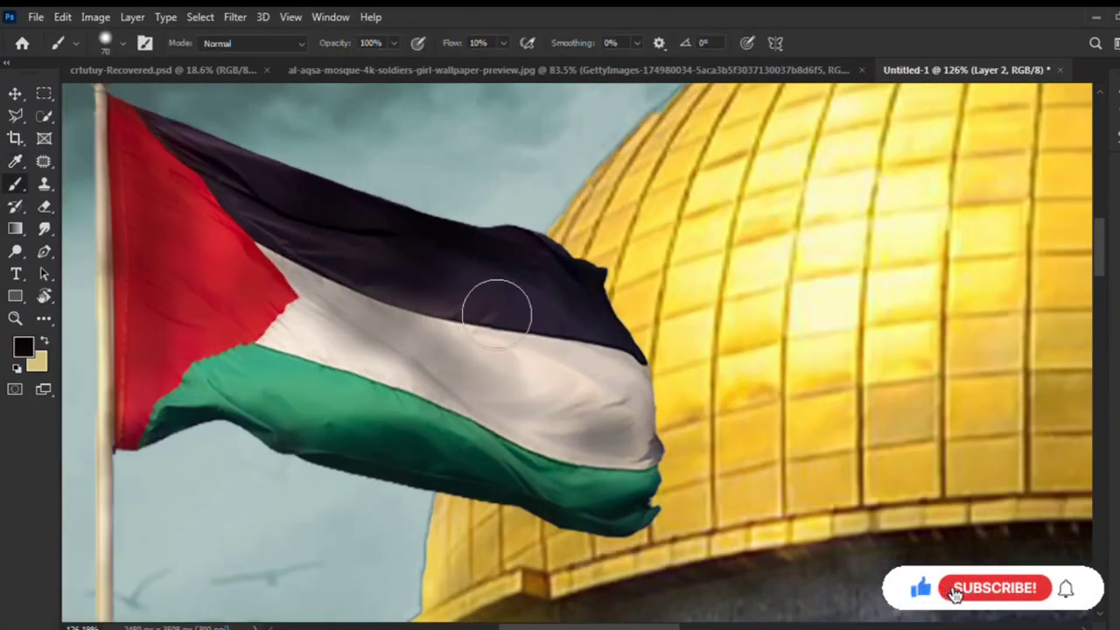
# Sample the dome's golden yellow for the flagpole, then the flag's black band, with brush size 300.
pyautogui.hotkey('ctrl', '0')
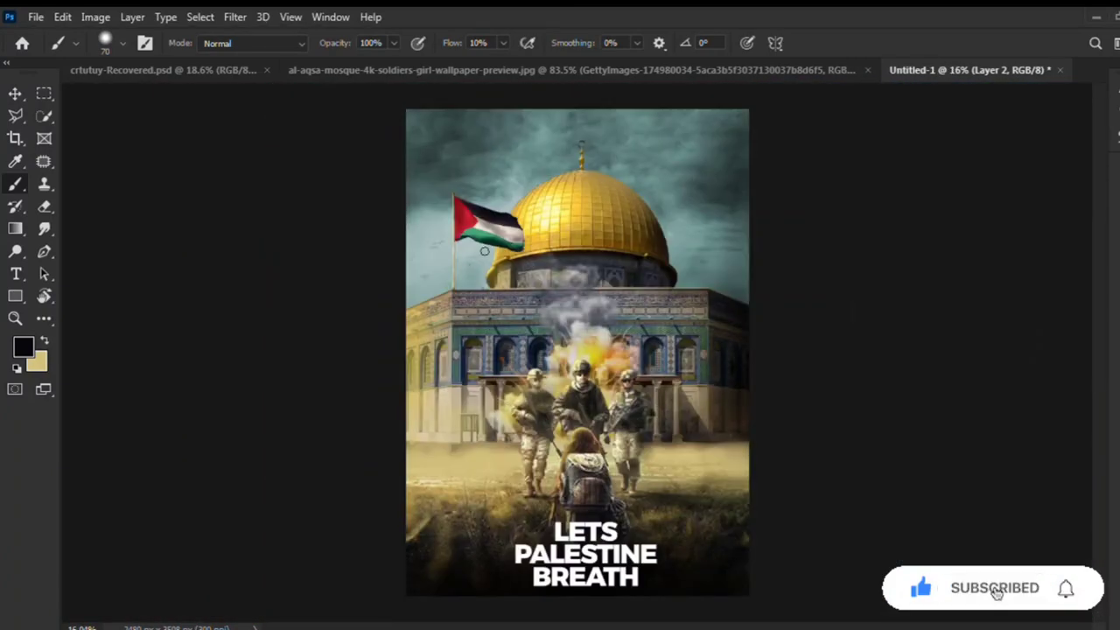
pyautogui.scroll(5, 382, 295)
pyautogui.scroll(2, 467, 280)
pyautogui.scroll(2, 420, 187)
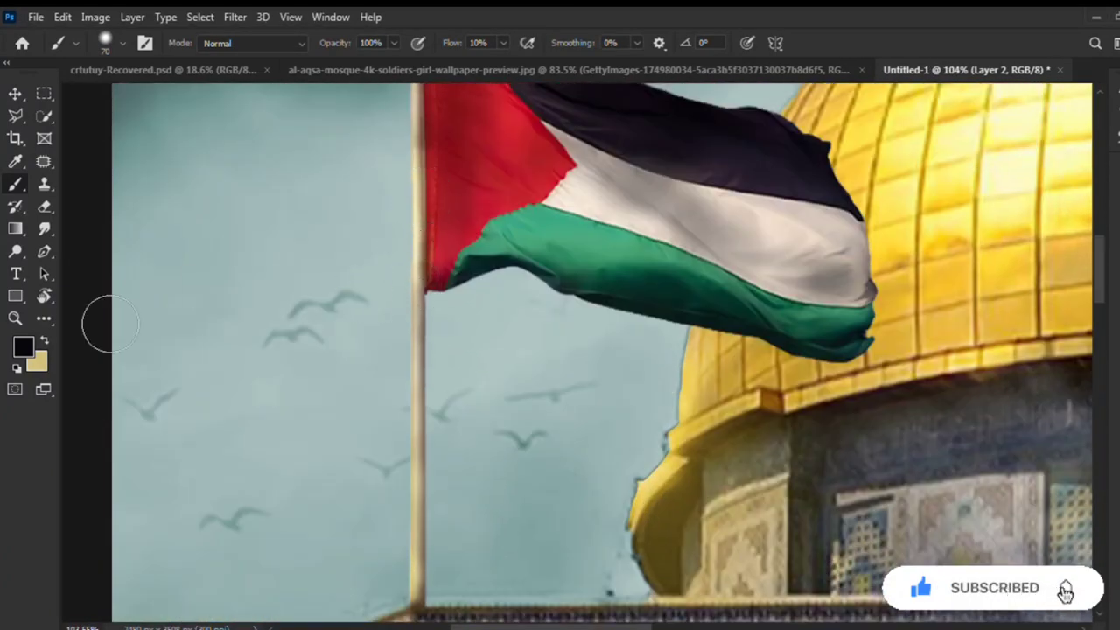
pyautogui.press('alt')
pyautogui.keyDown('alt'); pyautogui.click(814, 140); pyautogui.keyUp('alt')
pyautogui.scroll(-1, 392, 278)
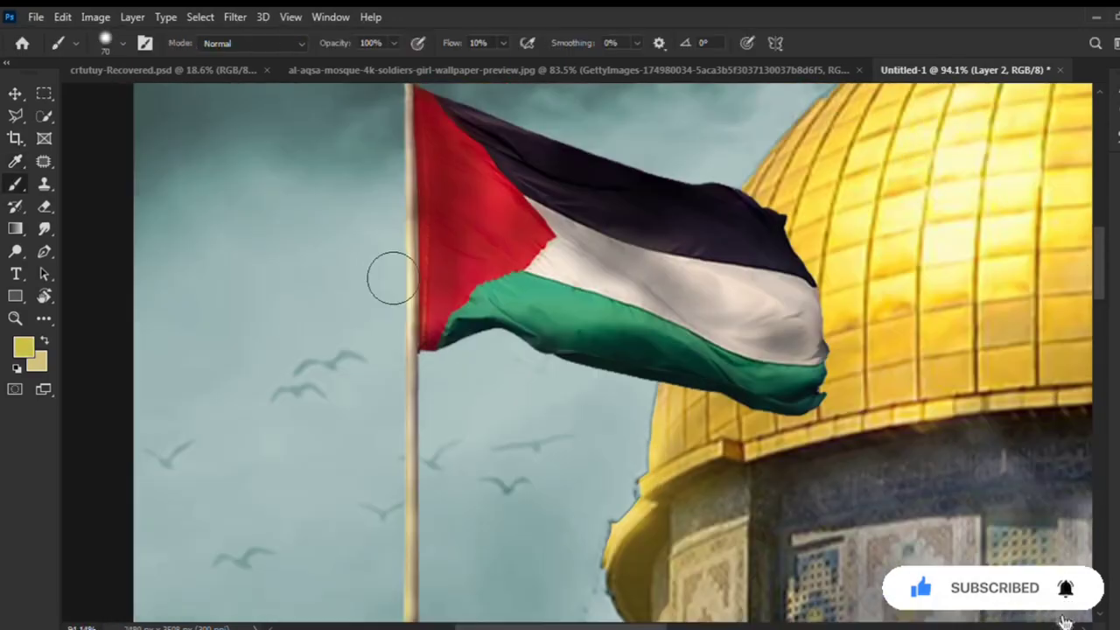
pyautogui.scroll(-2, 393, 409)
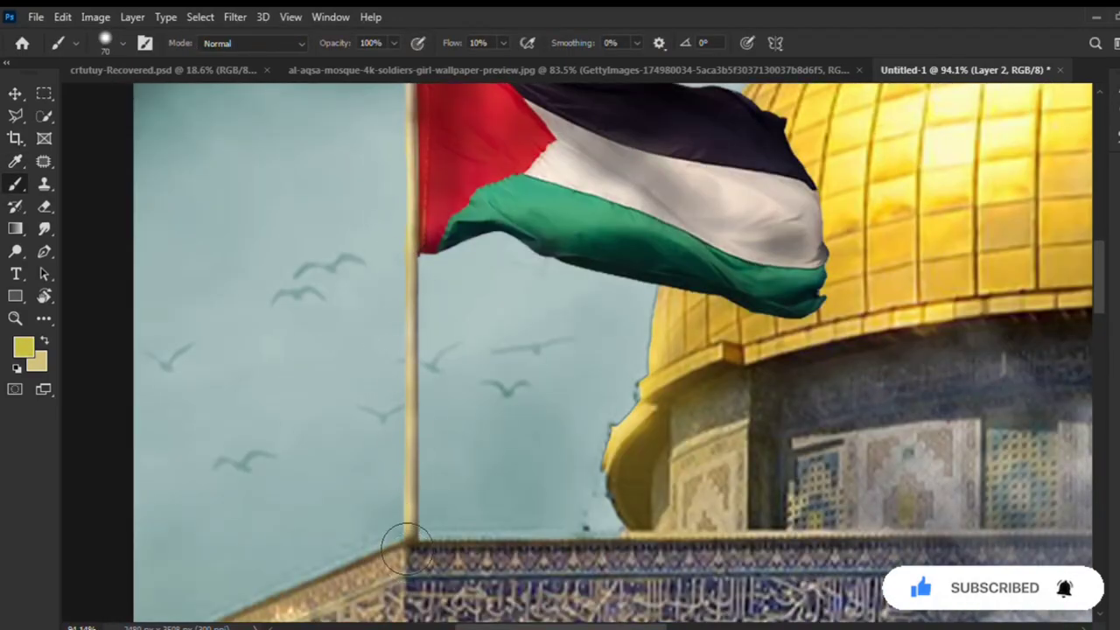
pyautogui.scroll(-3, 503, 447)
pyautogui.scroll(-3, 502, 447)
pyautogui.scroll(6, 628, 342)
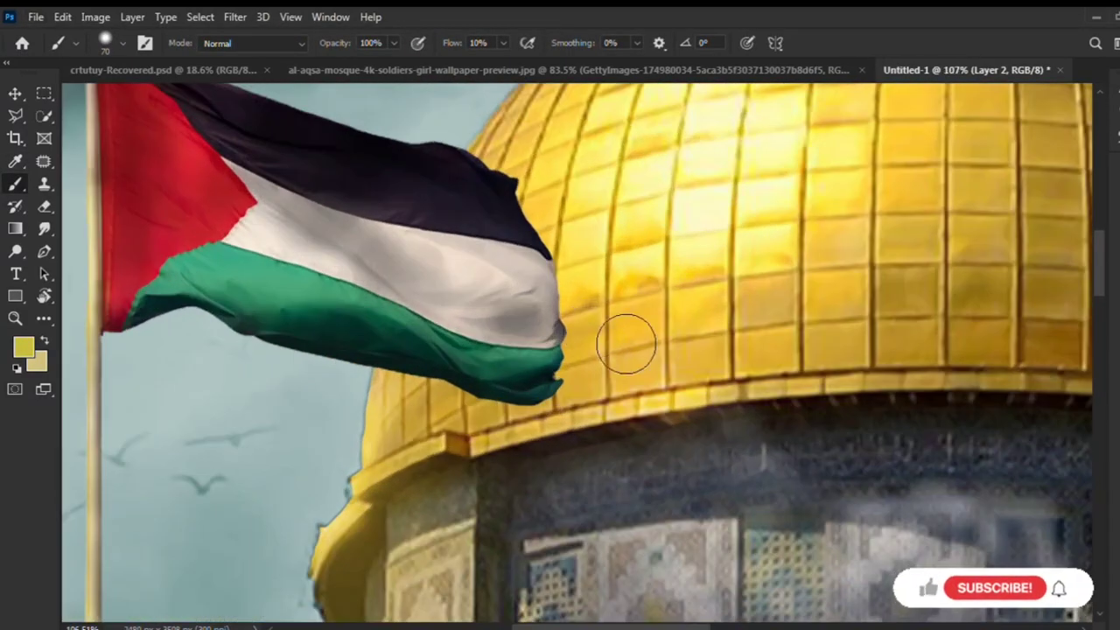
pyautogui.keyDown('alt'); pyautogui.click(415, 195); pyautogui.keyUp('alt')
pyautogui.press('[')
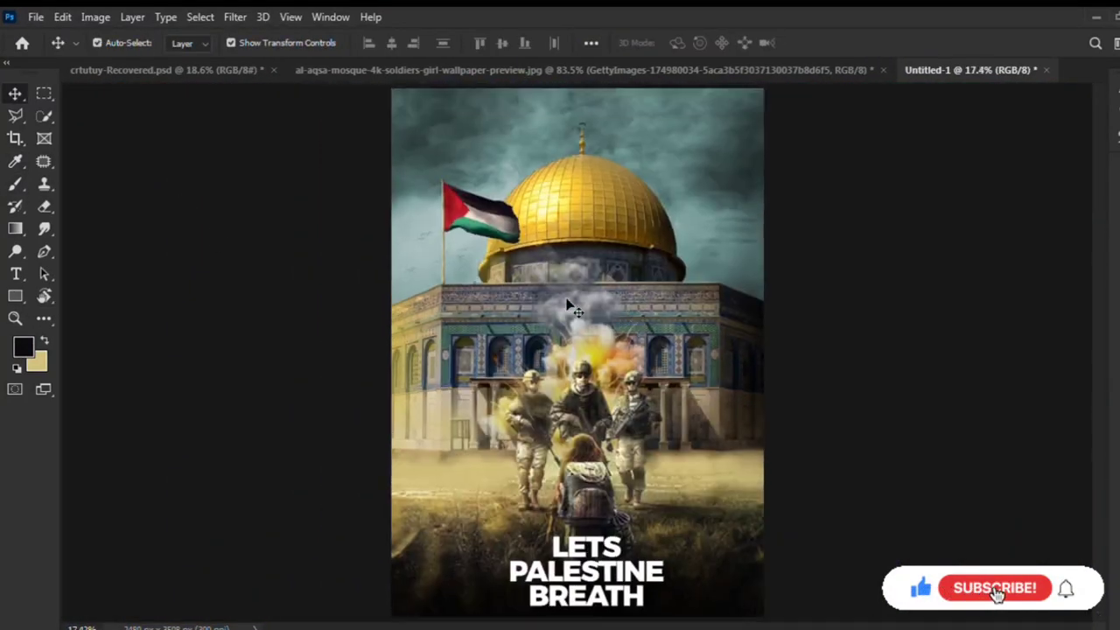
# Pick black for the brush, then fit the finished poster on screen to display it.
pyautogui.press('b')
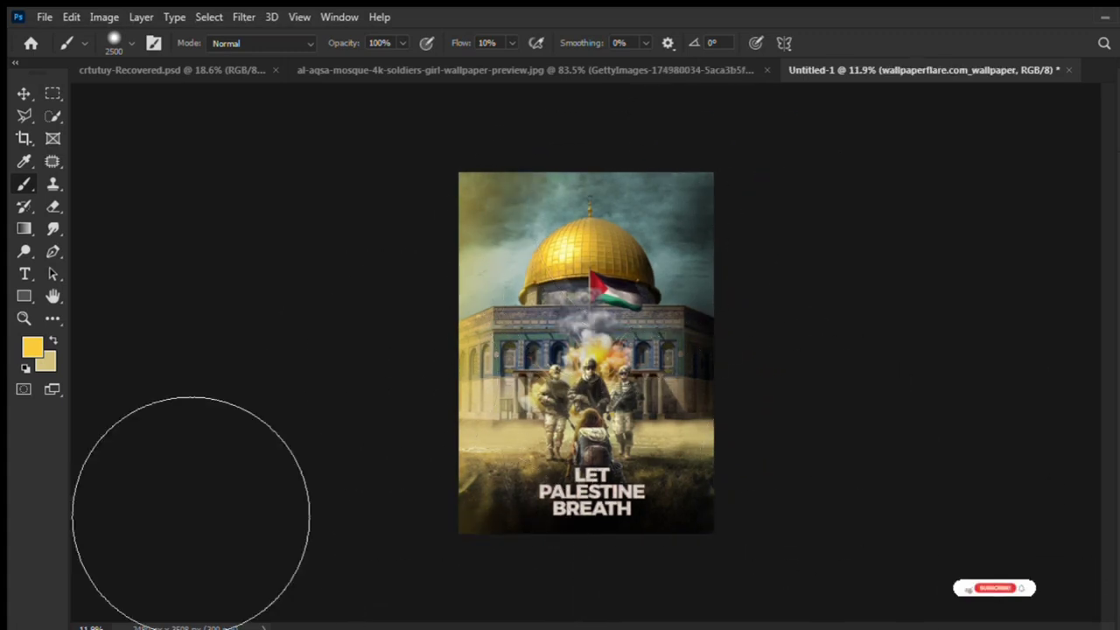
pyautogui.keyDown('alt'); pyautogui.click(191, 511); pyautogui.keyUp('alt')
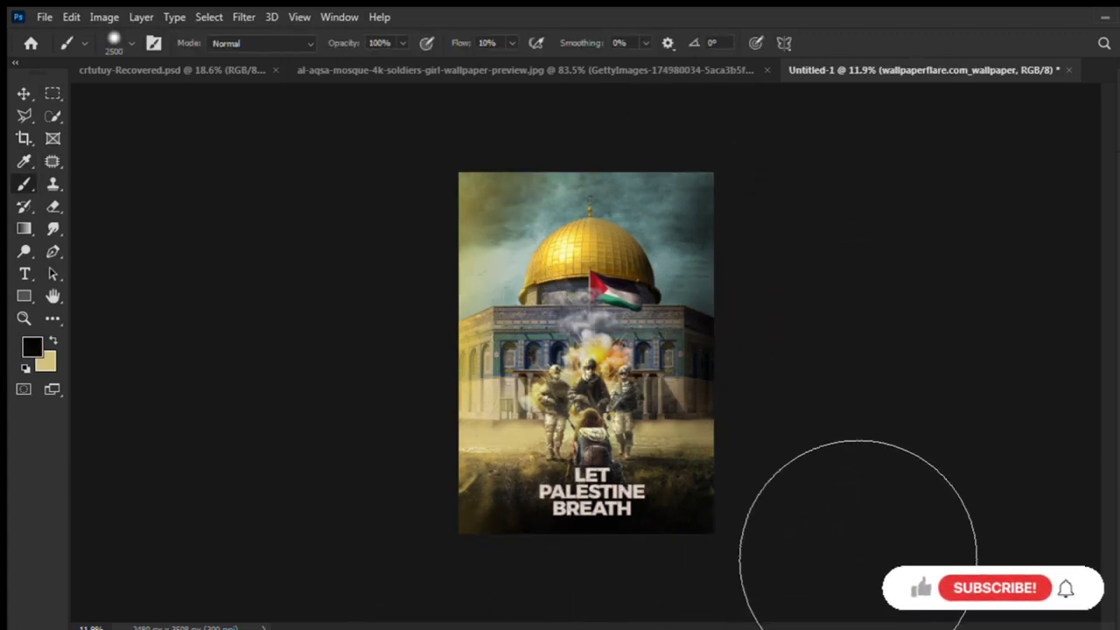
pyautogui.hotkey('alt', '[')
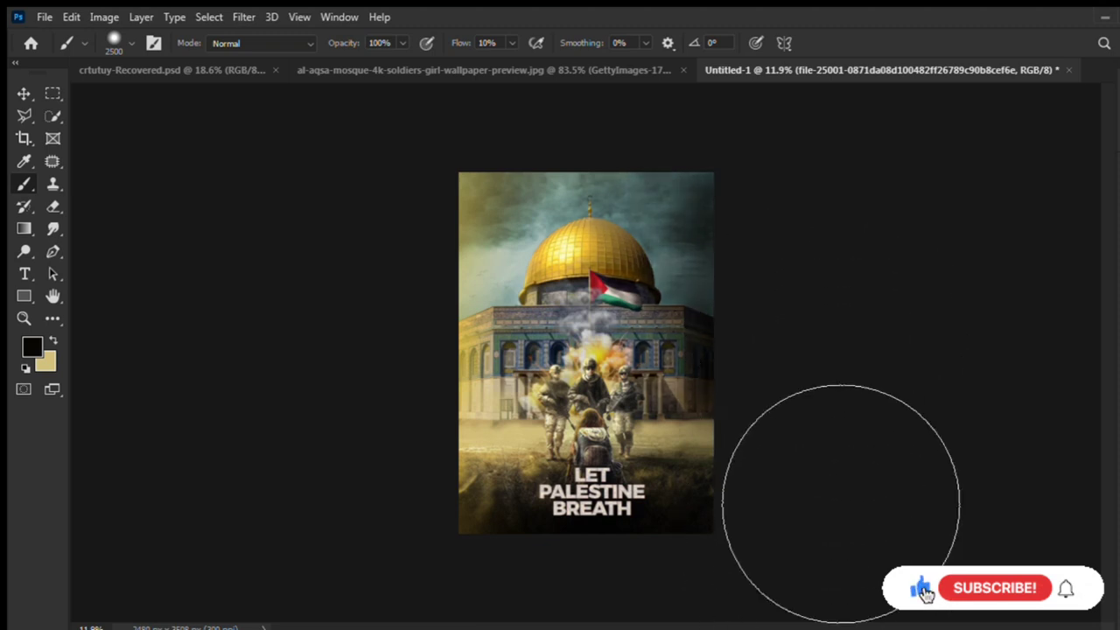
pyautogui.press('v')
pyautogui.hotkey('ctrl', '0')
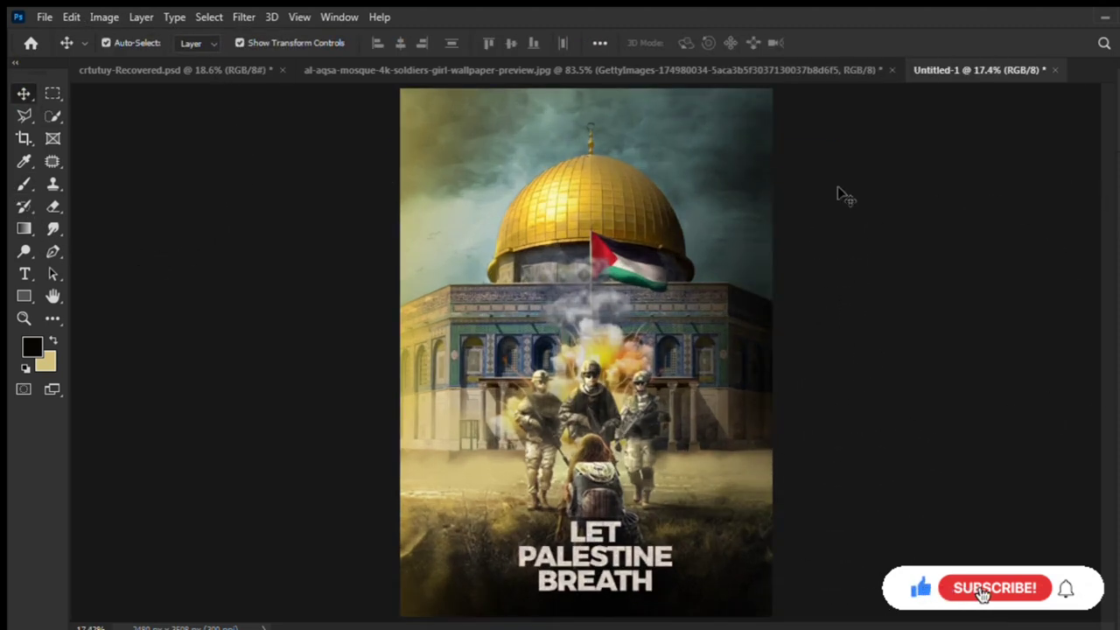